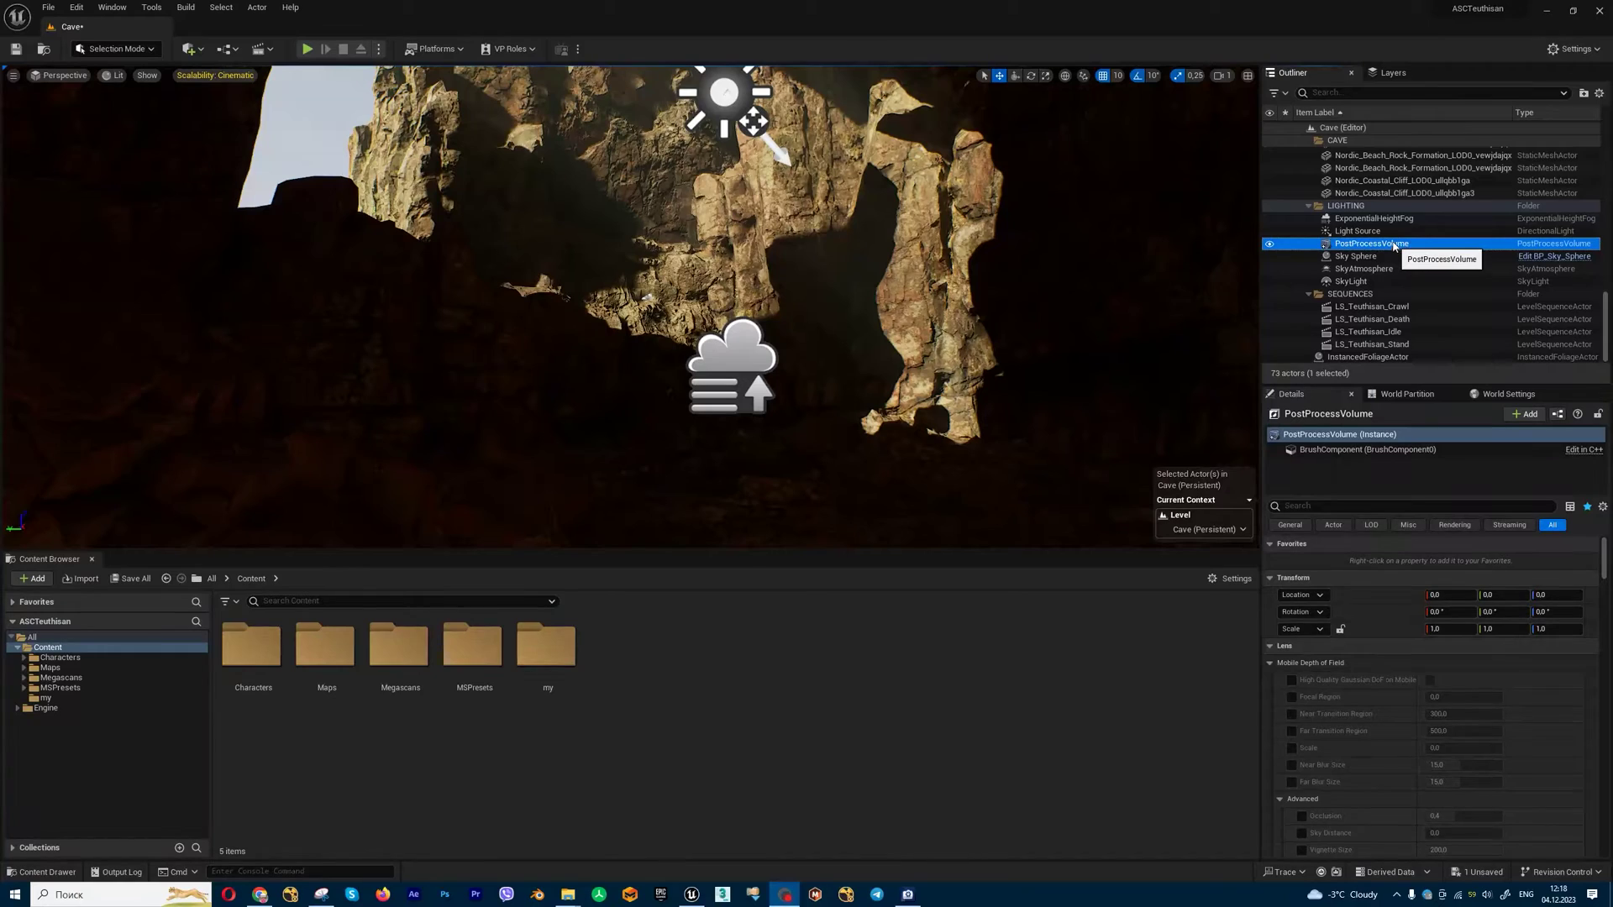
Collapse the Transform, Global, Shadows, Midtones and Highlights groups in the PostProcessVolume's Details panel.
{"action": "left_click", "coordinate": [1271, 579]}
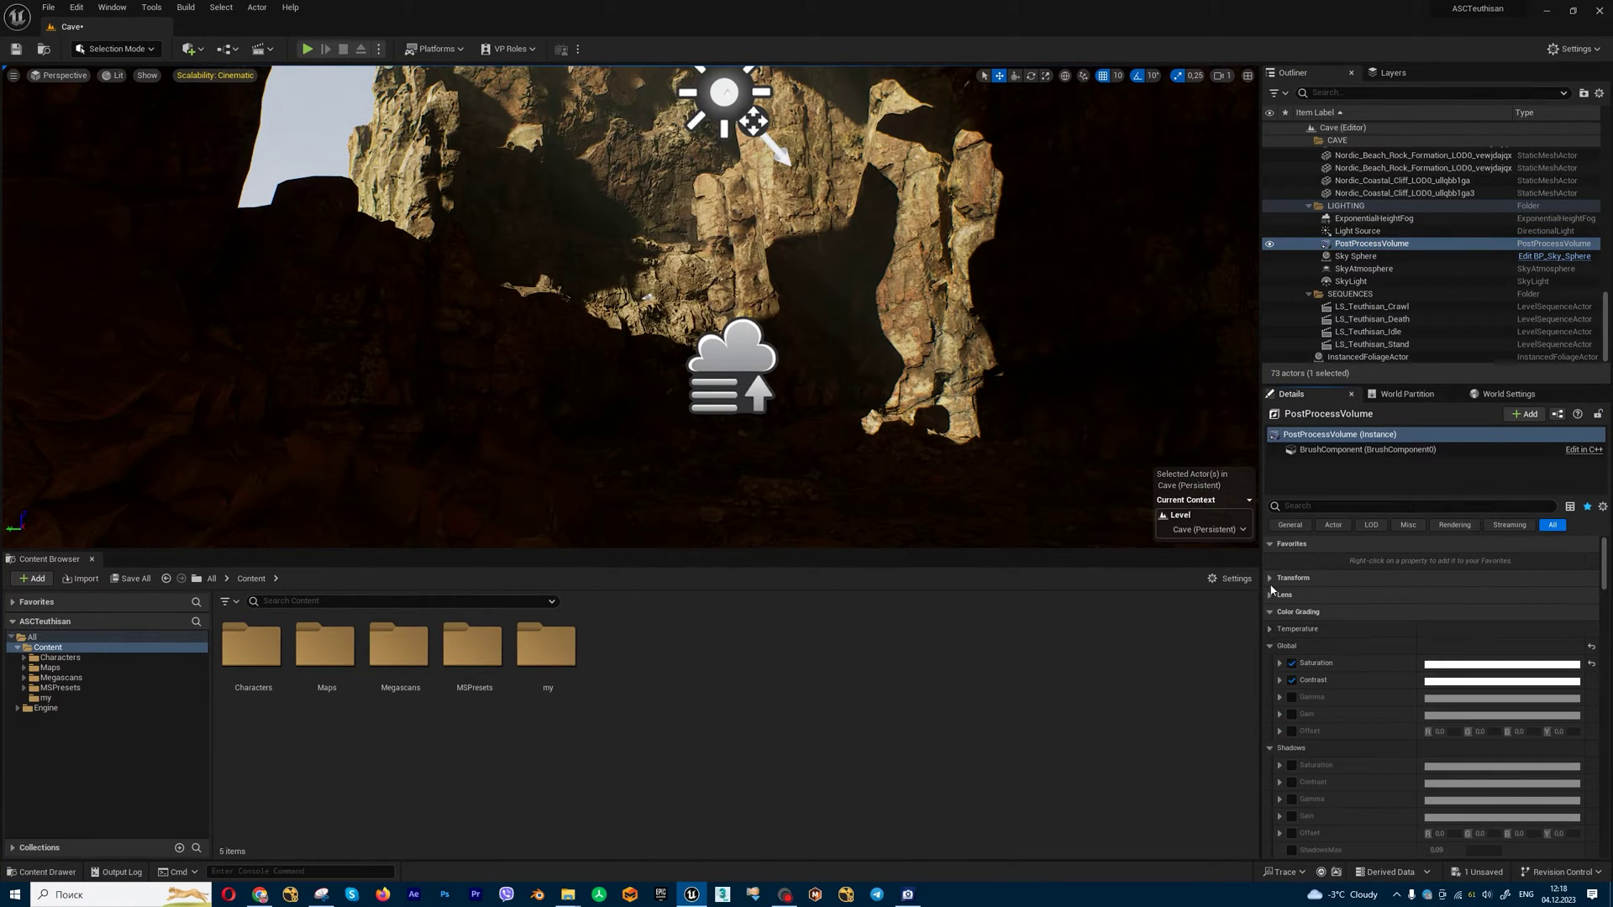
{"action": "left_click", "coordinate": [1269, 645]}
{"action": "left_click", "coordinate": [1269, 663]}
{"action": "left_click", "coordinate": [1270, 697]}
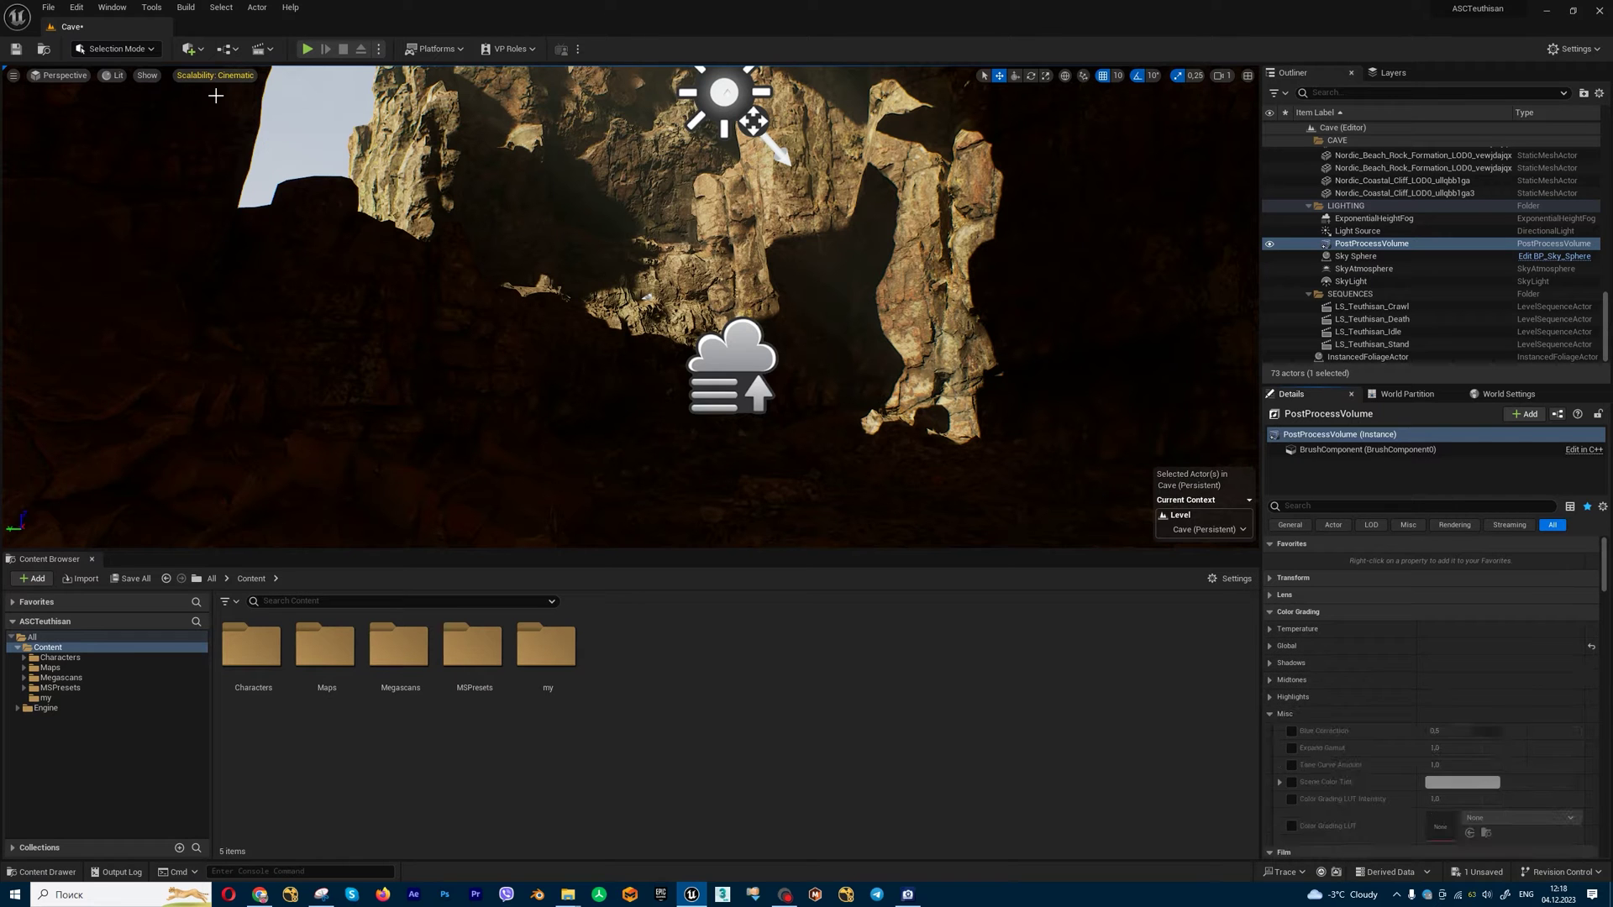
Drag a Post Process Volume from Place Actors (searched 'post') into the Cave level viewport.
{"action": "left_click", "coordinate": [110, 9]}
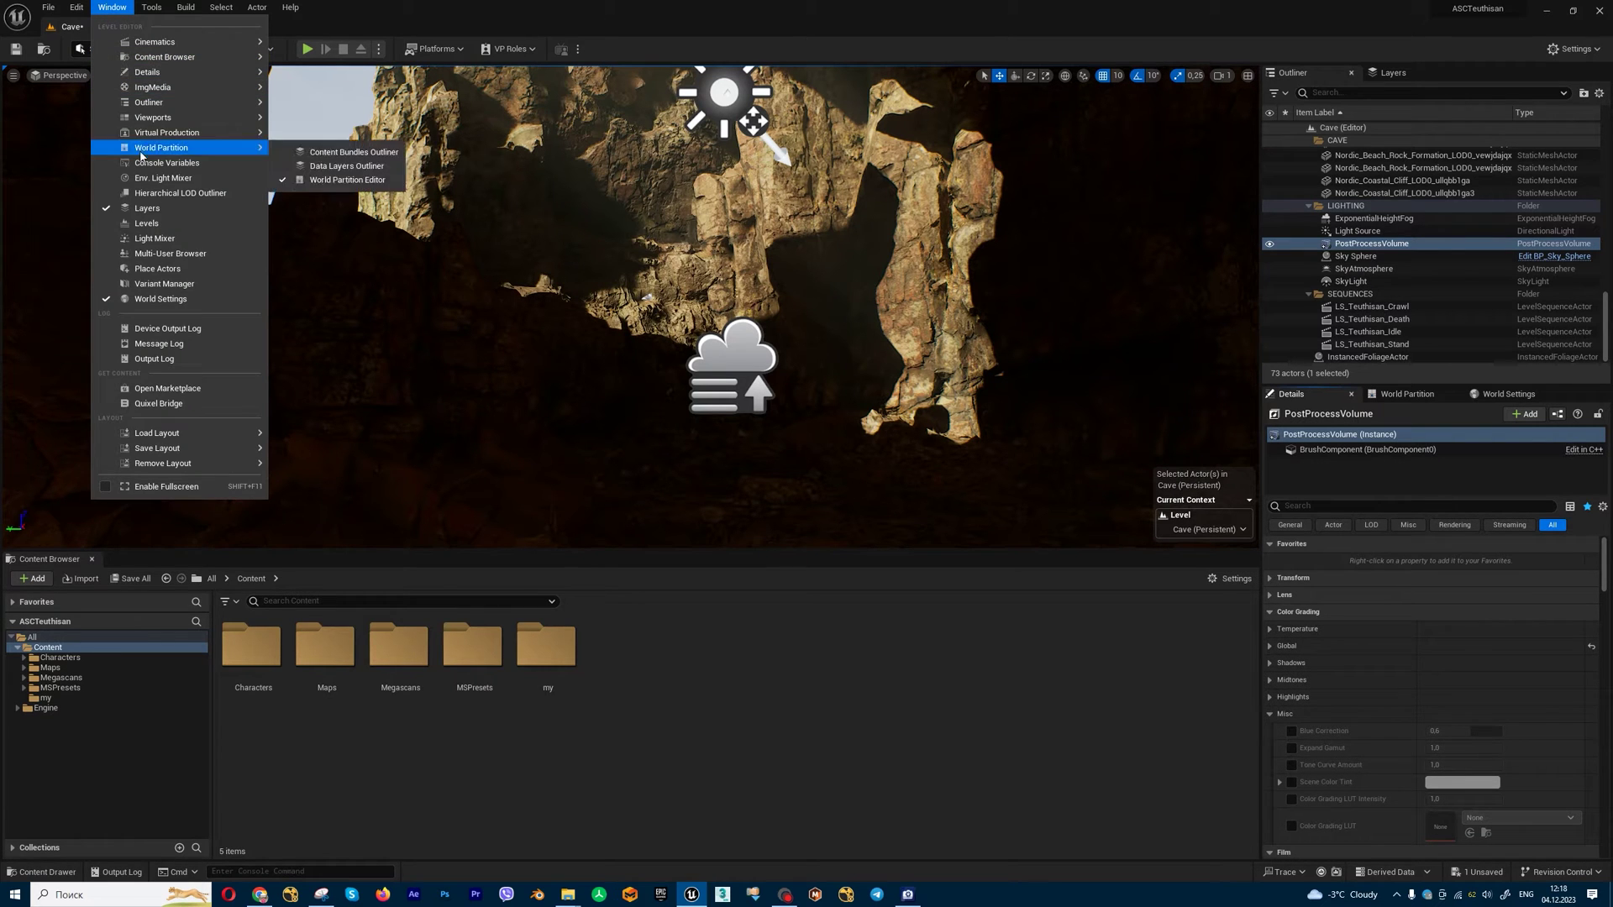
{"action": "left_click", "coordinate": [182, 270]}
{"action": "type", "text": "post"}
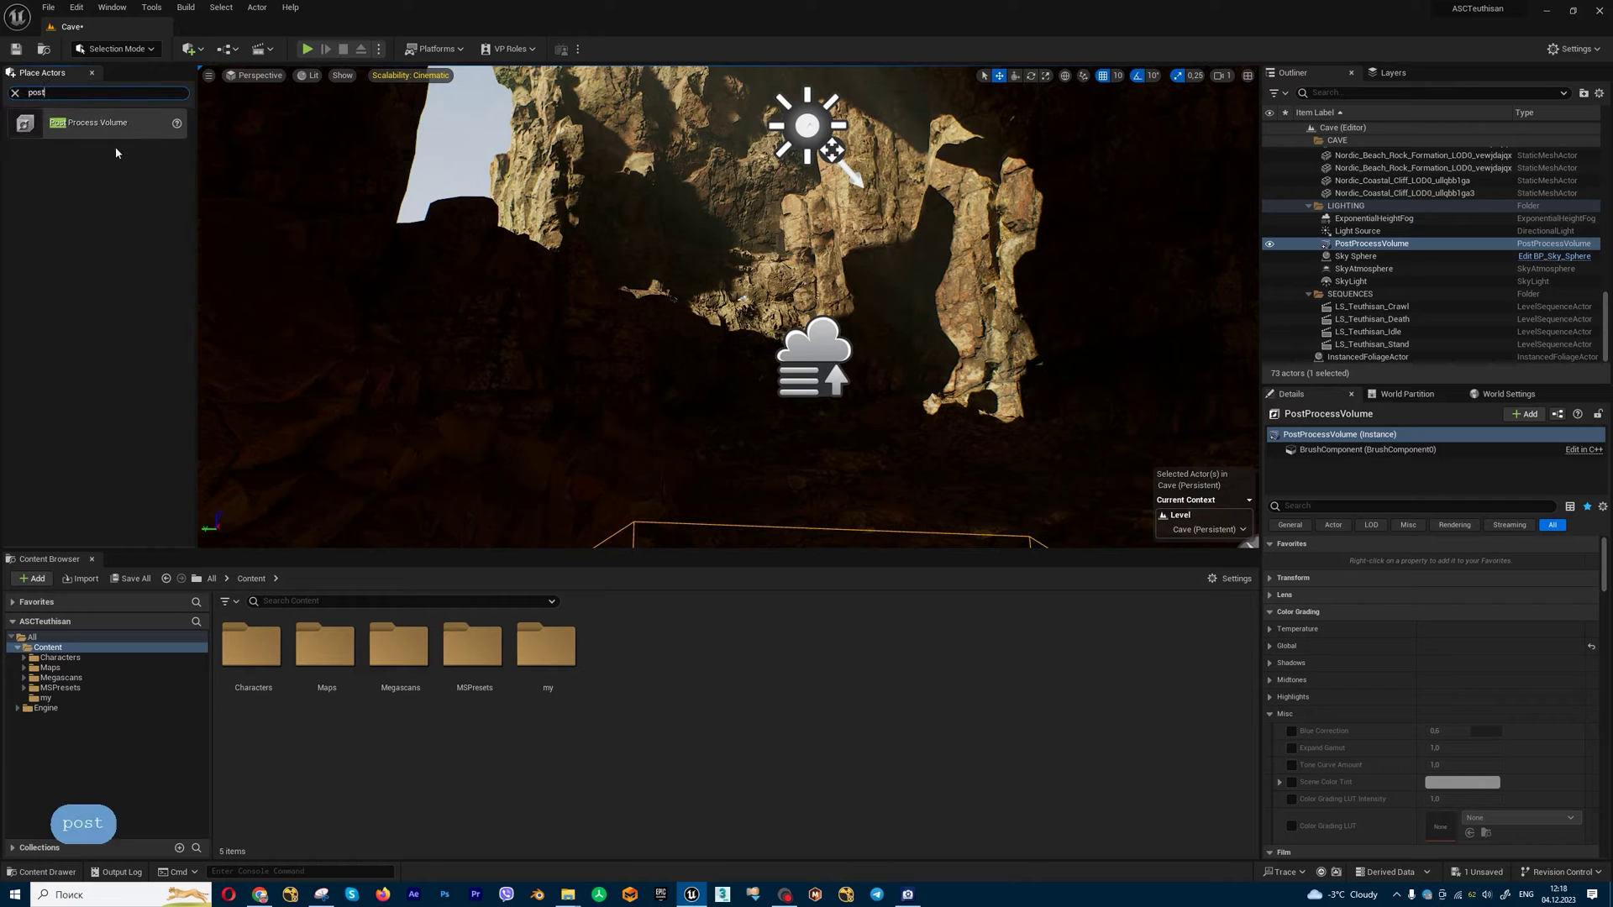
{"action": "mouse_move", "coordinate": [101, 124]}
{"action": "left_mouse_down"}
{"action": "mouse_move", "coordinate": [843, 448]}
{"action": "mouse_move", "coordinate": [879, 440]}
{"action": "left_mouse_up"}
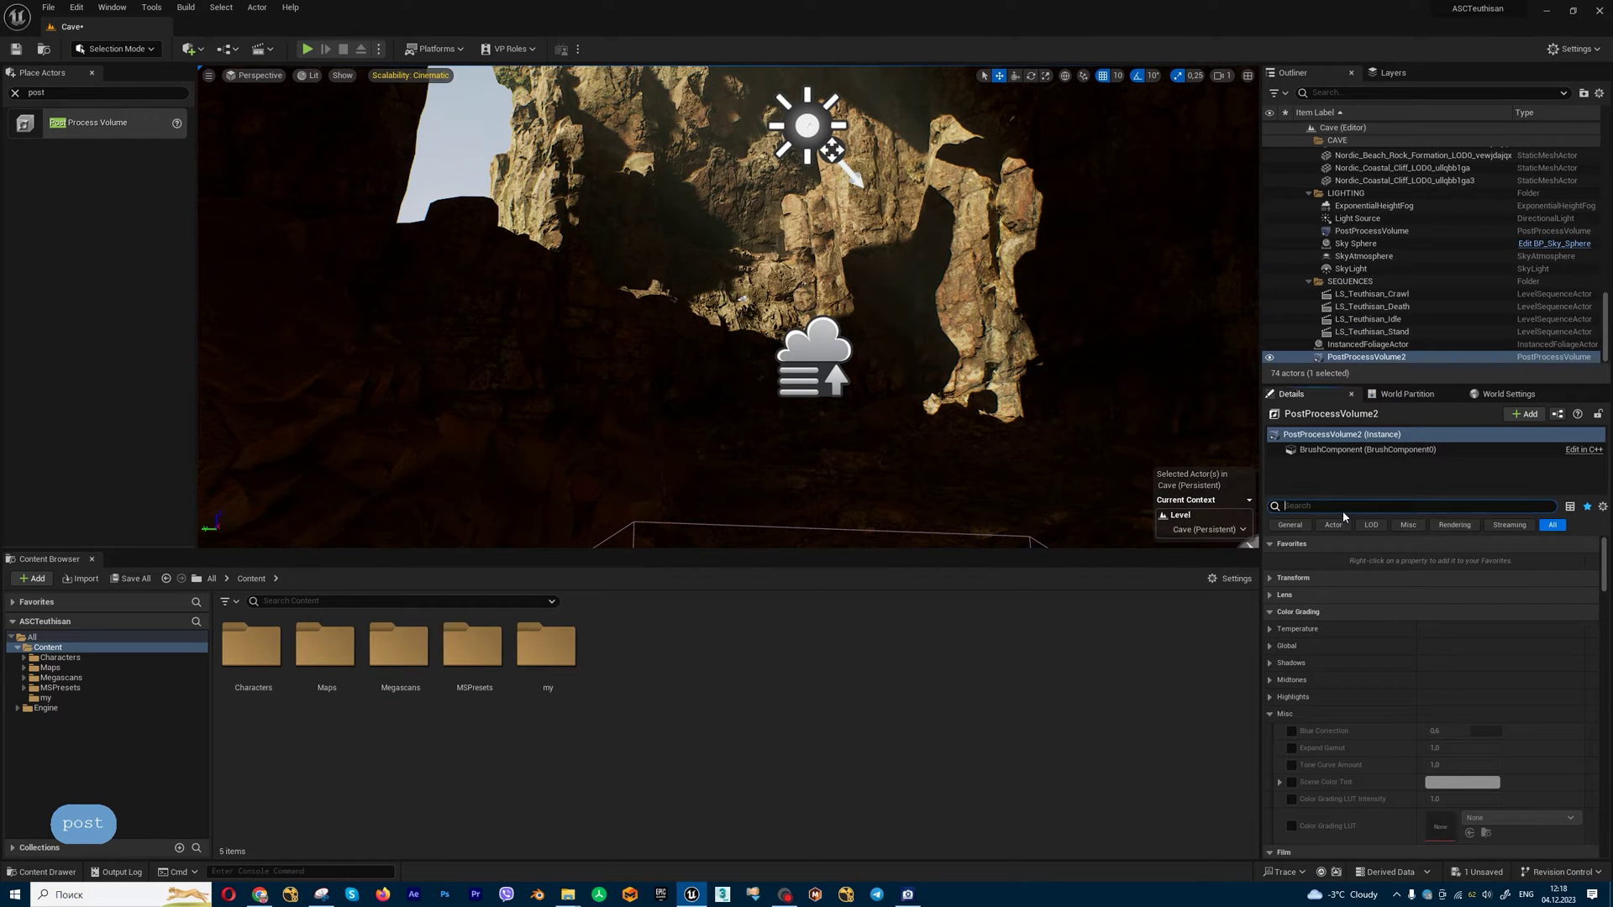
Enable Infinite Extent on PostProcessVolume2, then delete PostProcessVolume2 from the level.
{"action": "type", "text": "infi"}
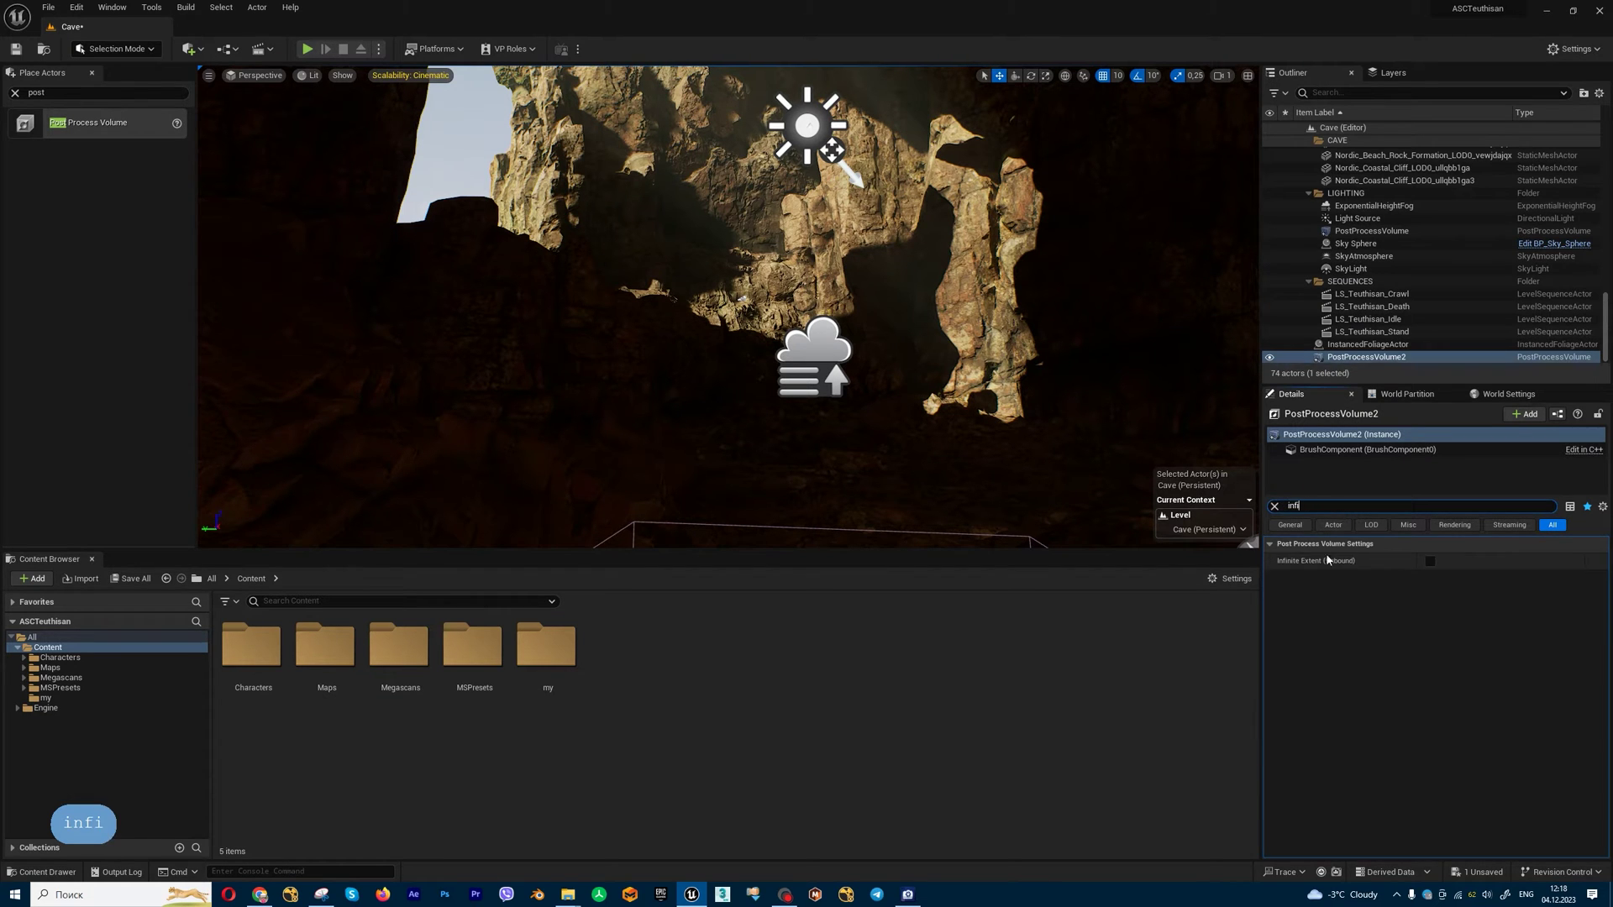
{"action": "left_click", "coordinate": [1430, 562]}
{"action": "left_click", "coordinate": [1274, 507]}
{"action": "left_click", "coordinate": [1378, 358]}
{"action": "key", "text": "Delete"}
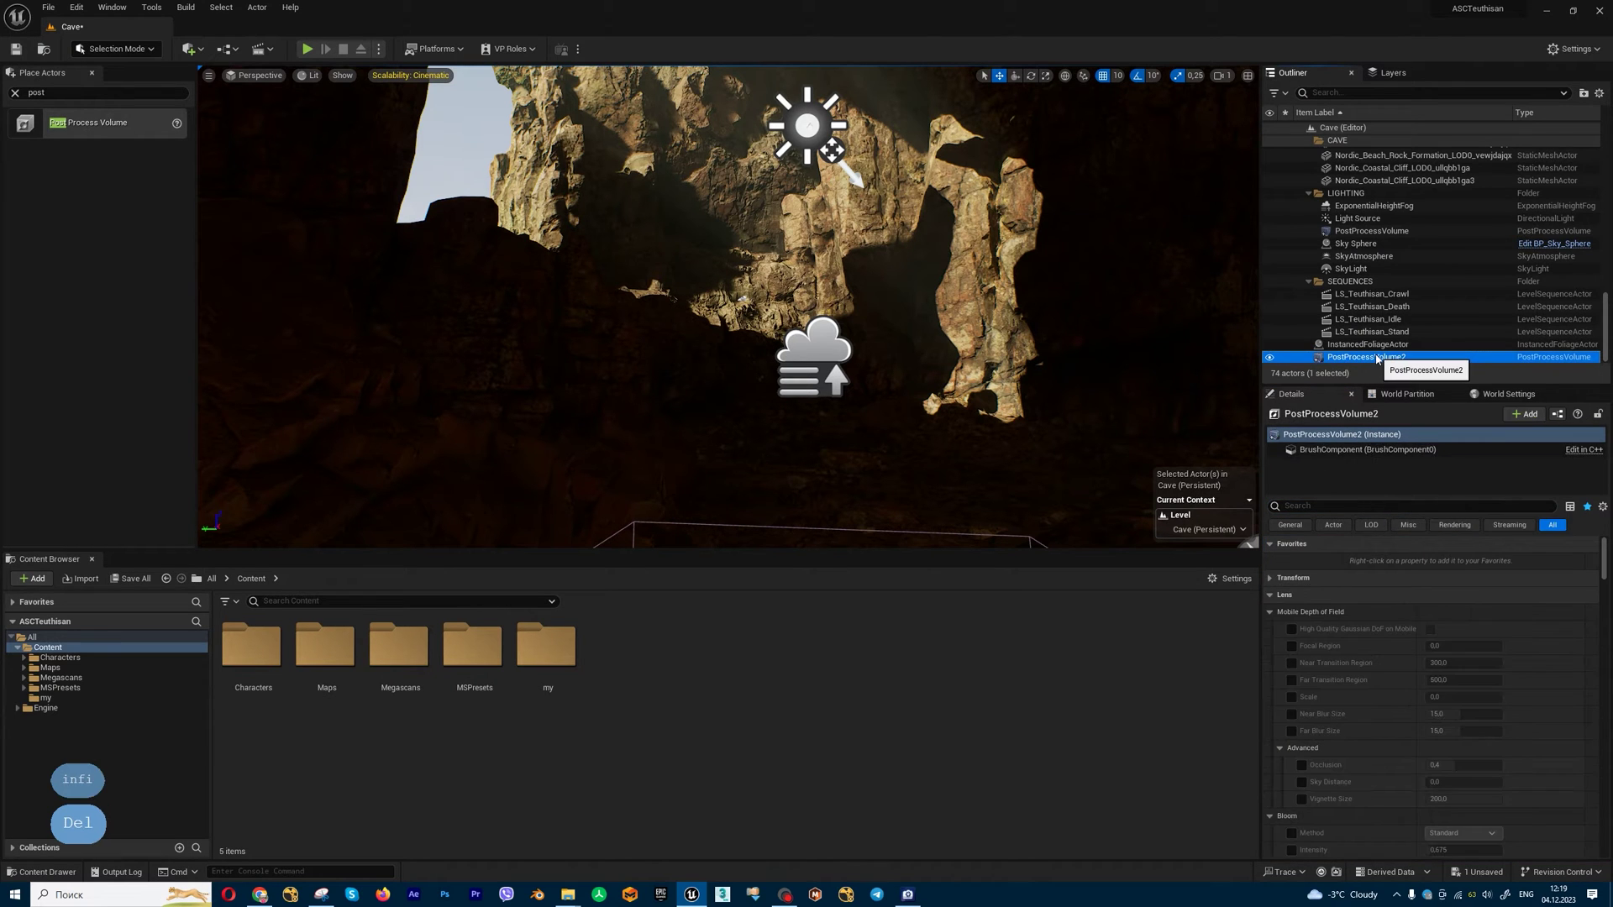
Reselect the original PostProcessVolume and confirm its Infinite Extent is enabled.
{"action": "left_click", "coordinate": [1377, 244]}
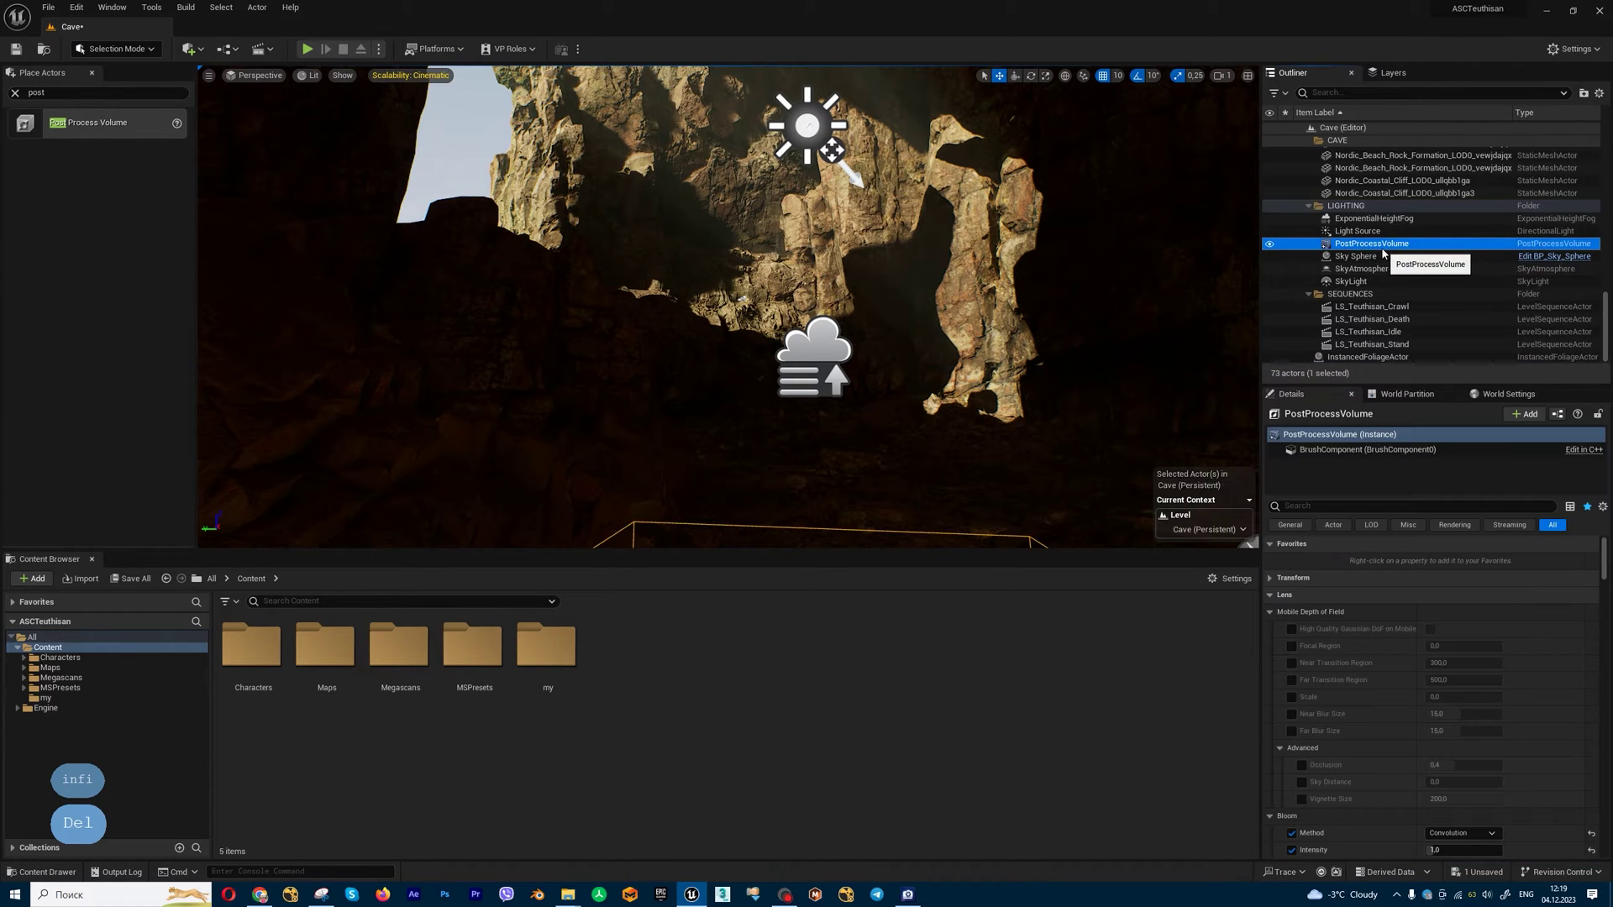
{"action": "left_click", "coordinate": [1332, 505]}
{"action": "type", "text": "inf"}
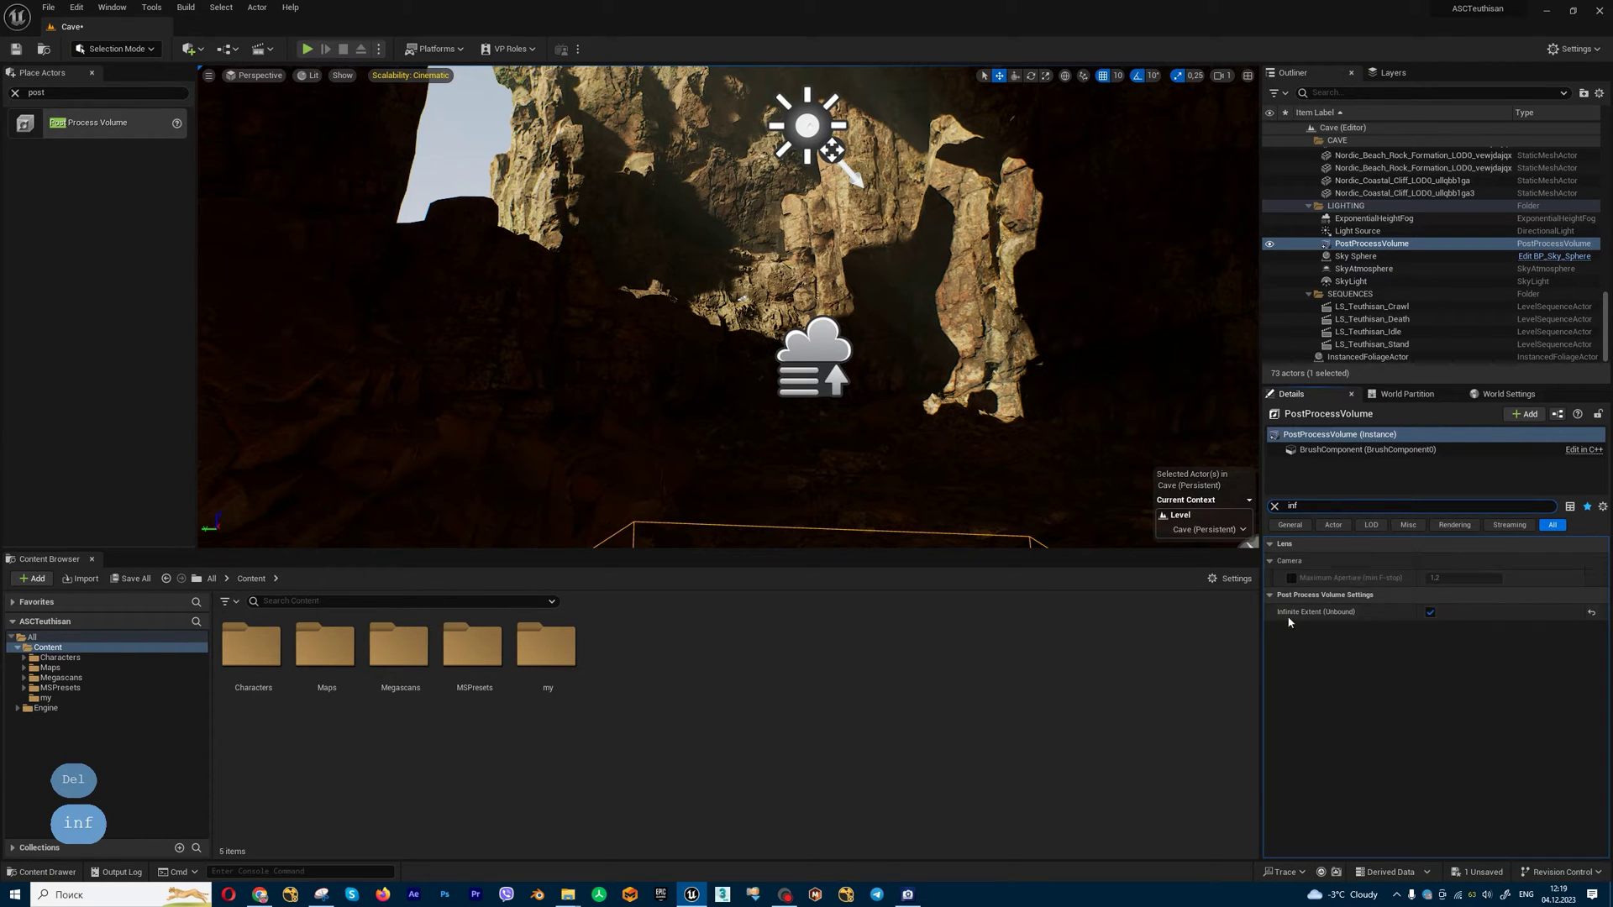
{"action": "key", "text": "BackSpace"}
{"action": "key", "text": "BackSpace"}
{"action": "key", "text": "BackSpace"}
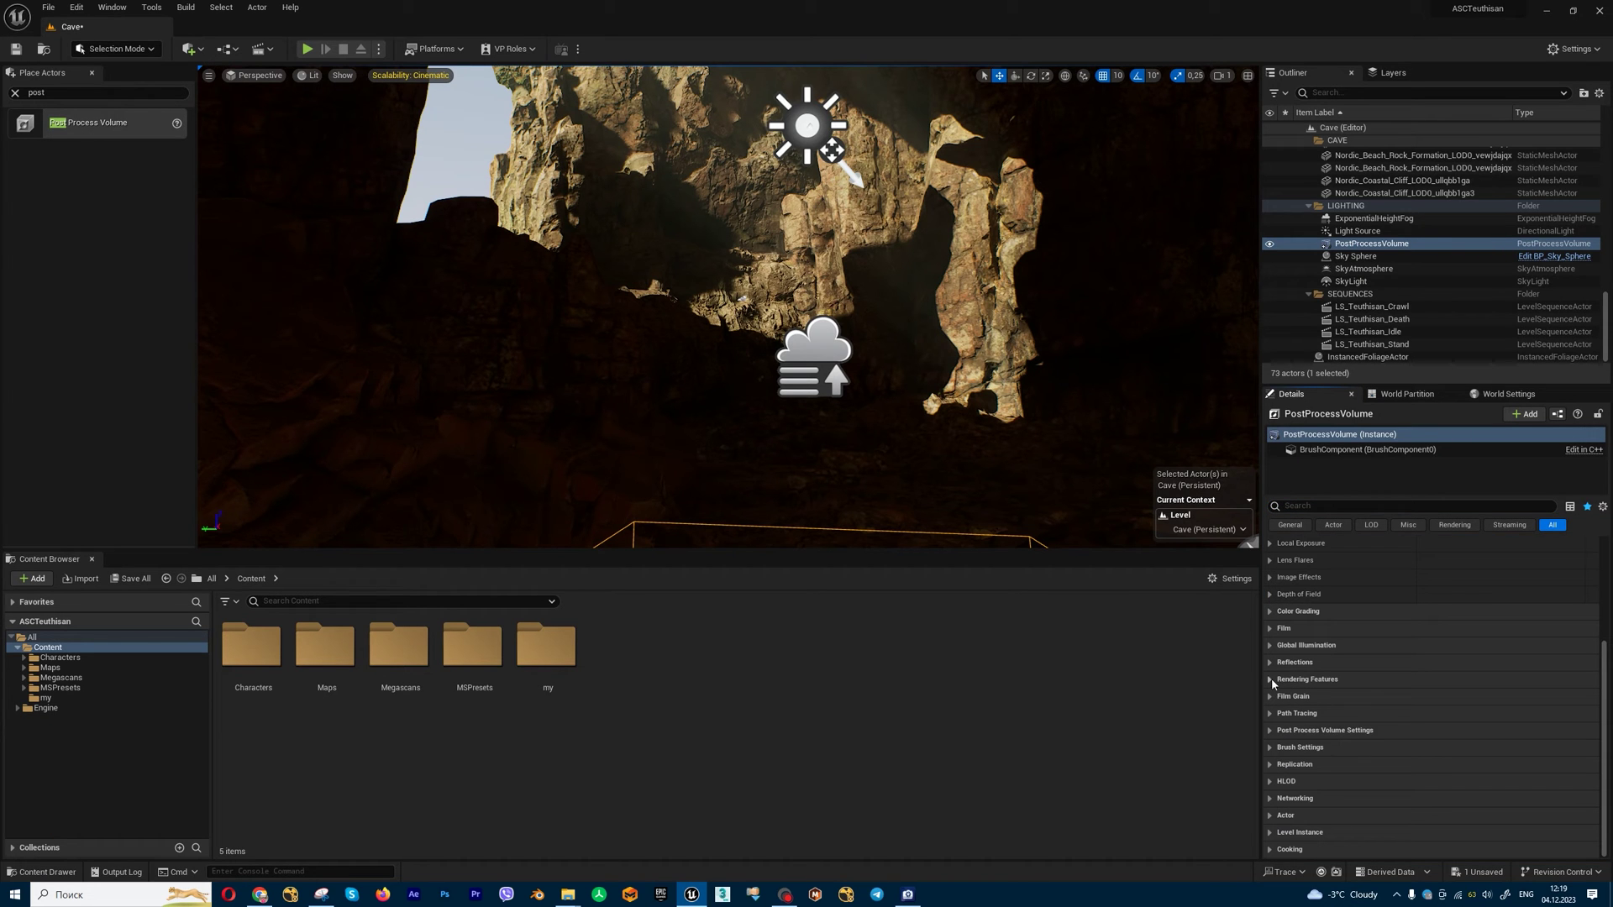
Under Rendering Features, add one Asset Reference element to the Post Process Materials array.
{"action": "left_click", "coordinate": [1271, 680]}
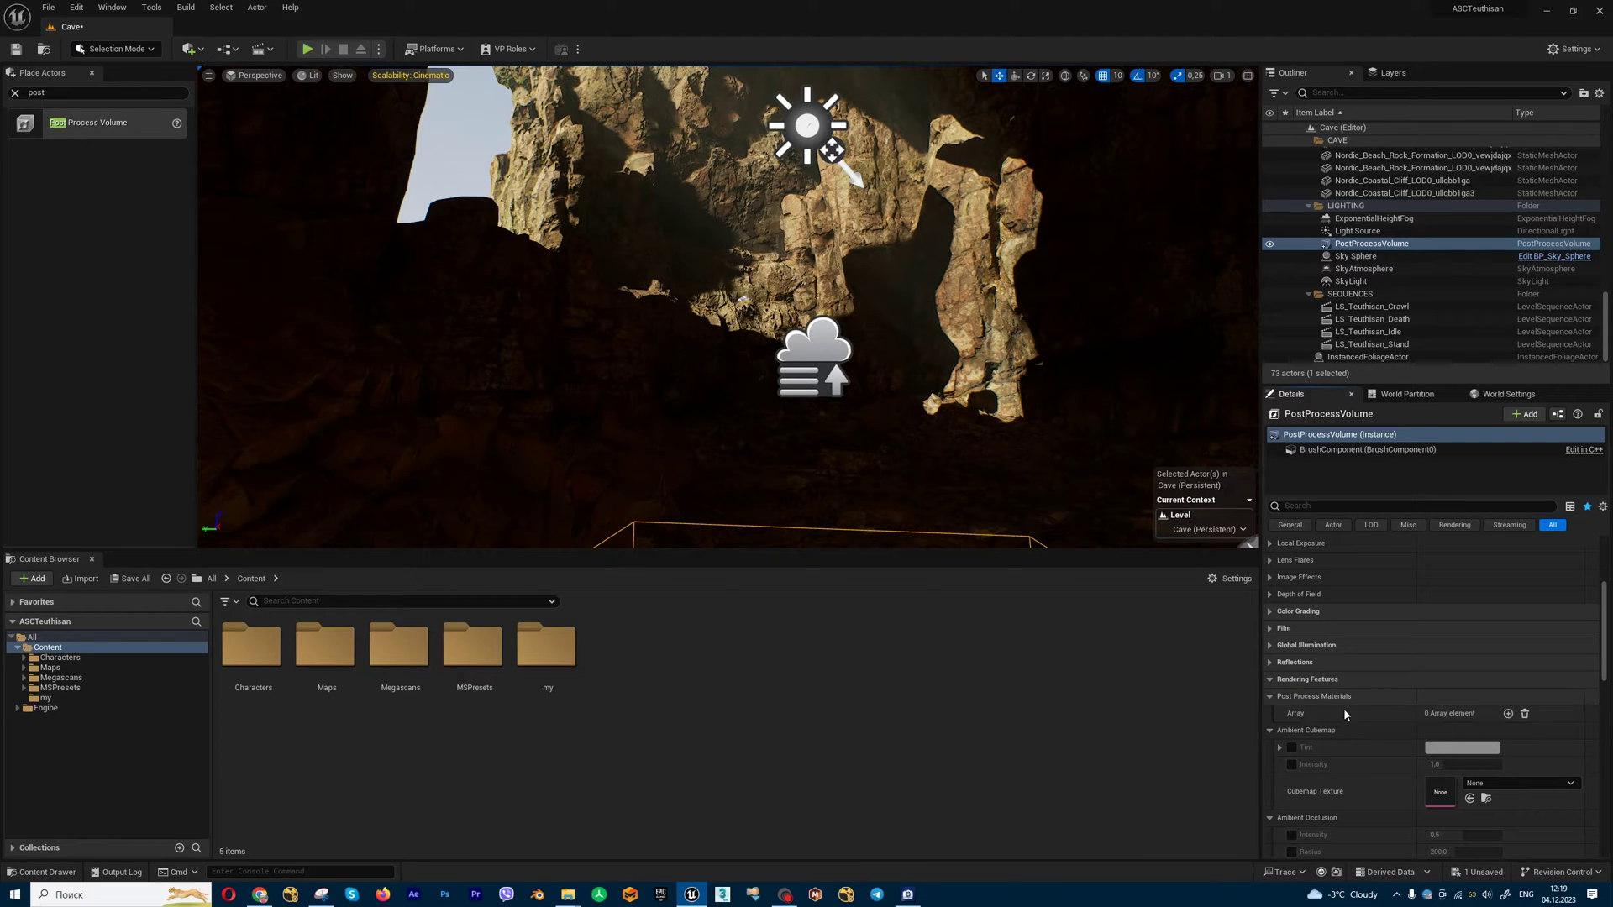
{"action": "left_click", "coordinate": [1508, 714]}
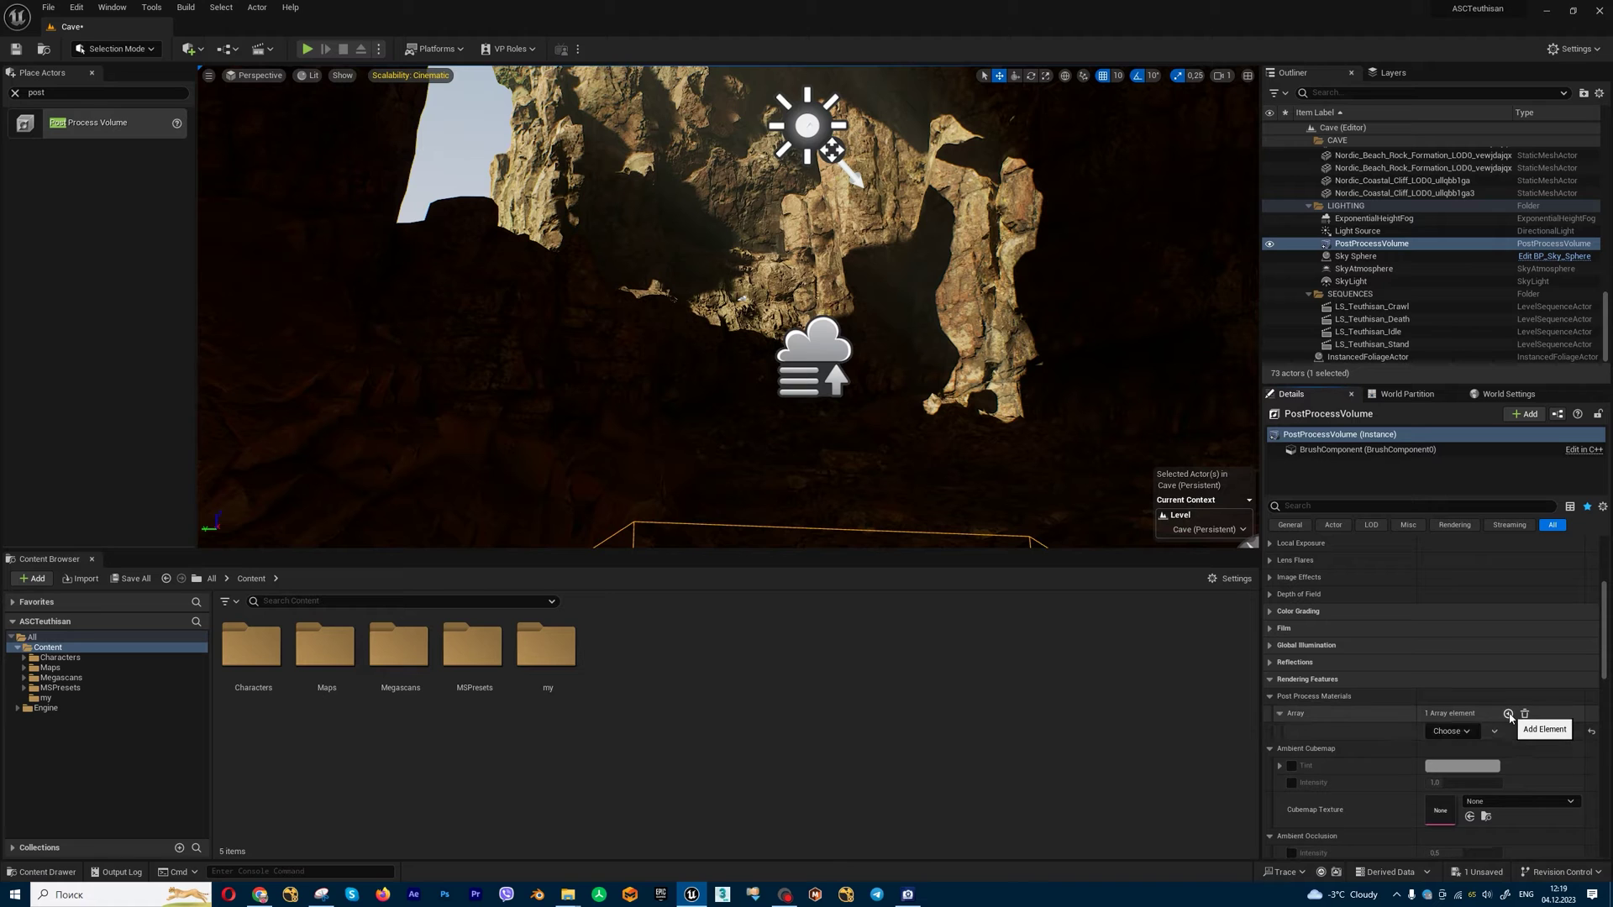
{"action": "left_click", "coordinate": [1450, 731]}
{"action": "left_click", "coordinate": [1466, 751]}
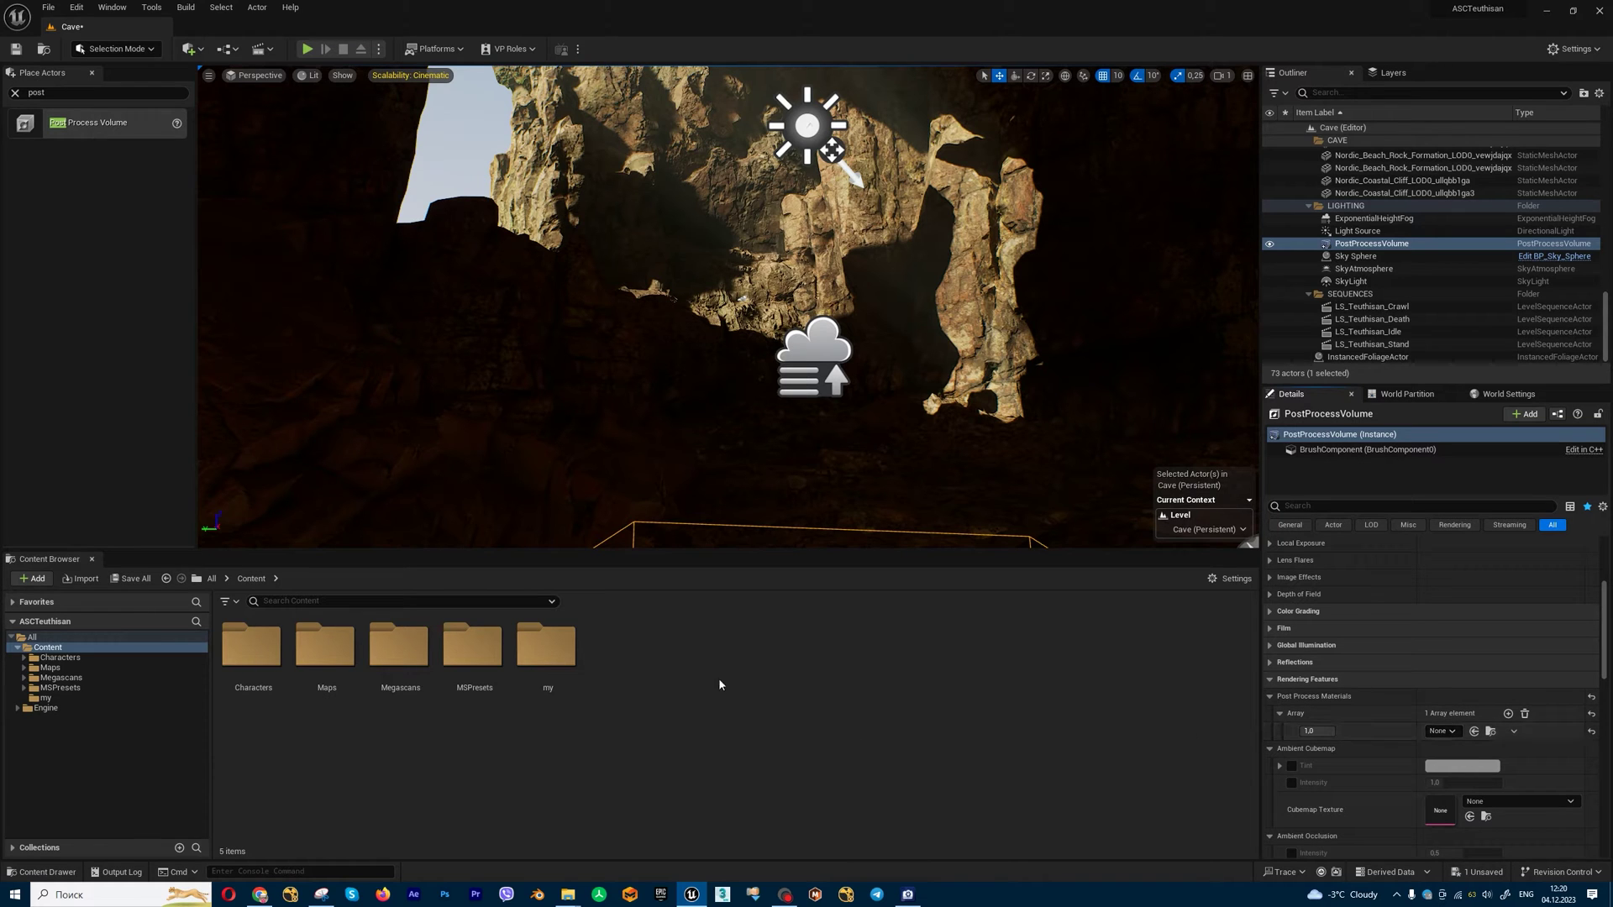
Create a new material named ppv in the Content folder and open it.
{"action": "right_click", "coordinate": [677, 672]}
{"action": "mouse_move", "coordinate": [708, 420]}
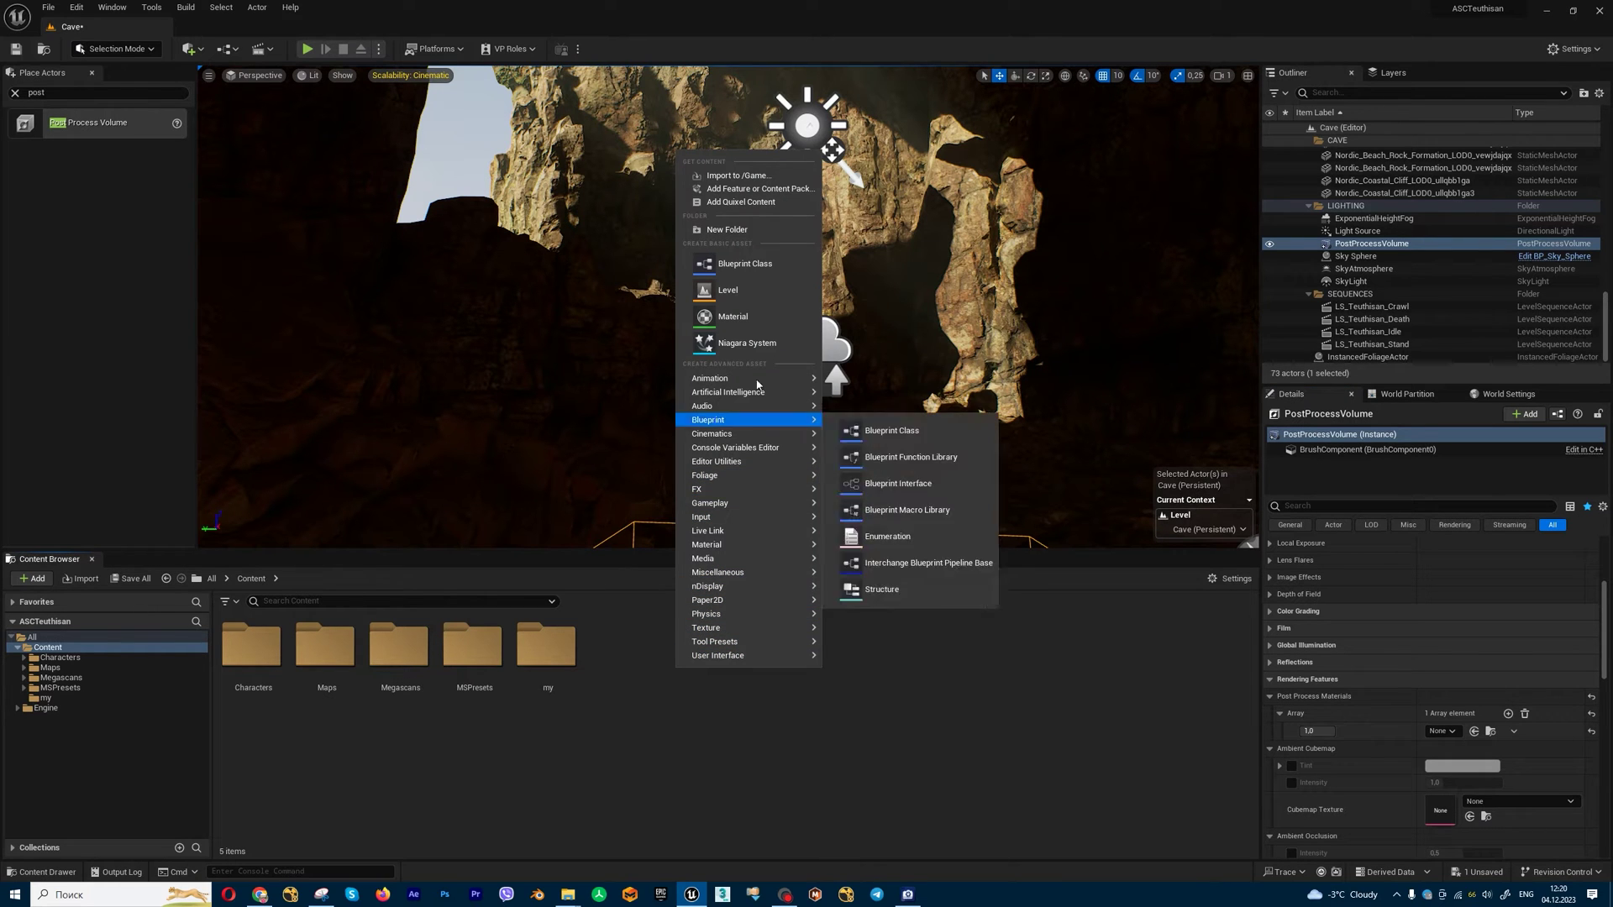
{"action": "left_click", "coordinate": [761, 317]}
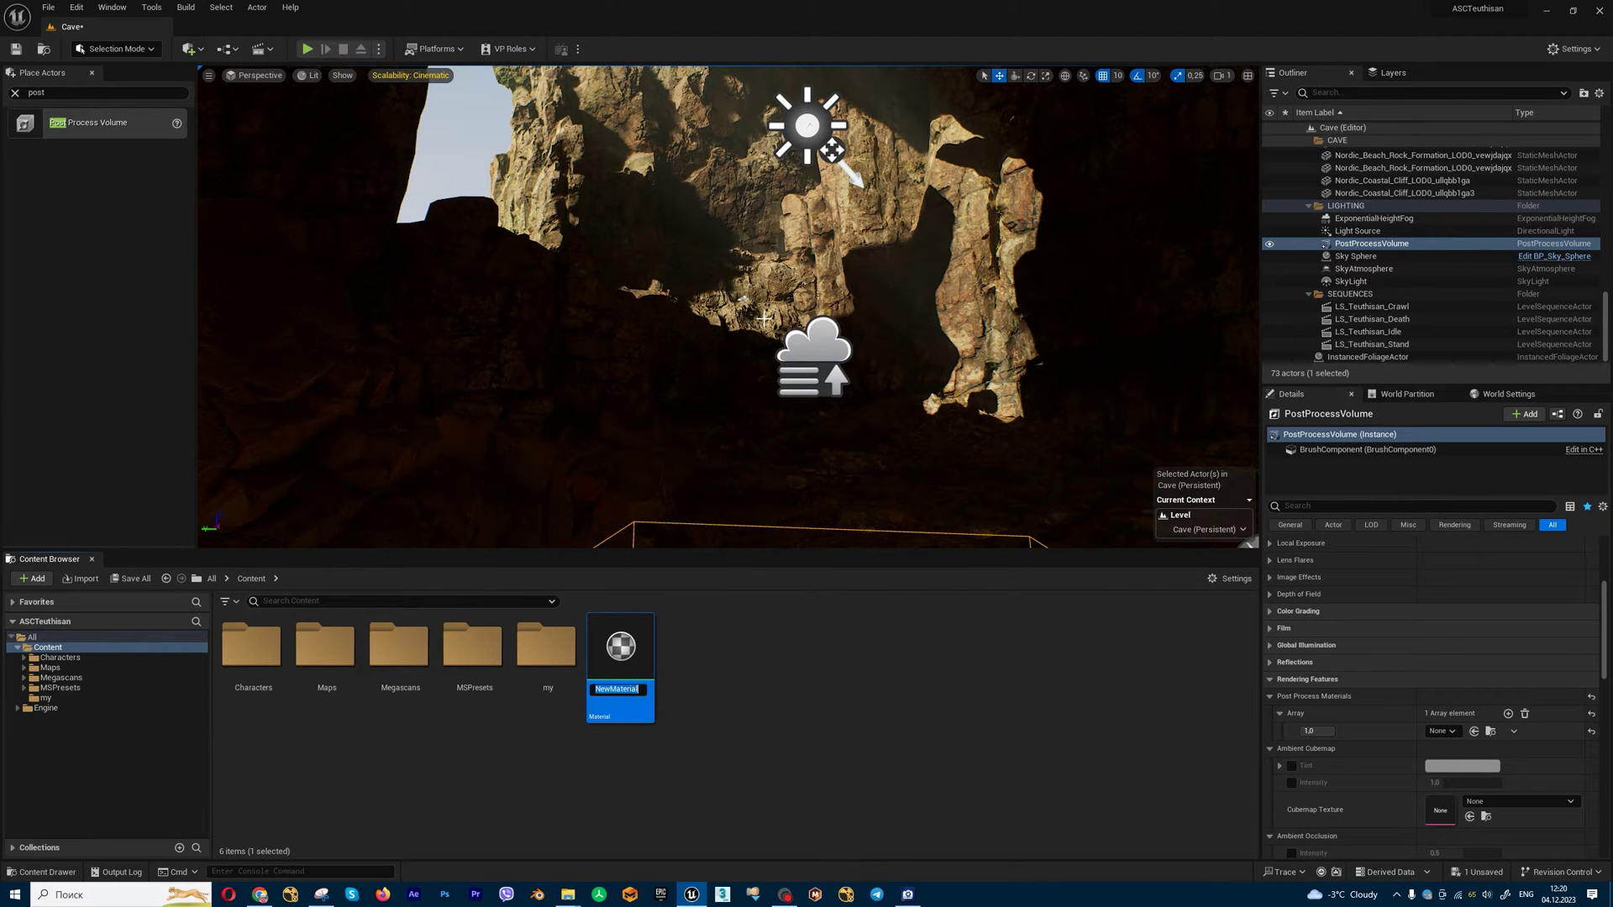
{"action": "type", "text": "ppv"}
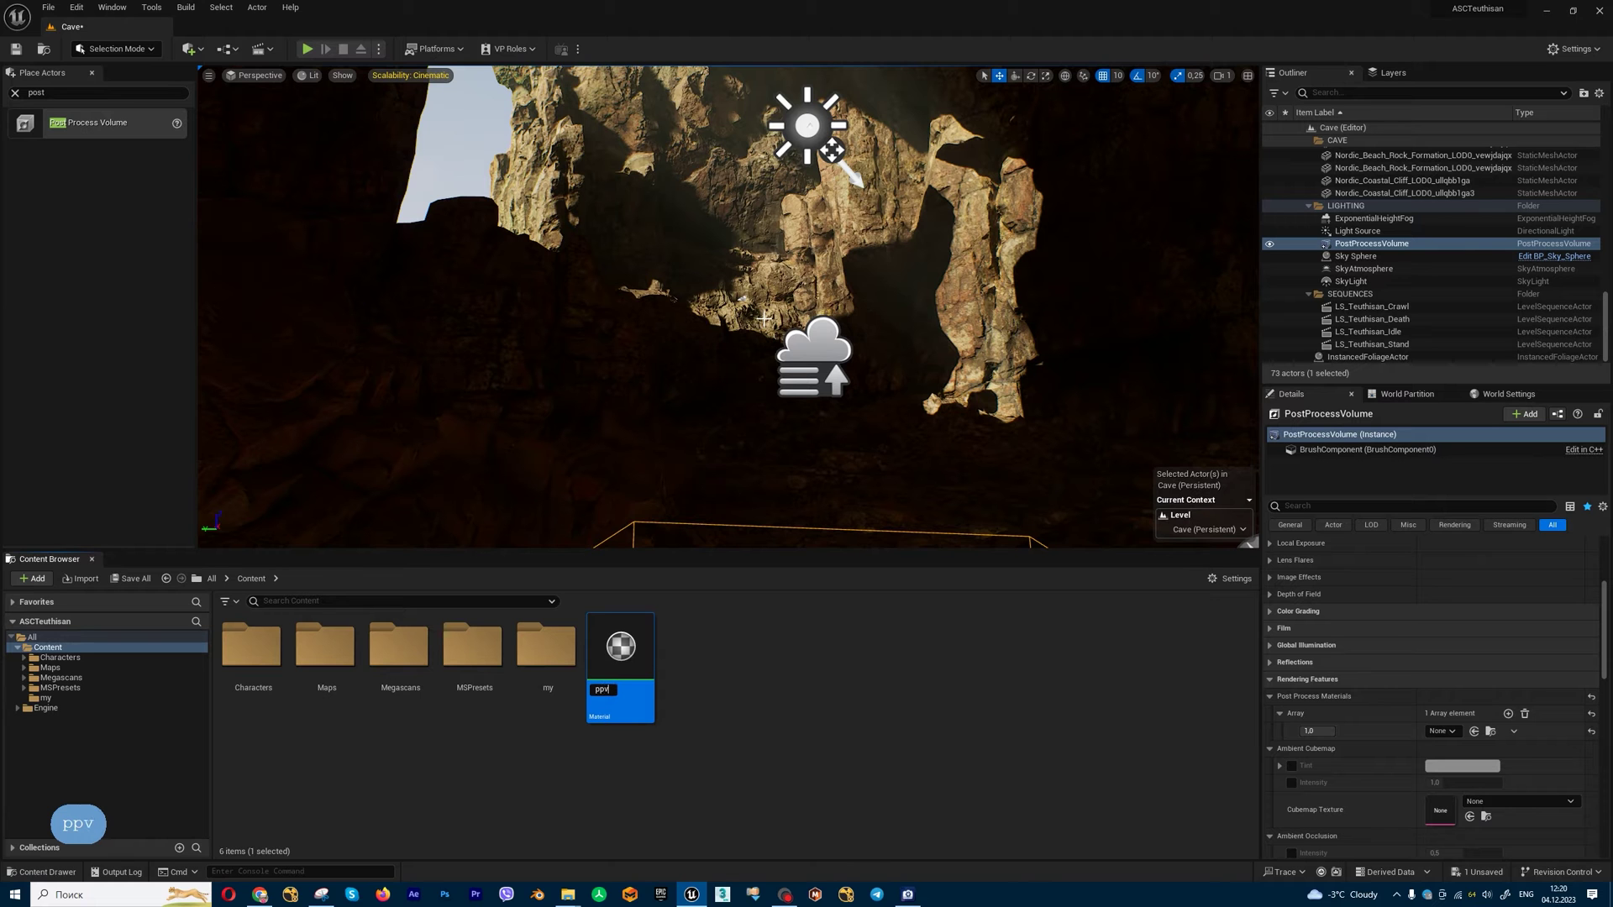
{"action": "key", "text": "Return"}
{"action": "key", "text": "Return"}
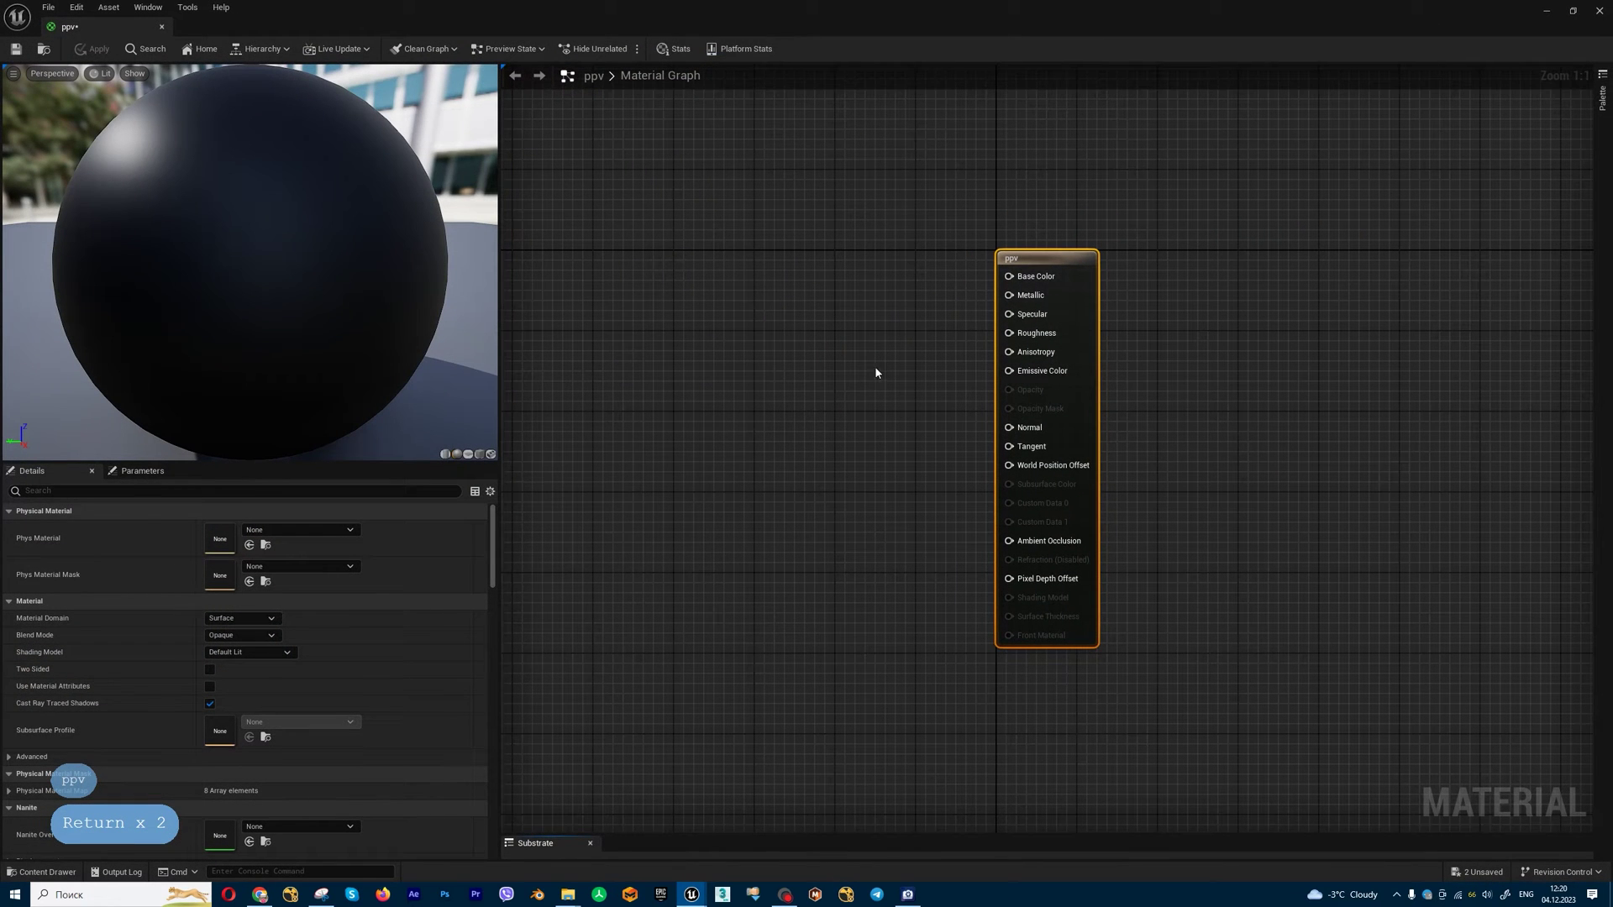
Set the ppv material's Material Domain to Post Process.
{"action": "left_click_drag", "start_coordinate": [1038, 269], "coordinate": [1098, 268]}
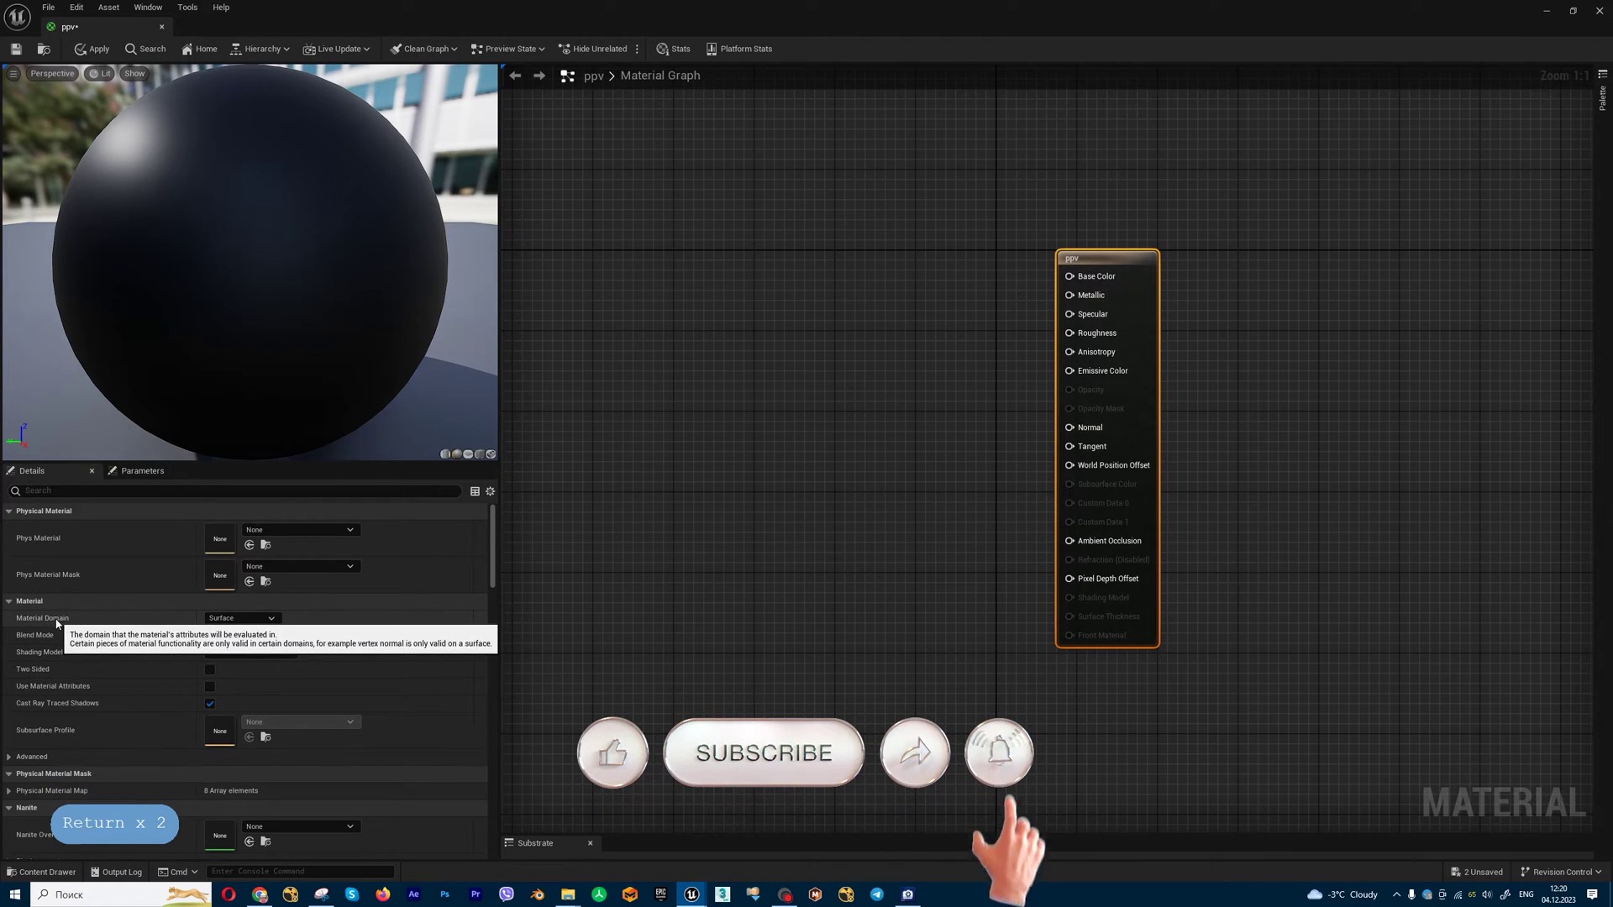
{"action": "left_click", "coordinate": [269, 621]}
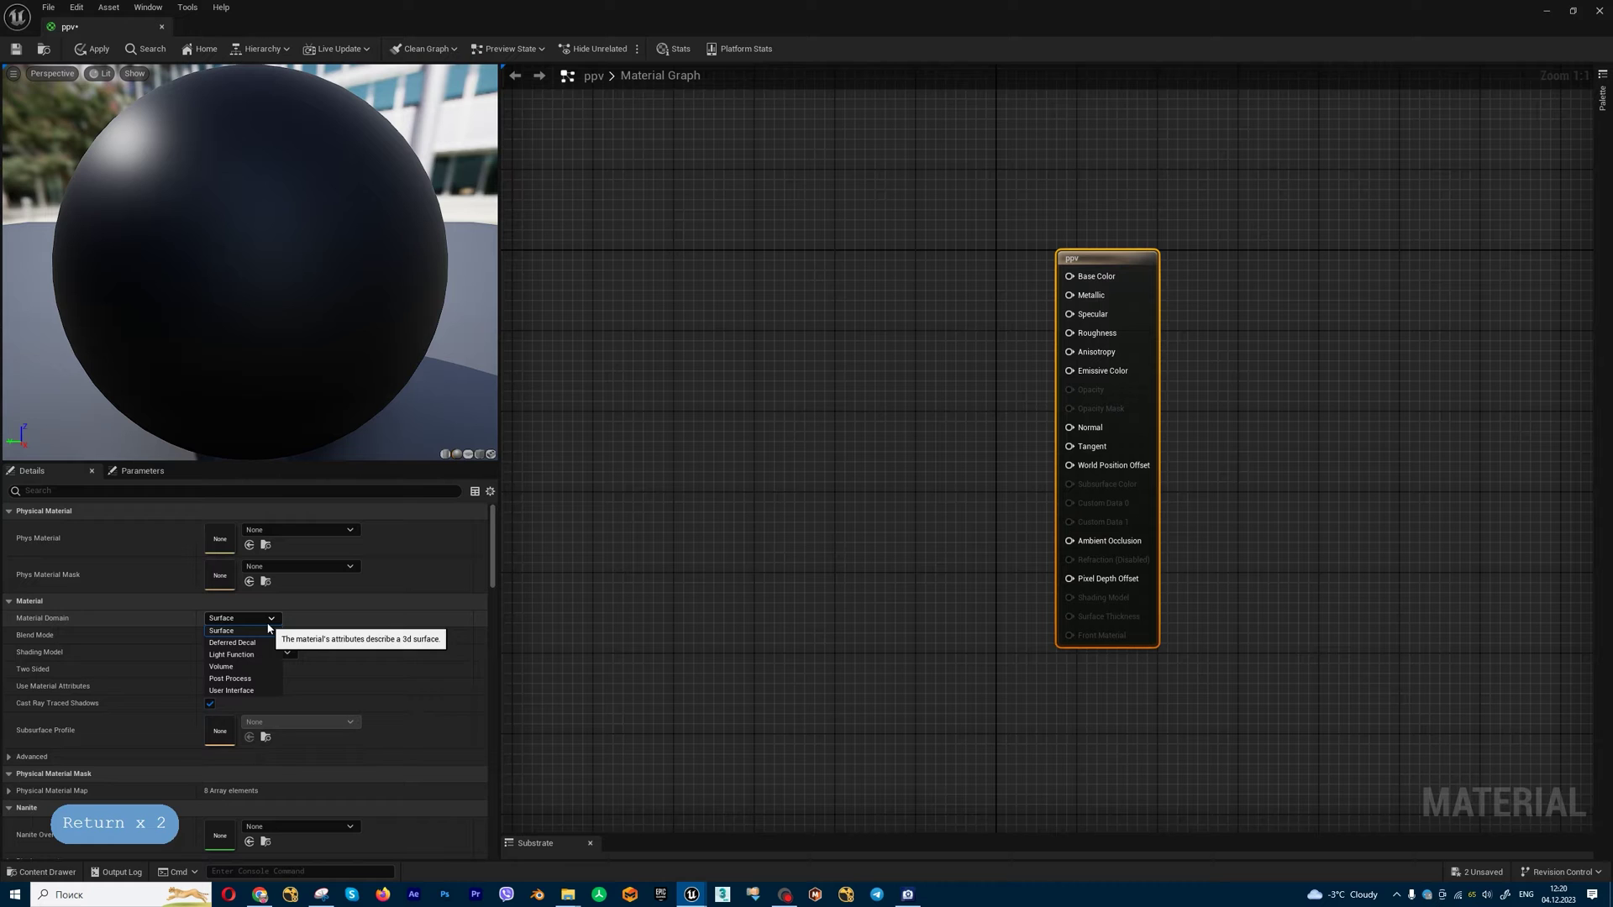
{"action": "left_click", "coordinate": [267, 678]}
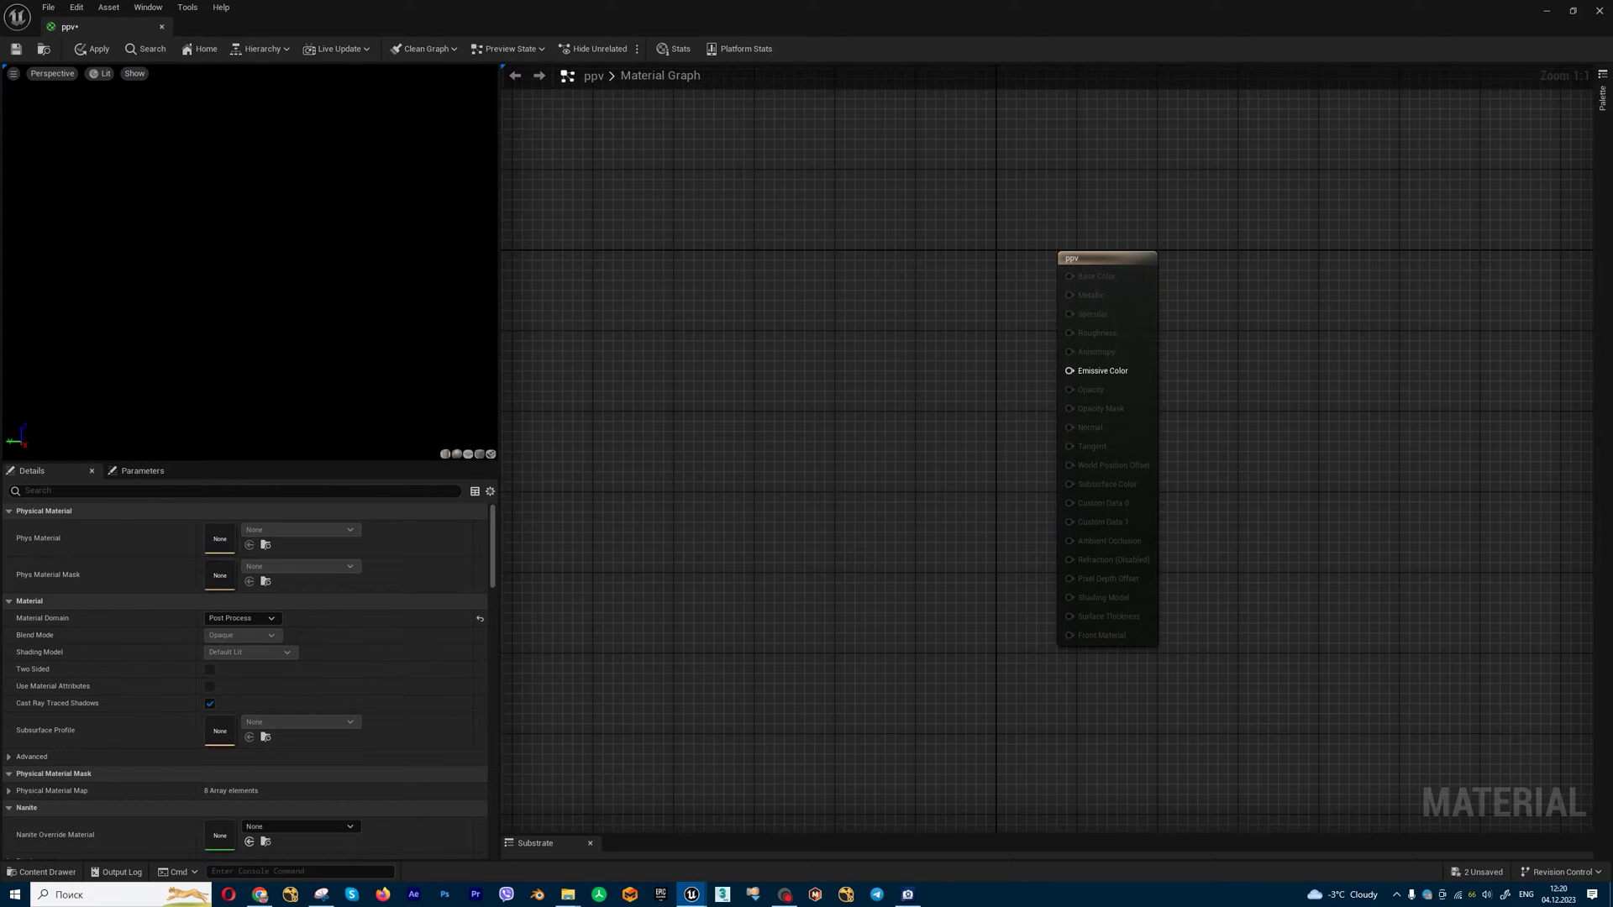
Place Scene Depth, SceneTexelSize and ScreenPosition nodes in the ppv material graph.
{"action": "mouse_move", "coordinate": [1066, 388]}
{"action": "right_mouse_down"}
{"action": "mouse_move", "coordinate": [1159, 450]}
{"action": "mouse_move", "coordinate": [1332, 430]}
{"action": "right_mouse_up"}
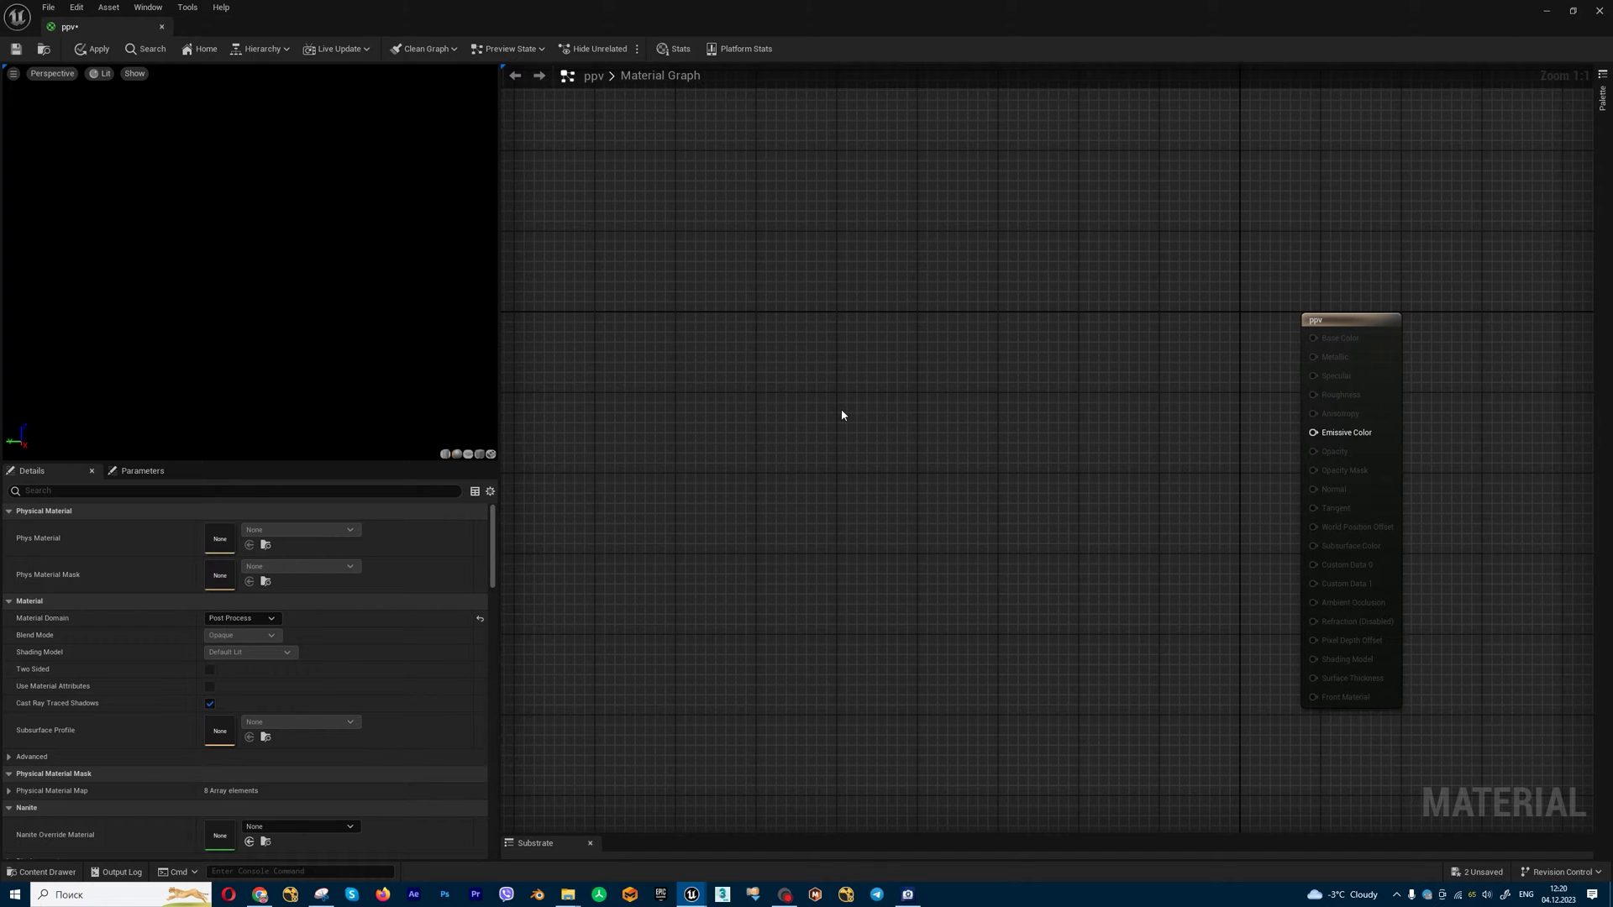
{"action": "key", "text": "Tab"}
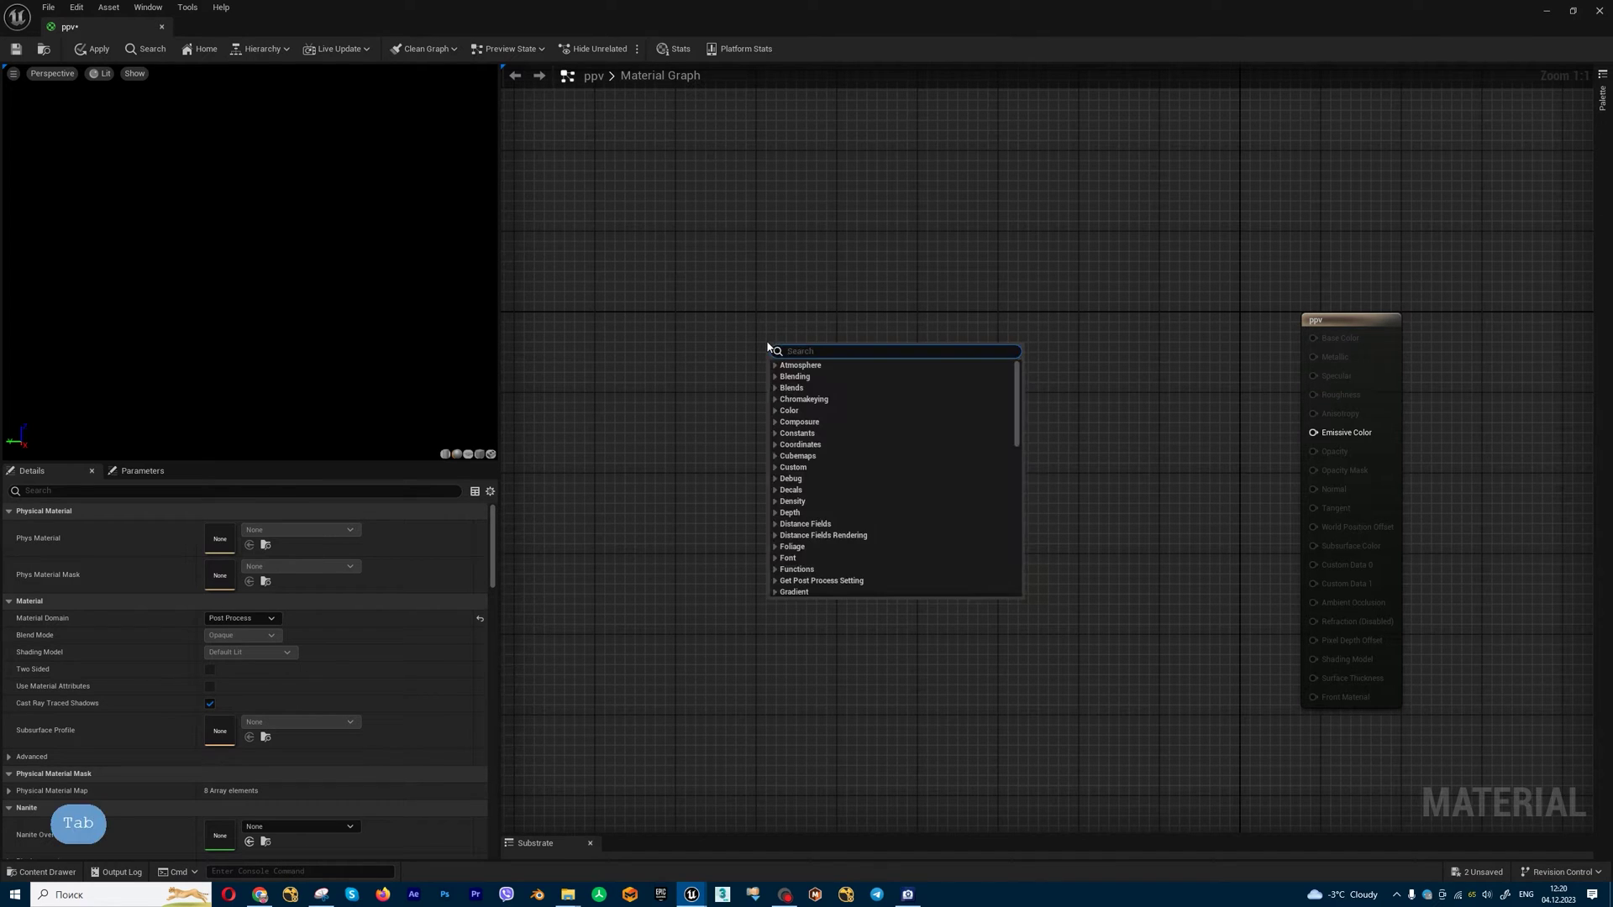
{"action": "type", "text": "scene"}
{"action": "left_click", "coordinate": [856, 366]}
{"action": "left_click", "coordinate": [740, 393]}
{"action": "key", "text": "Tab"}
{"action": "type", "text": "scenetex"}
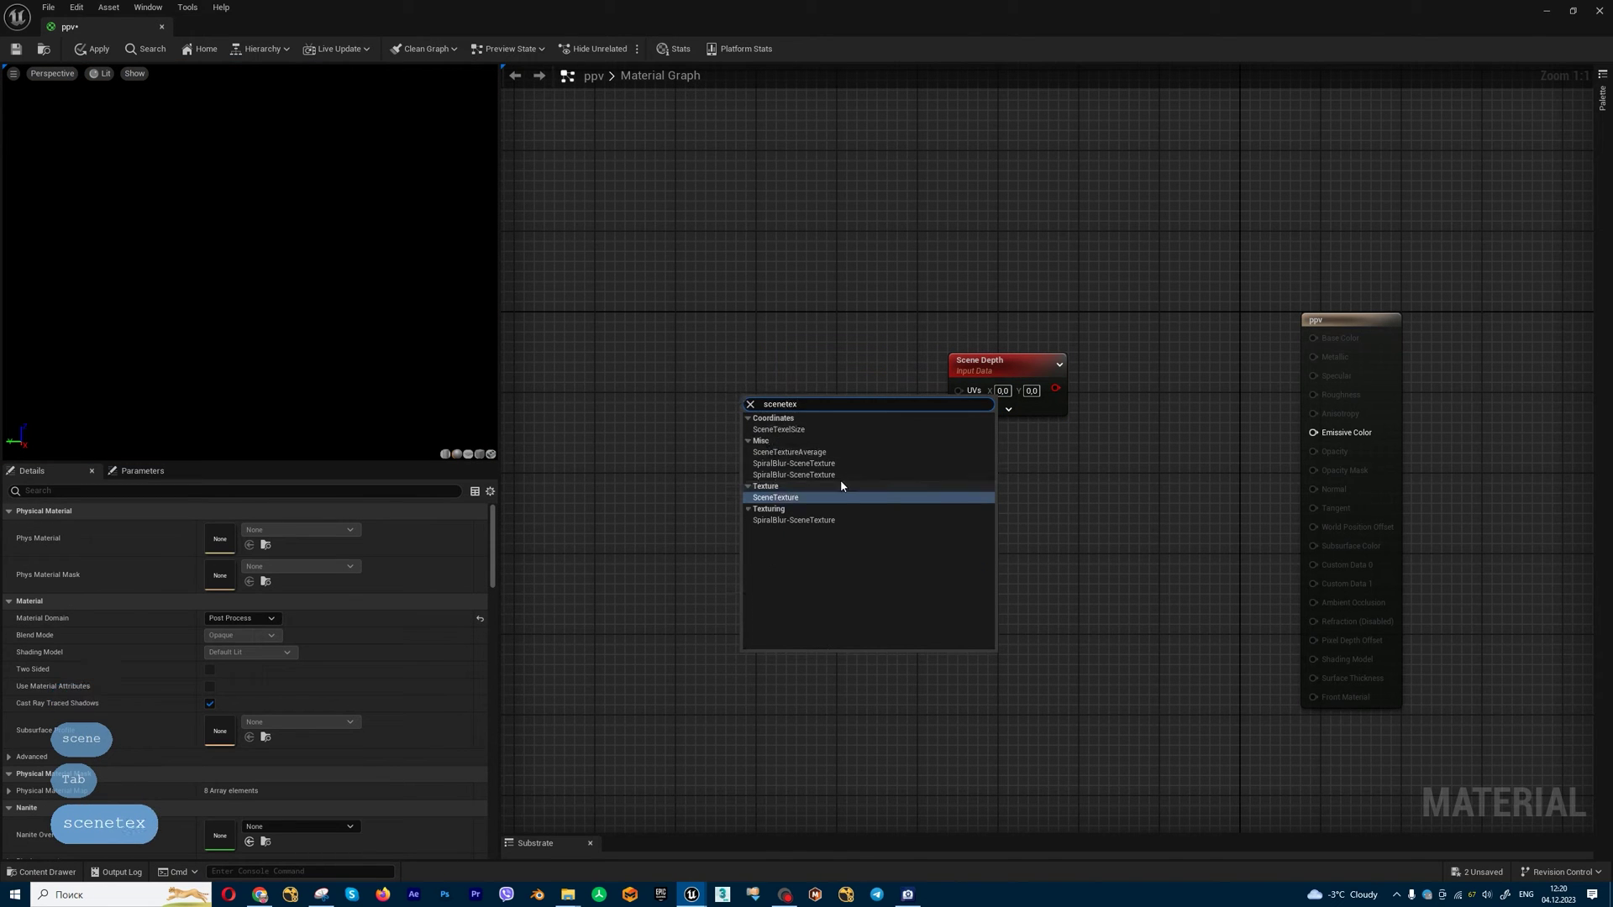
{"action": "left_click", "coordinate": [809, 428]}
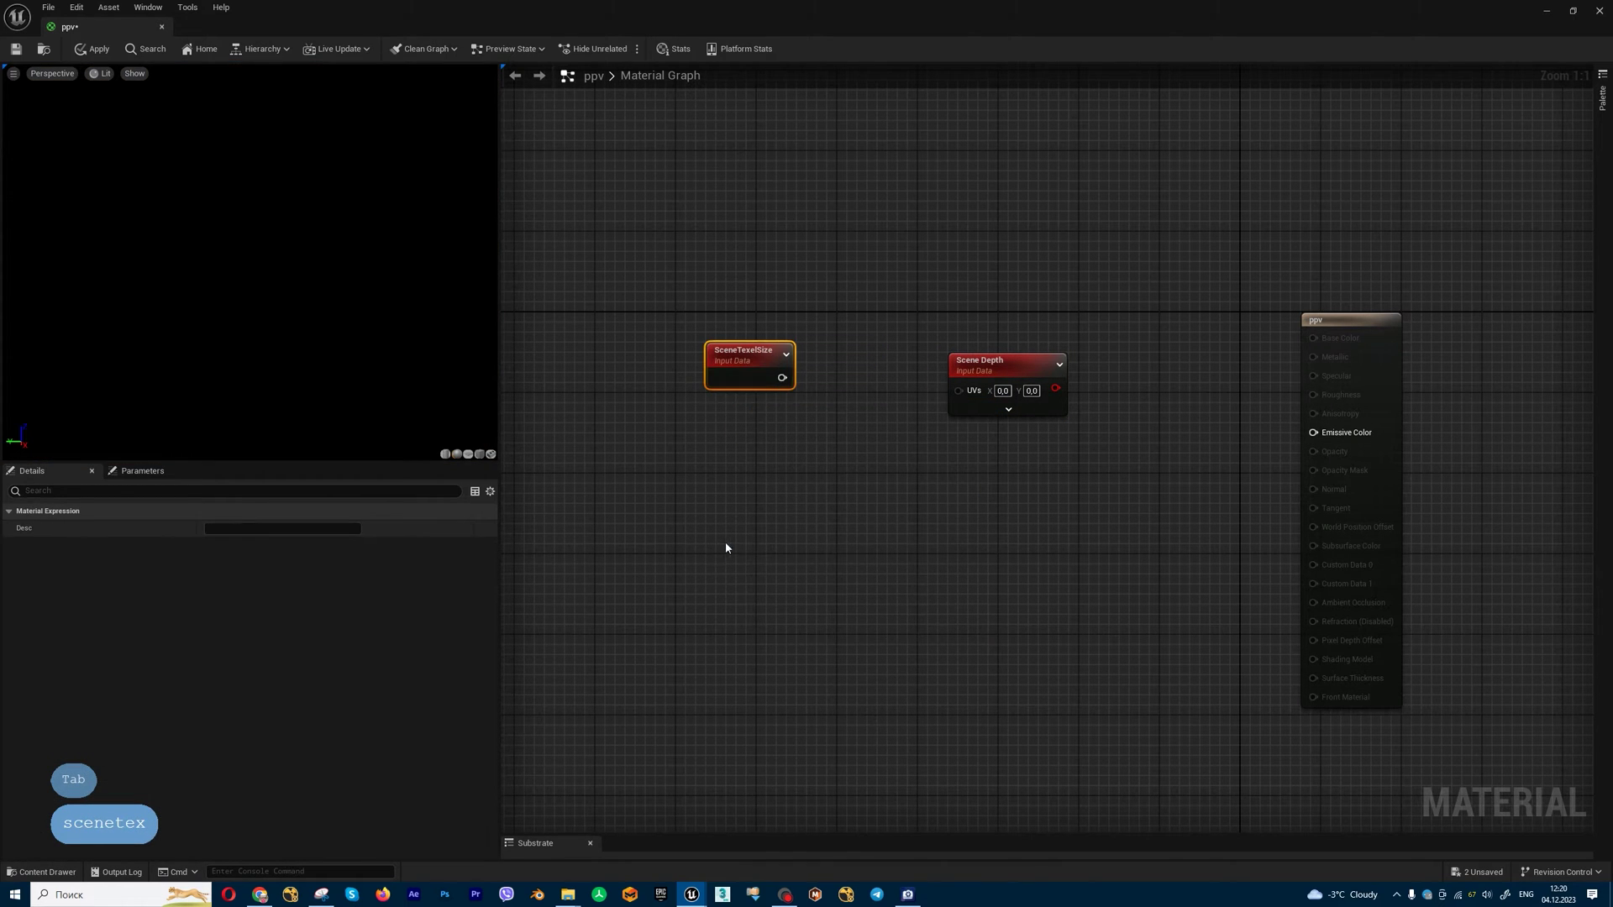
{"action": "key", "text": "Tab"}
{"action": "type", "text": "scre"}
{"action": "key", "text": "Return"}
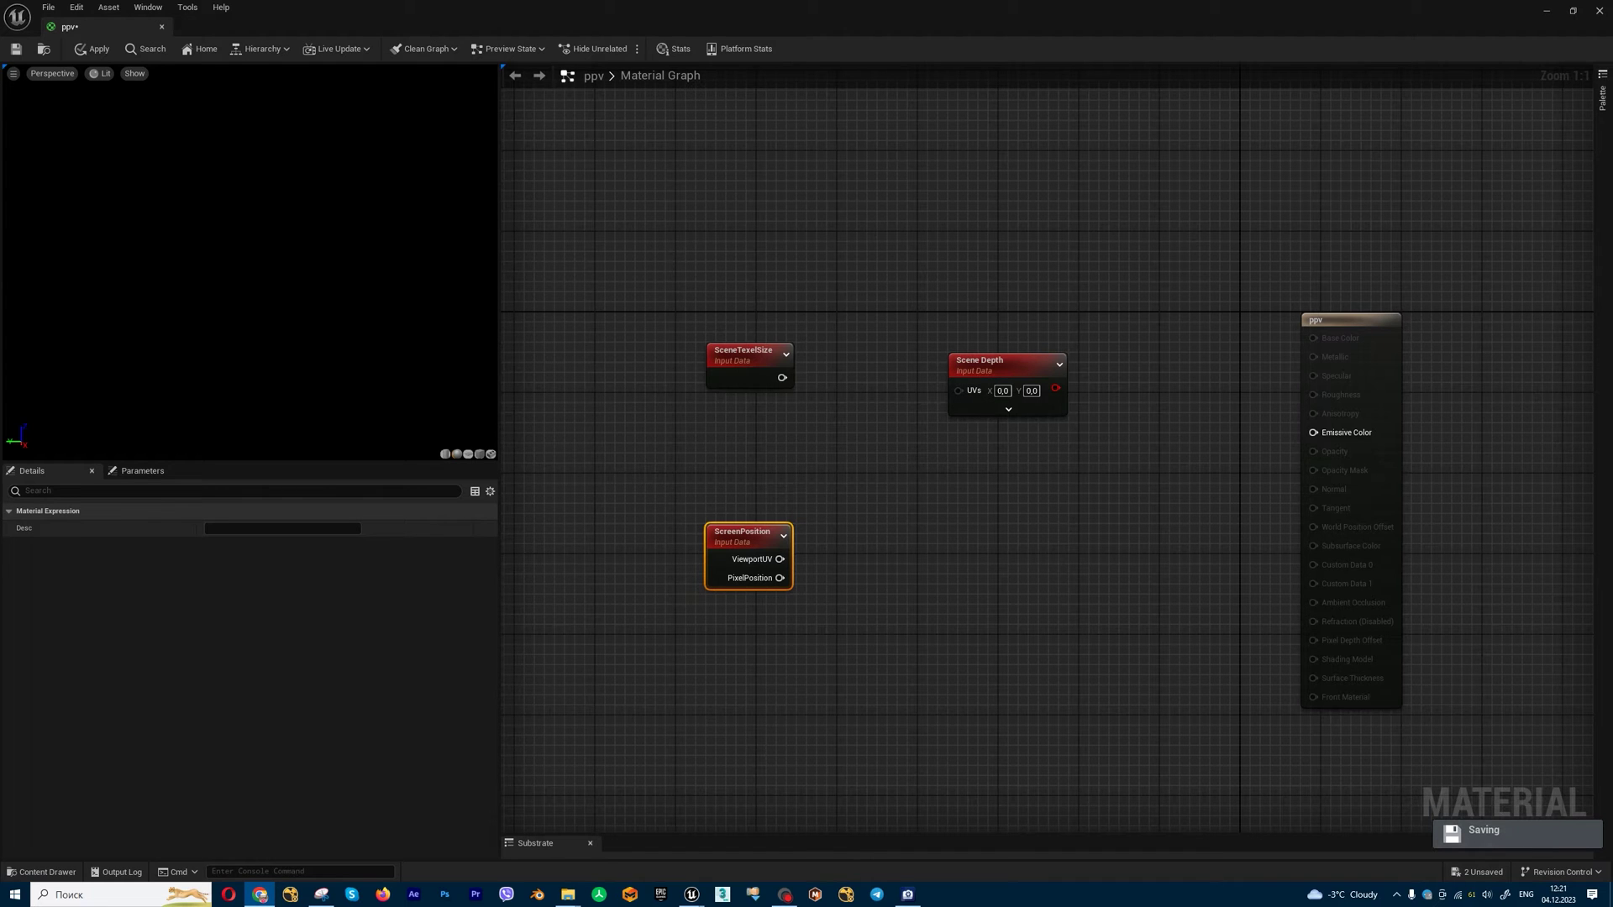
Add a Multiply node and wire SceneTexelSize into its A input.
{"action": "left_click_drag", "start_coordinate": [1008, 366], "coordinate": [1049, 365]}
{"action": "left_click", "coordinate": [885, 406]}
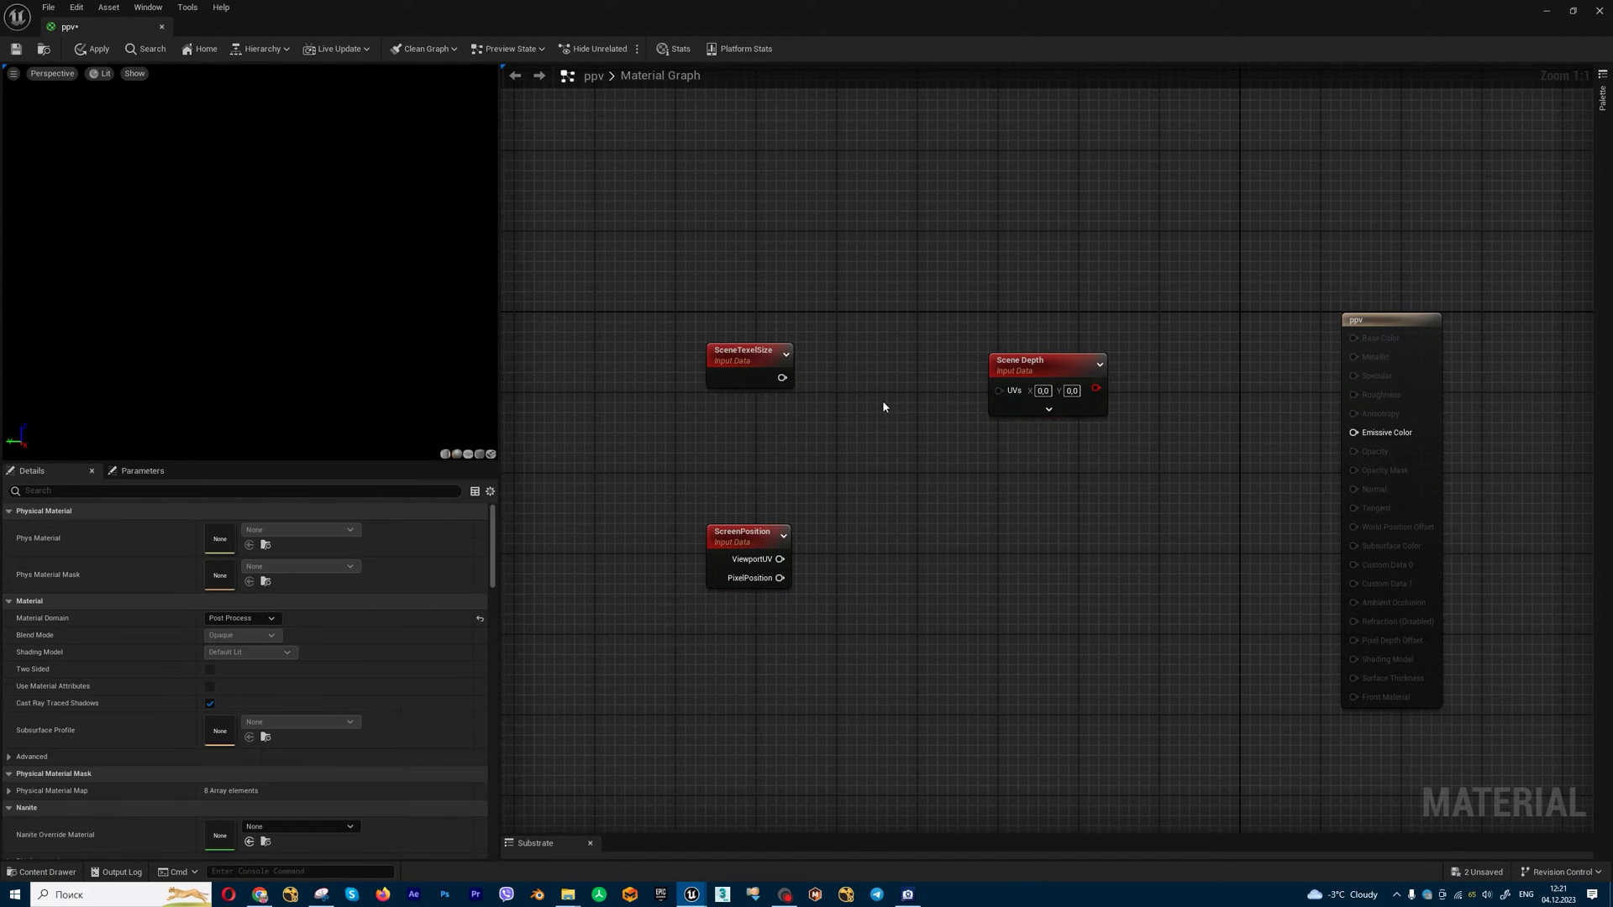
{"action": "key", "text": "m"}
{"action": "left_click", "coordinate": [885, 386]}
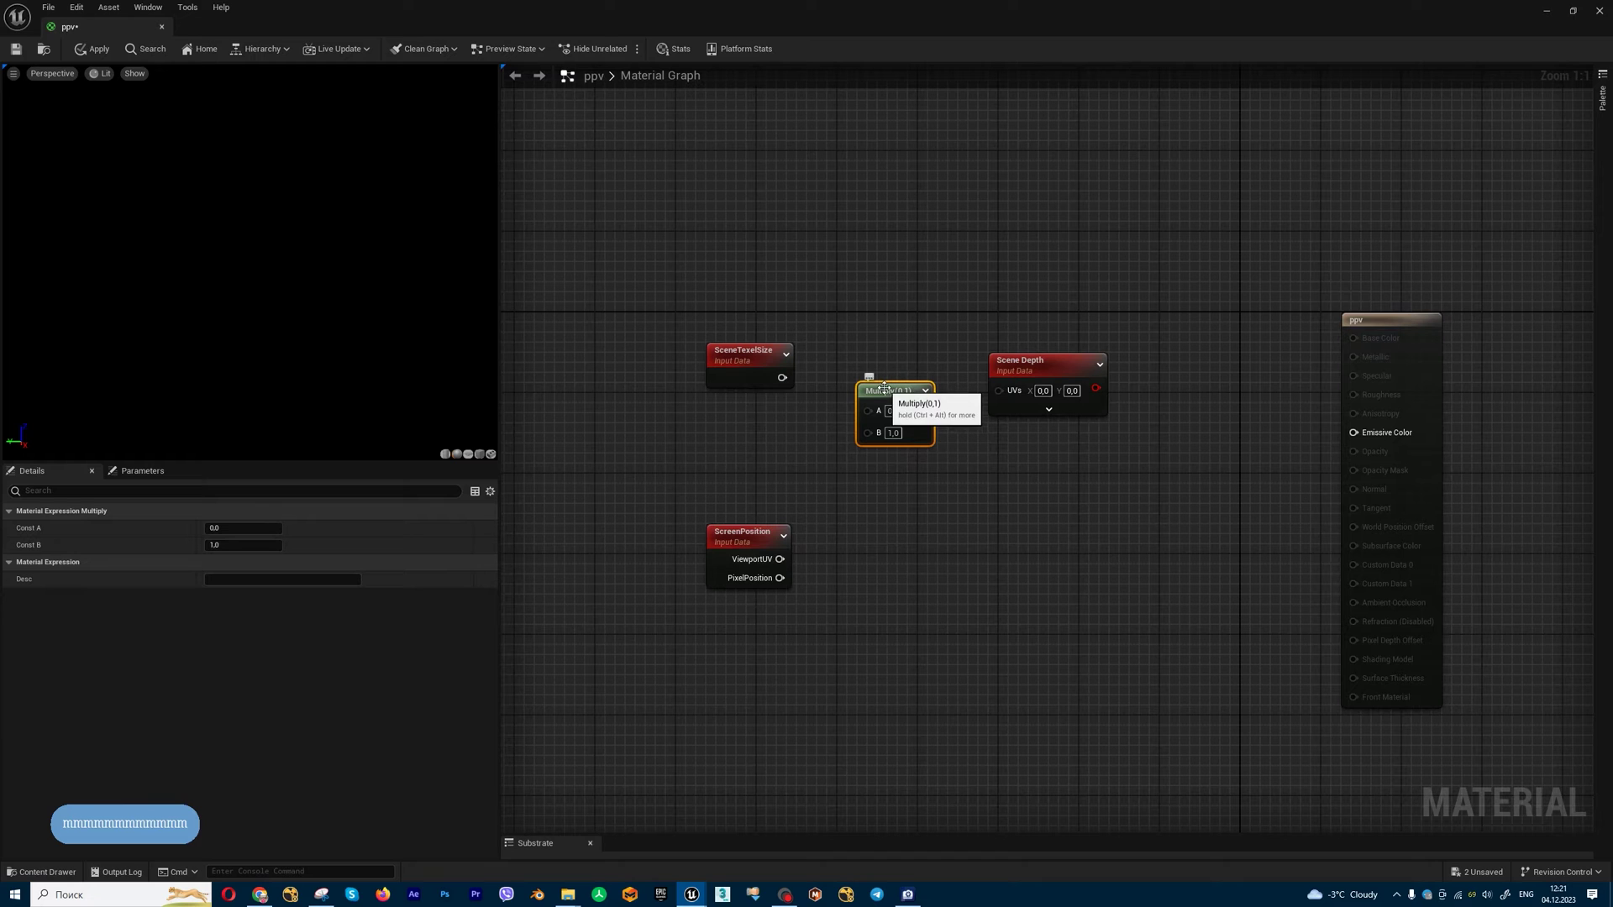
{"action": "mouse_move", "coordinate": [886, 392]}
{"action": "left_mouse_down"}
{"action": "mouse_move", "coordinate": [875, 371]}
{"action": "mouse_move", "coordinate": [836, 388]}
{"action": "mouse_move", "coordinate": [861, 391]}
{"action": "left_mouse_up"}
Add an Add node fed by the Multiply on A, outputting to Scene Depth's UVs.
{"action": "left_click_drag", "start_coordinate": [1061, 395], "coordinate": [1132, 405]}
{"action": "left_click", "coordinate": [994, 541]}
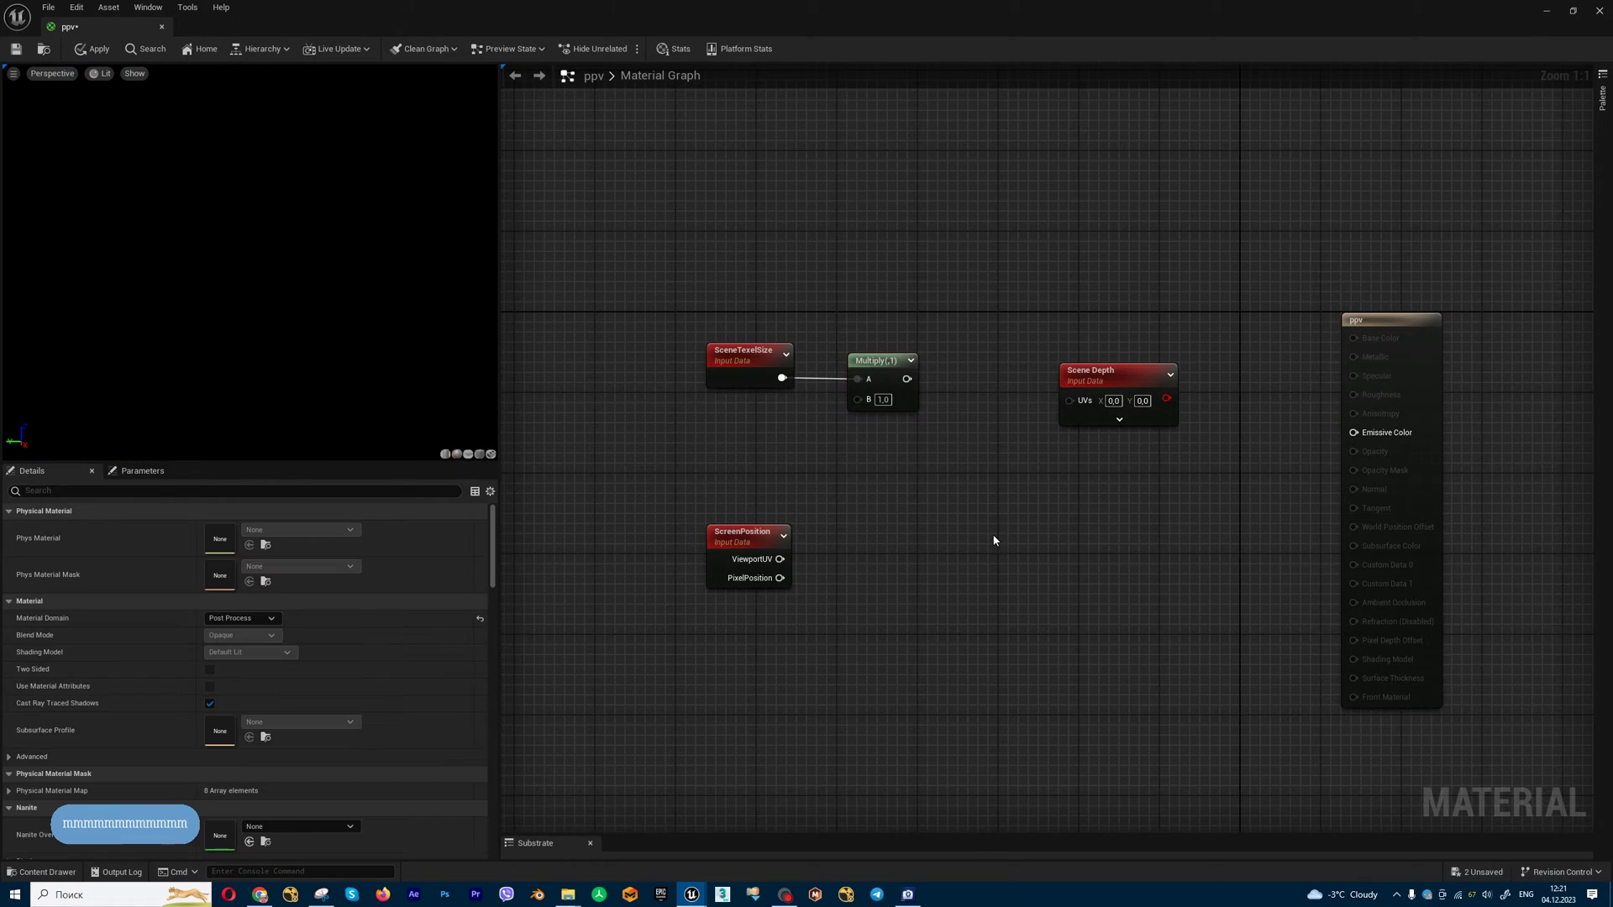
{"action": "left_click", "coordinate": [994, 499]}
{"action": "left_click_drag", "start_coordinate": [1001, 501], "coordinate": [1001, 461]}
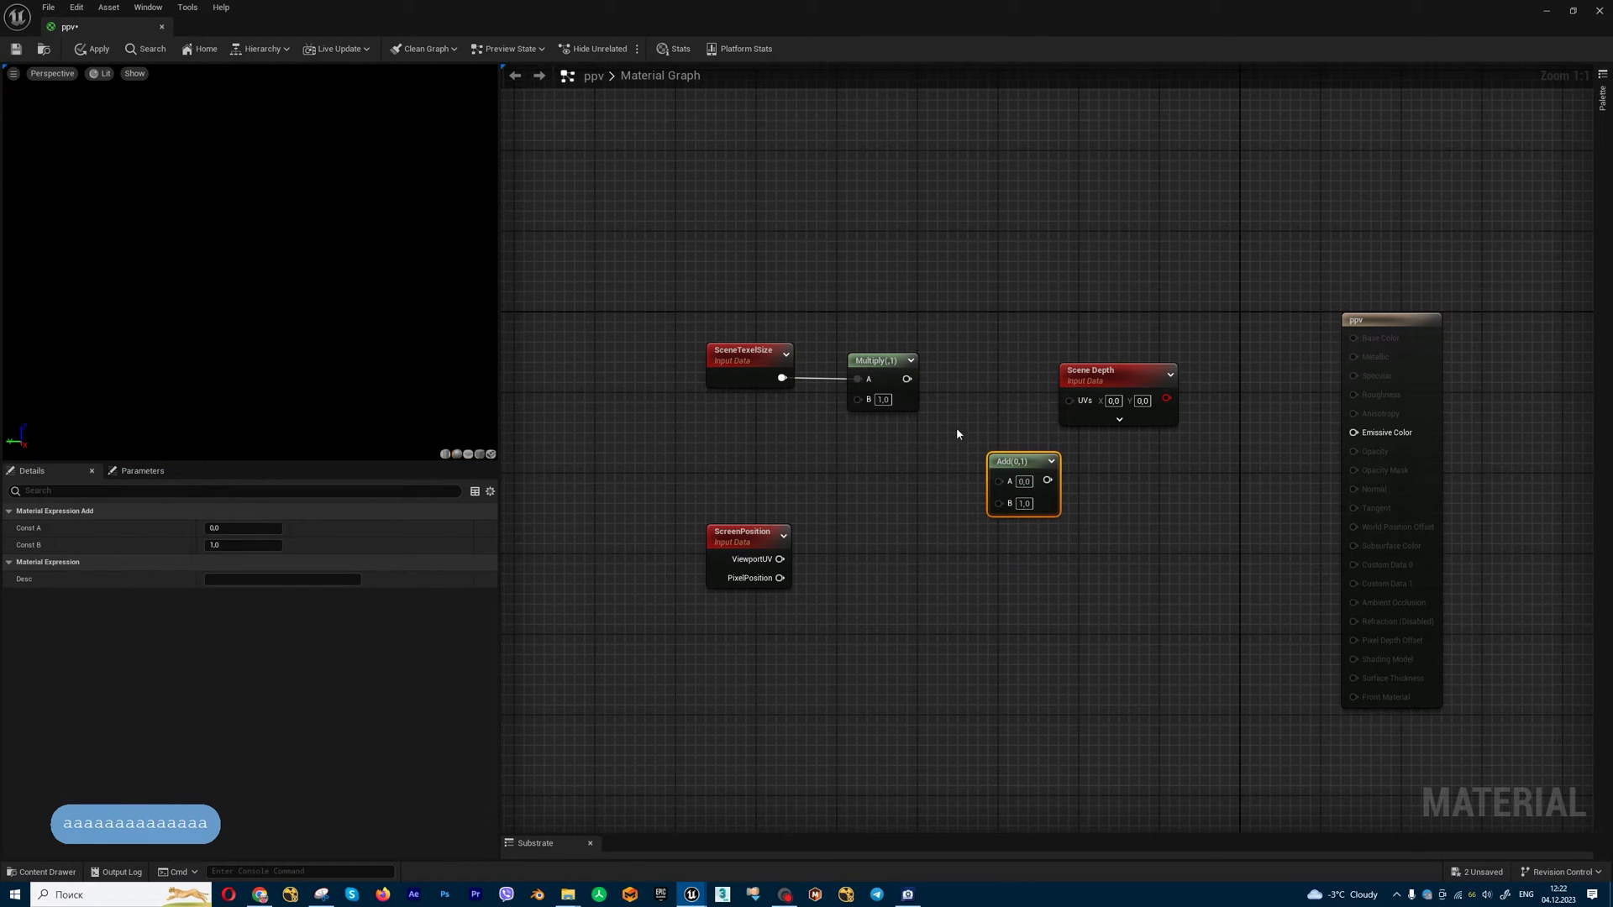
{"action": "mouse_move", "coordinate": [906, 379]}
{"action": "left_mouse_down"}
{"action": "mouse_move", "coordinate": [995, 464]}
{"action": "mouse_move", "coordinate": [907, 378]}
{"action": "left_mouse_up"}
{"action": "left_click", "coordinate": [1010, 485]}
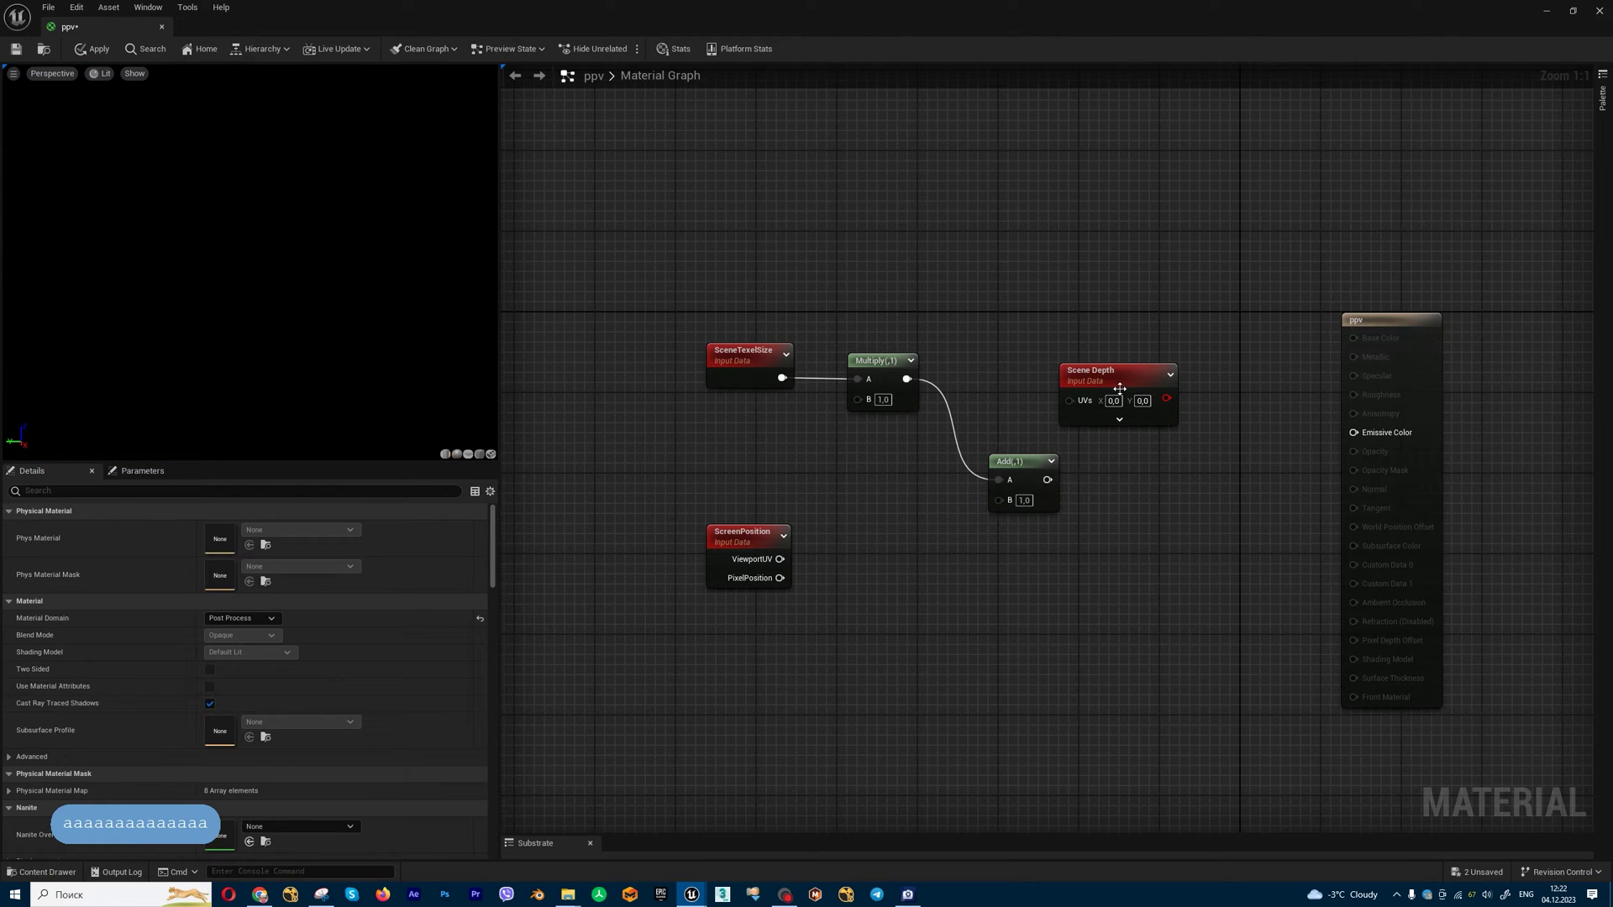
{"action": "left_click_drag", "start_coordinate": [1105, 375], "coordinate": [1156, 395]}
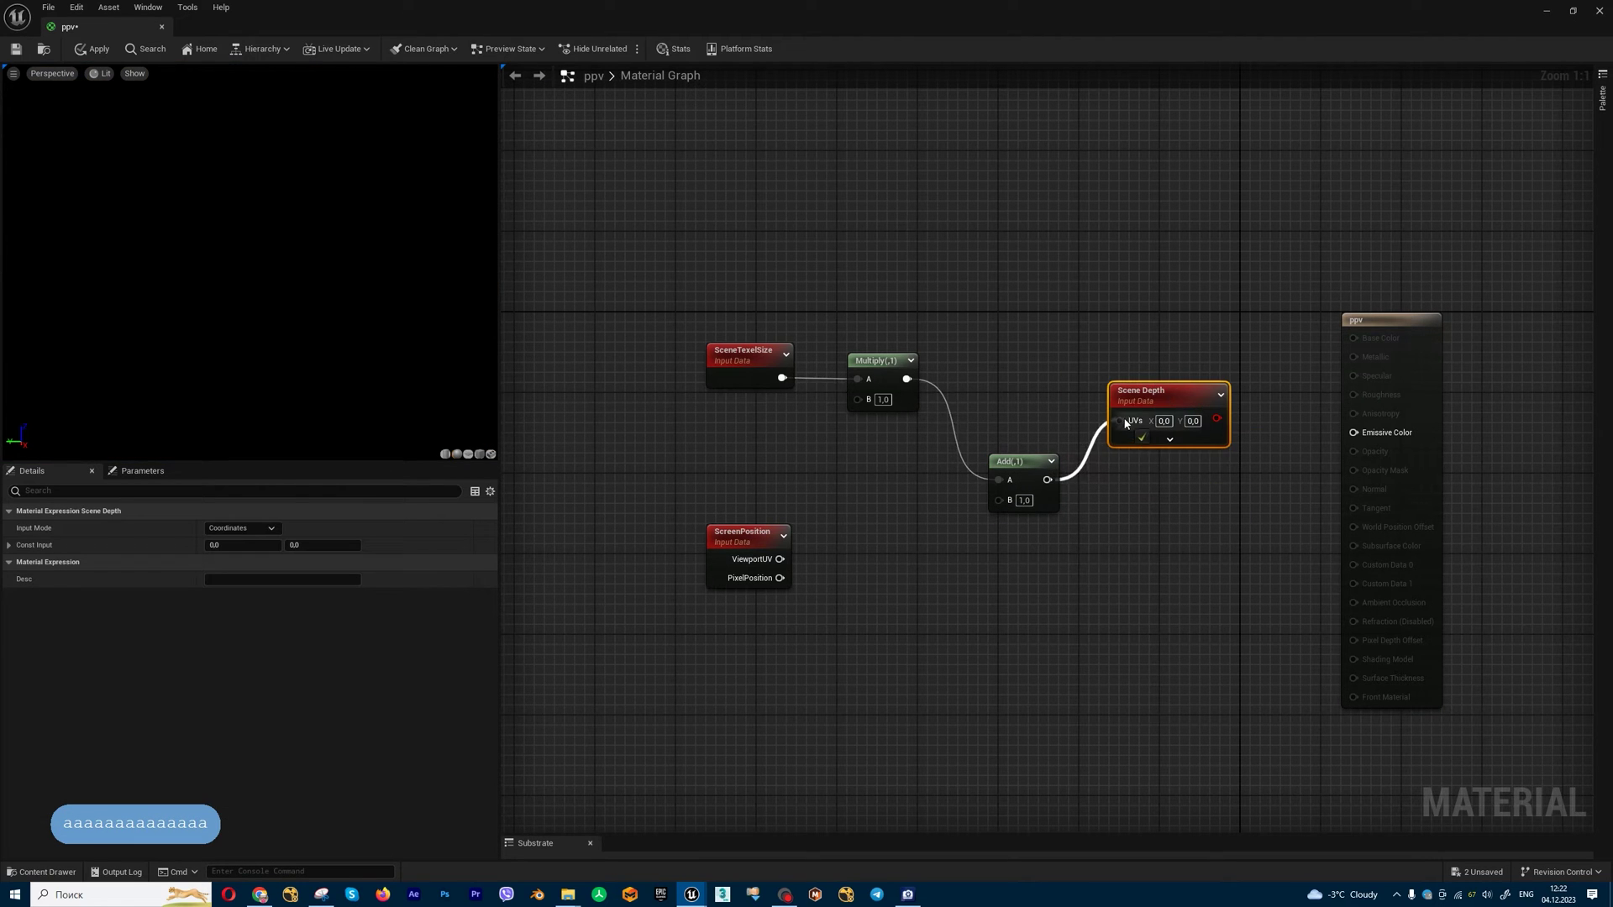
{"action": "mouse_move", "coordinate": [1047, 480]}
{"action": "left_mouse_down"}
{"action": "mouse_move", "coordinate": [1120, 421]}
{"action": "mouse_move", "coordinate": [1015, 421]}
{"action": "left_mouse_up"}
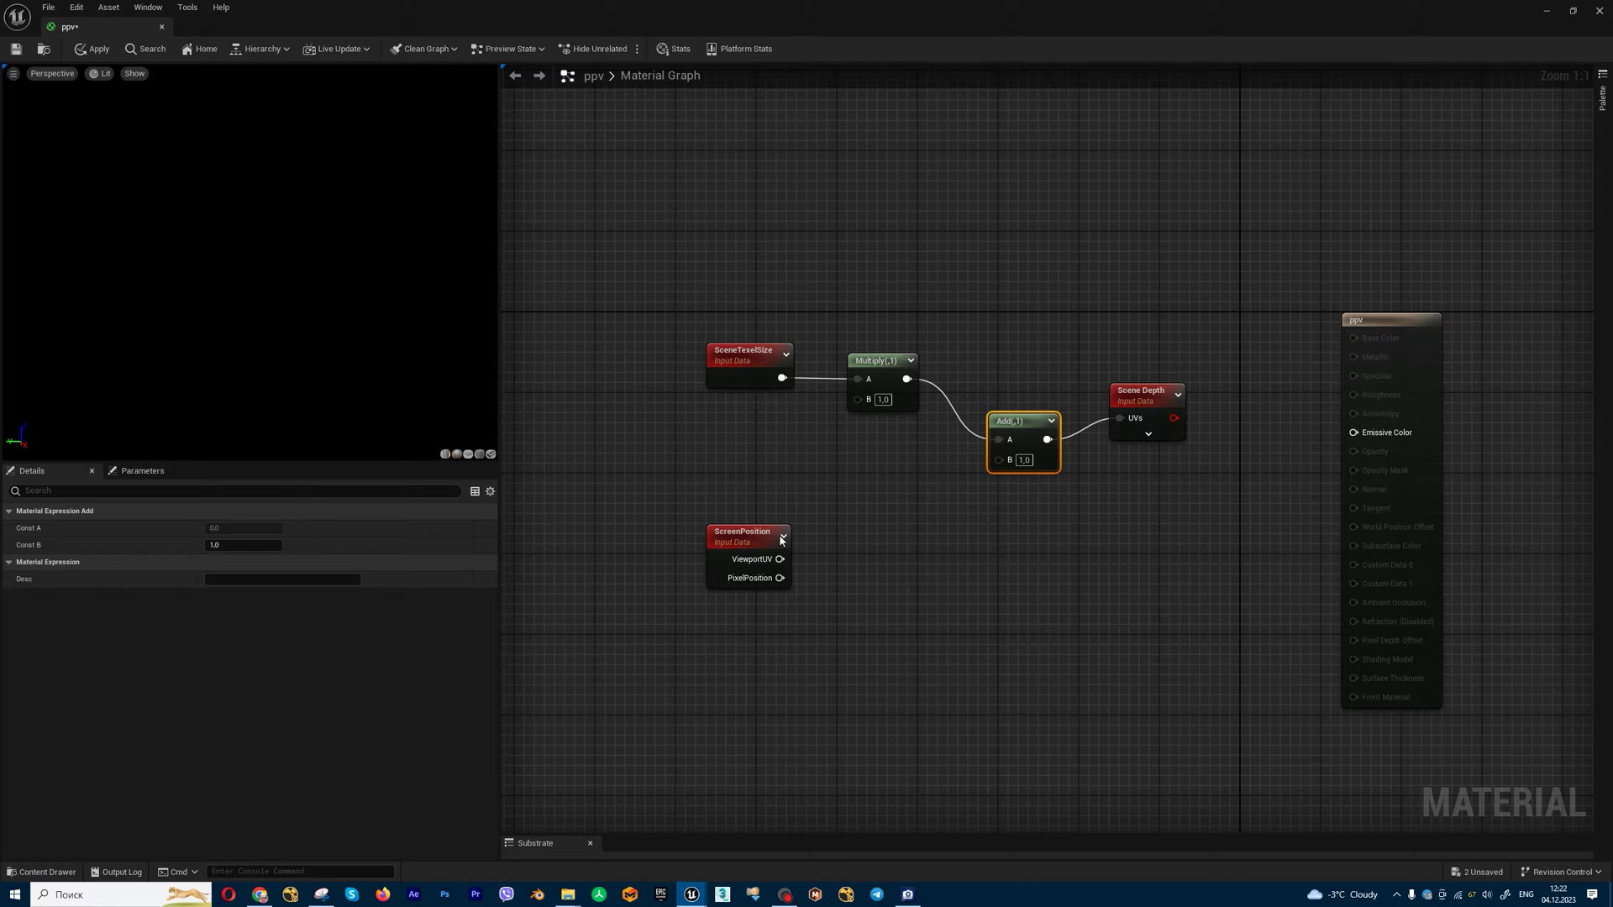
Route ScreenPosition's ViewportUV through an R G ComponentMask into the Add's B input.
{"action": "left_click_drag", "start_coordinate": [780, 541], "coordinate": [771, 551]}
{"action": "left_click", "coordinate": [880, 578]}
{"action": "key", "text": "Tab"}
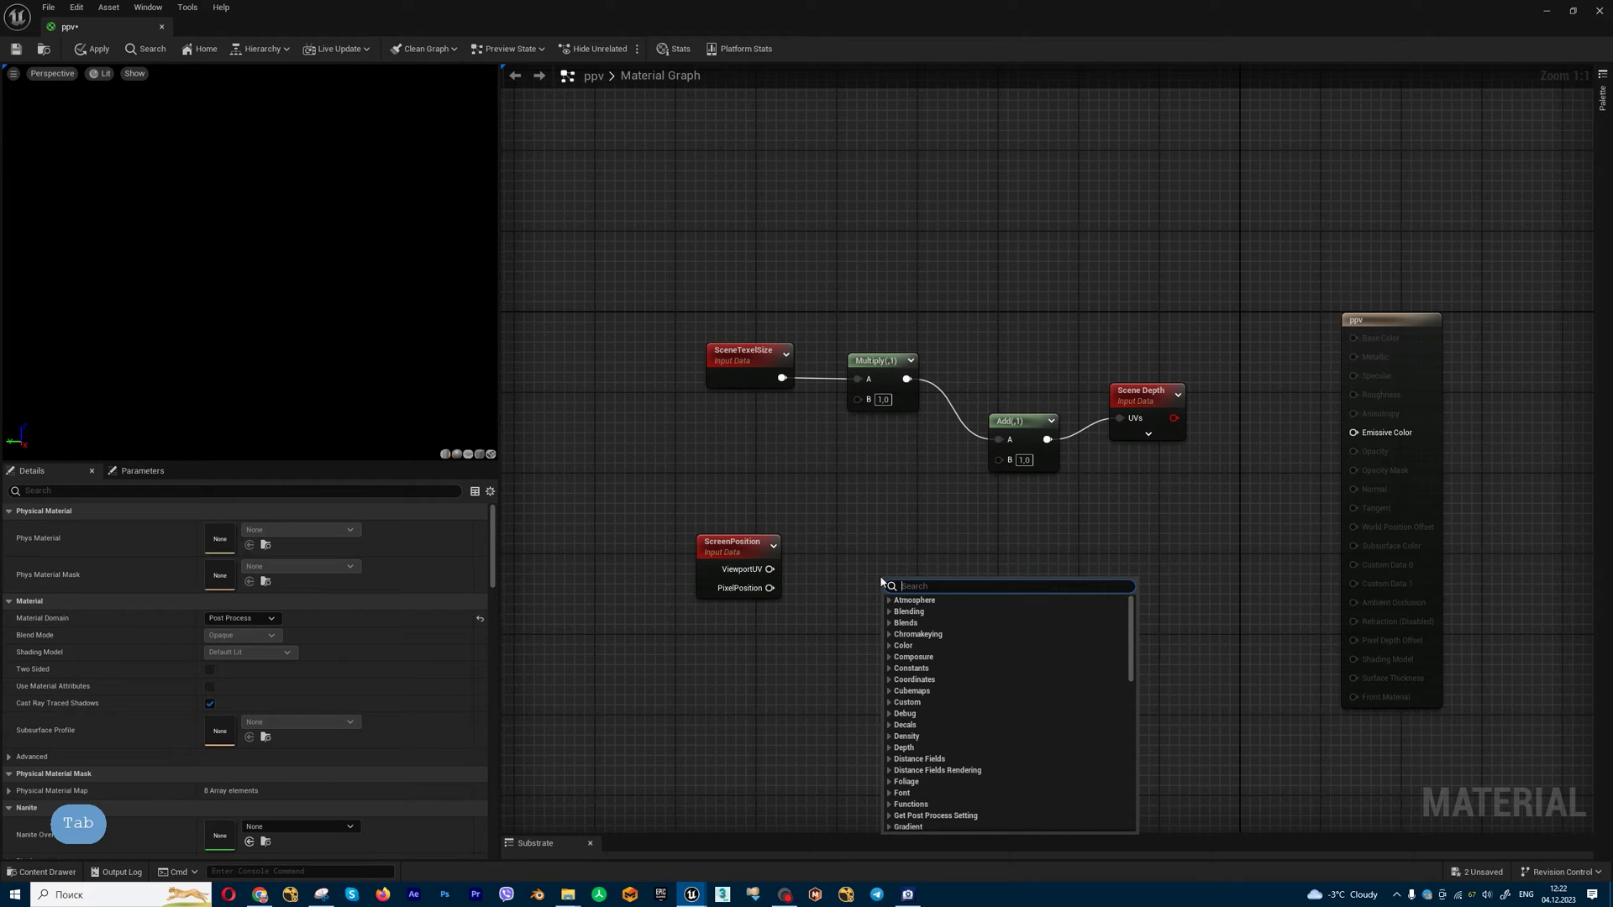
{"action": "type", "text": "mask"}
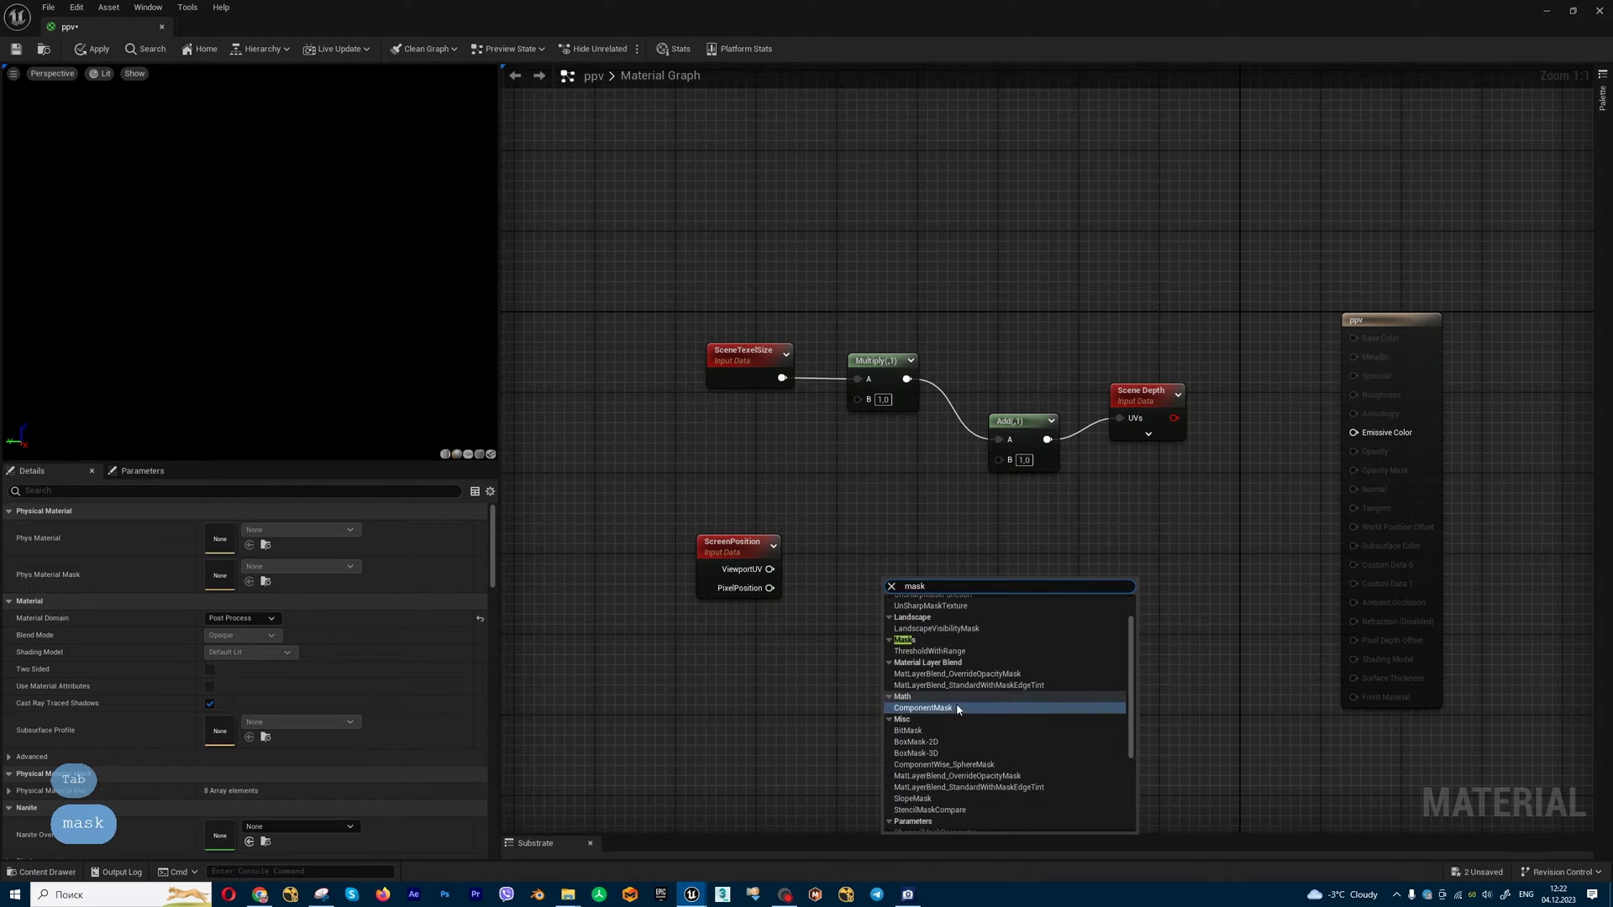
{"action": "left_click", "coordinate": [974, 710]}
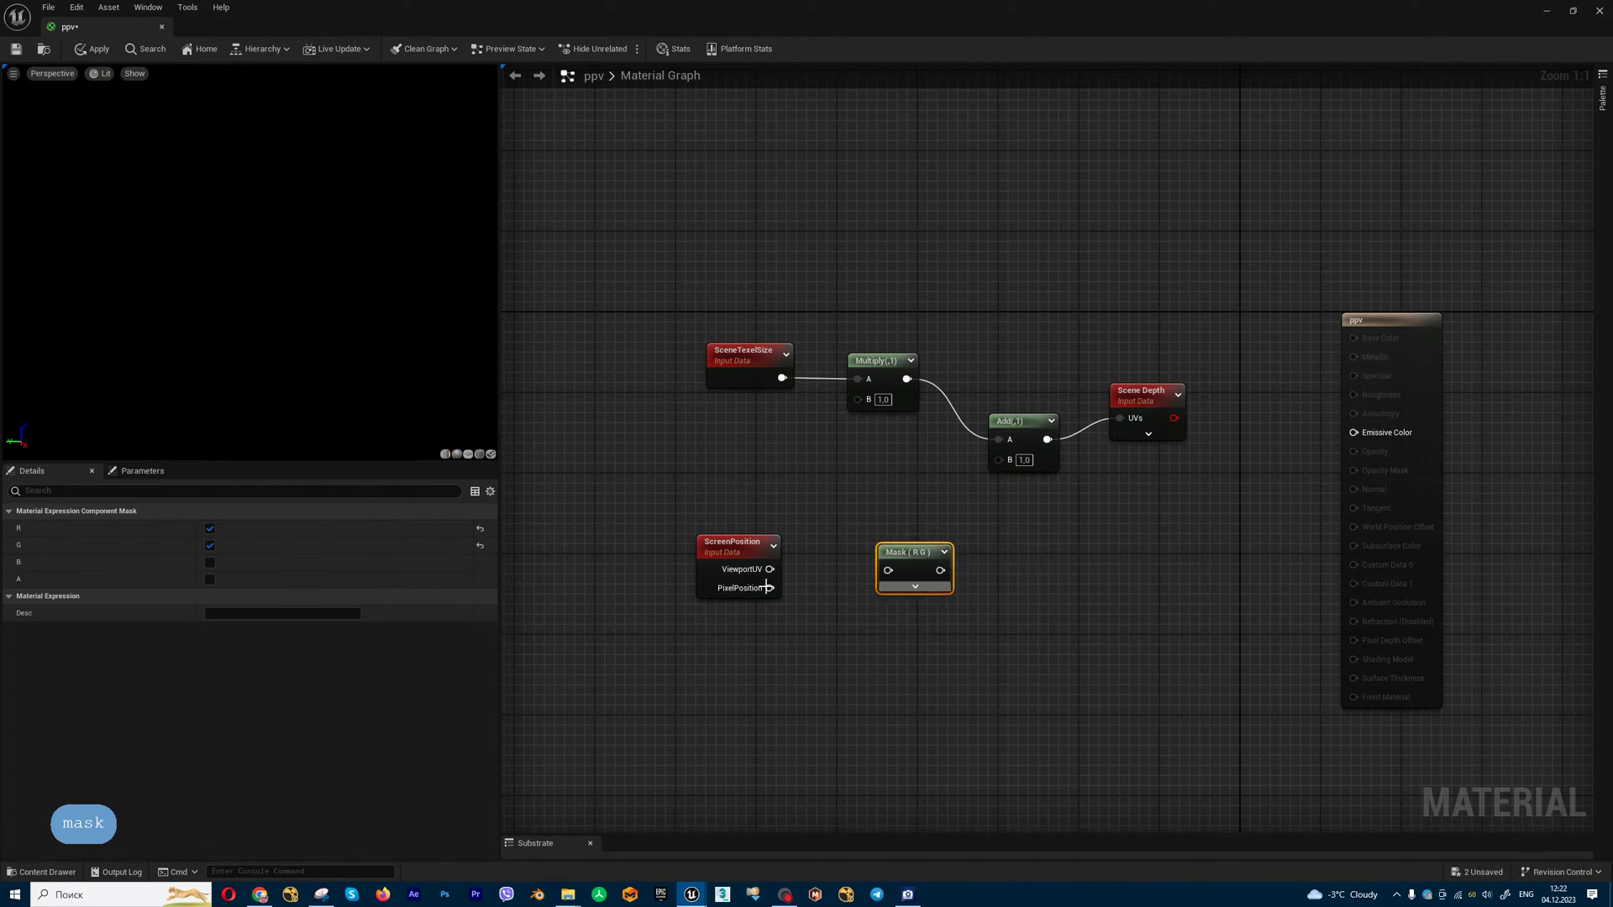
{"action": "left_click_drag", "start_coordinate": [770, 569], "coordinate": [888, 571]}
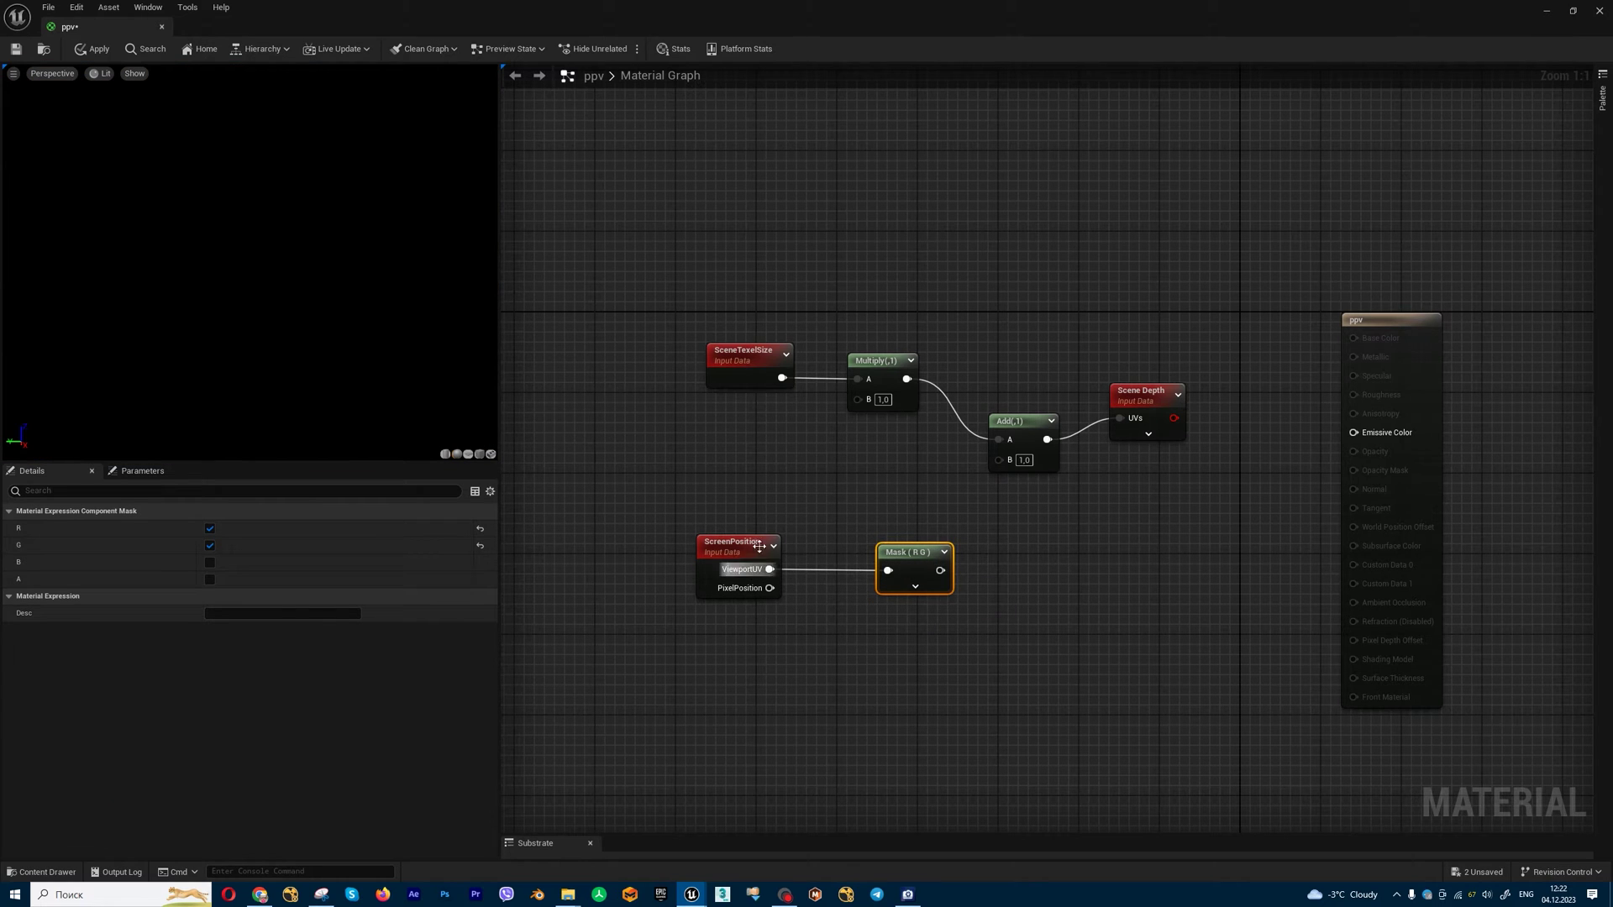
{"action": "left_click_drag", "start_coordinate": [940, 571], "coordinate": [999, 459]}
Tidy the layout of the mask, Scene Depth and ScreenPosition nodes.
{"action": "left_click_drag", "start_coordinate": [916, 546], "coordinate": [906, 546]}
{"action": "left_click_drag", "start_coordinate": [1143, 384], "coordinate": [1143, 404]}
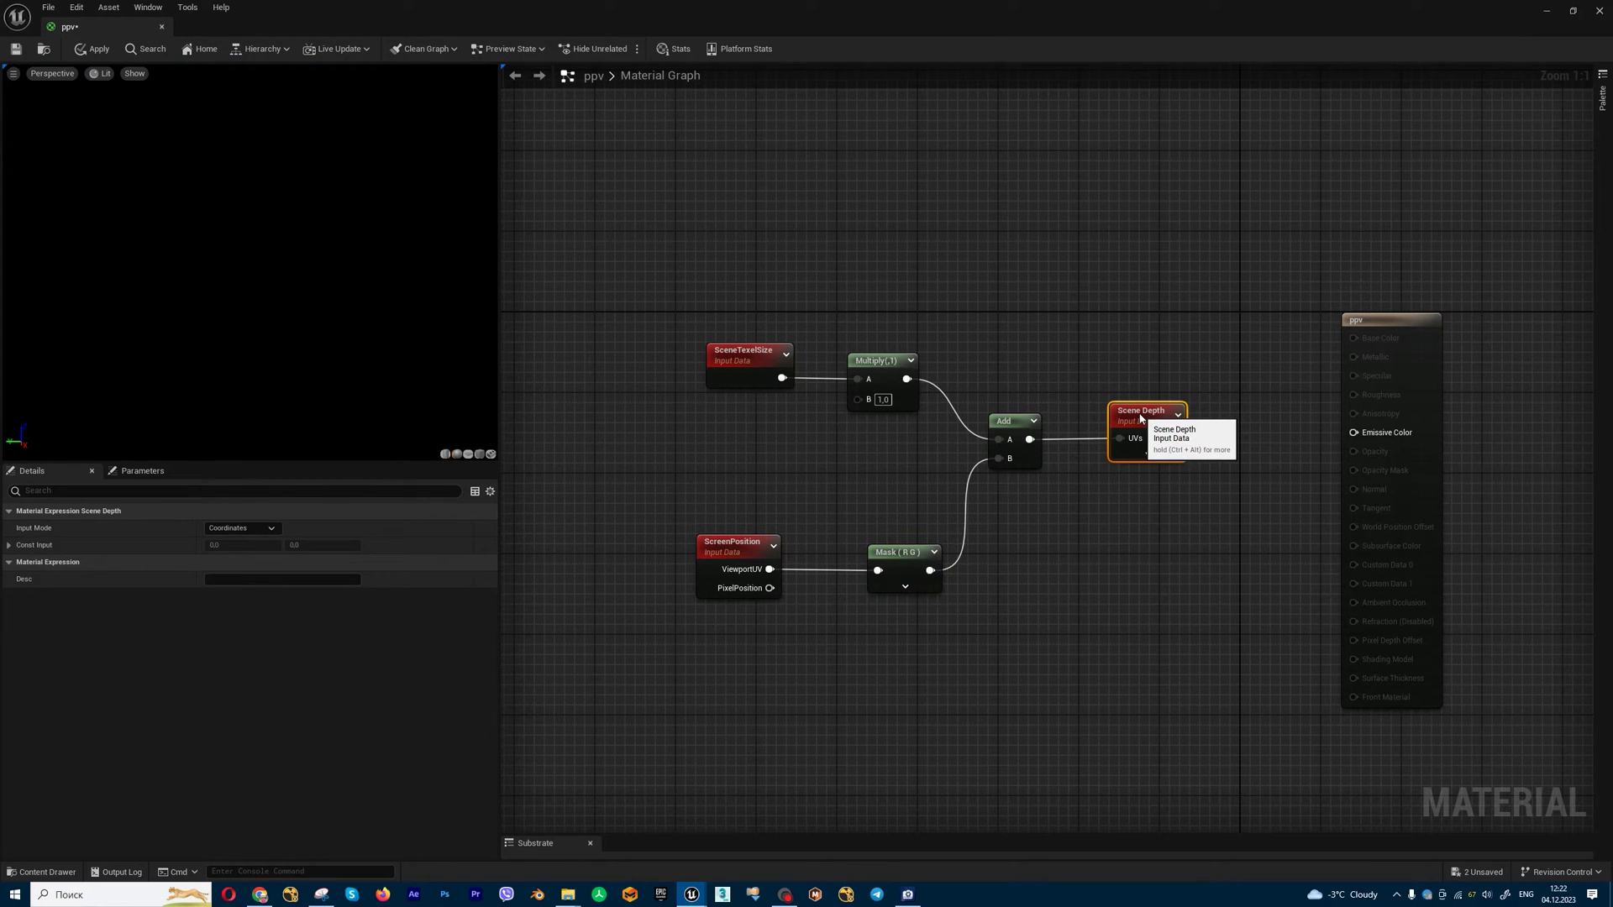
{"action": "left_click_drag", "start_coordinate": [871, 556], "coordinate": [871, 526]}
{"action": "left_click_drag", "start_coordinate": [732, 559], "coordinate": [732, 530]}
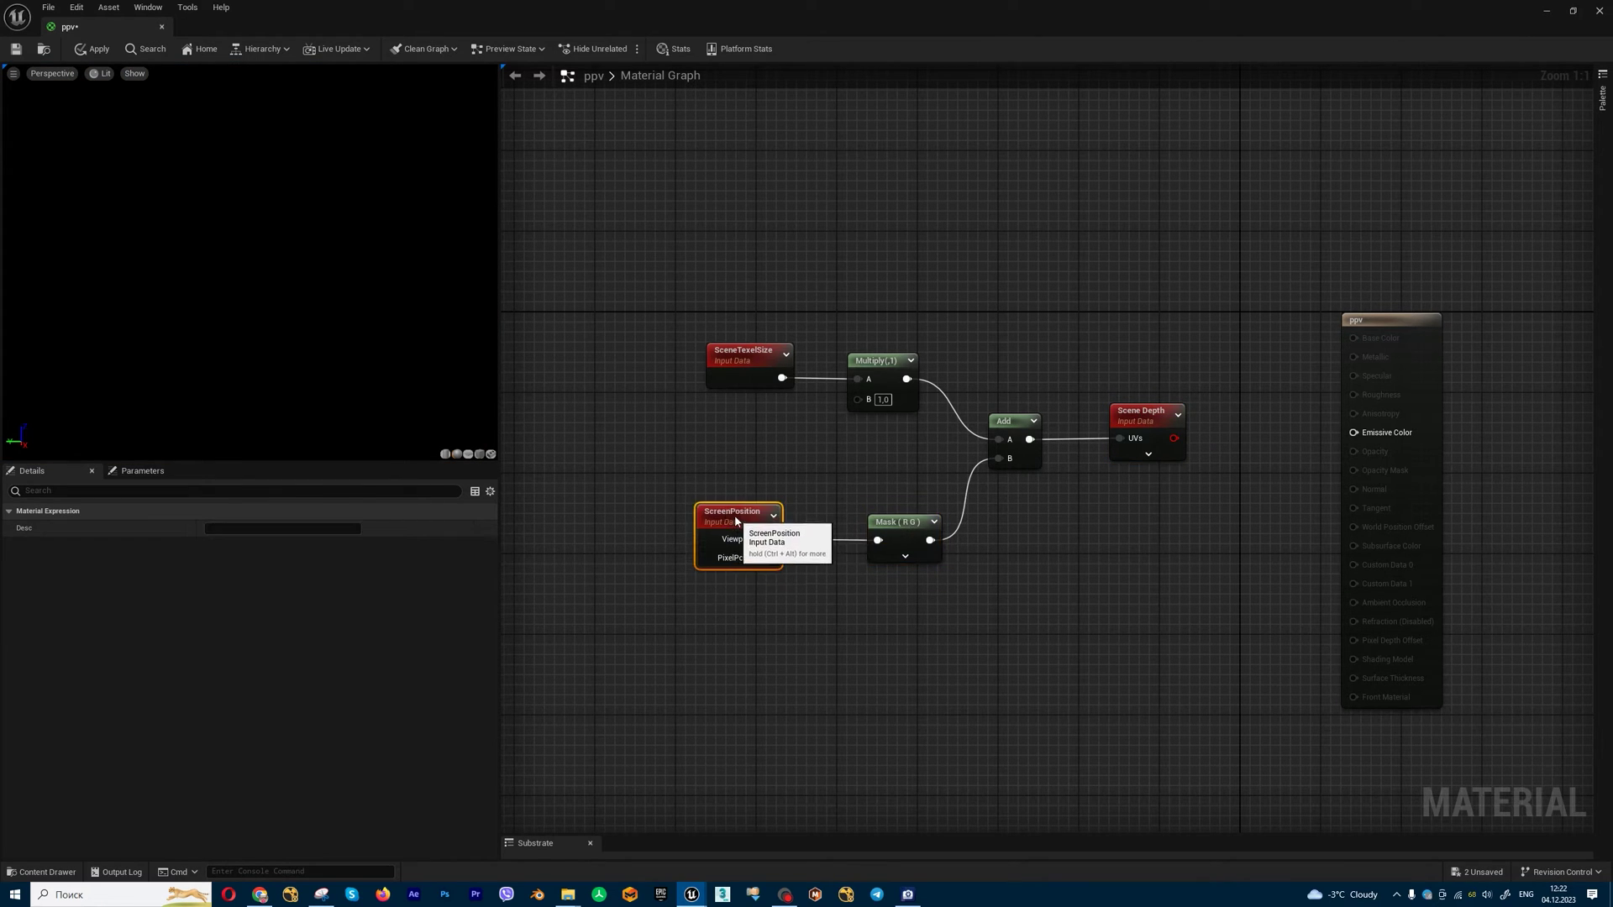
{"action": "scroll", "coordinate": [1111, 486], "scroll_direction": "down", "scroll_amount": 3}
Copy the depth-sampling node group and paste three copies stacked below it.
{"action": "left_click_drag", "start_coordinate": [1264, 387], "coordinate": [1306, 387]}
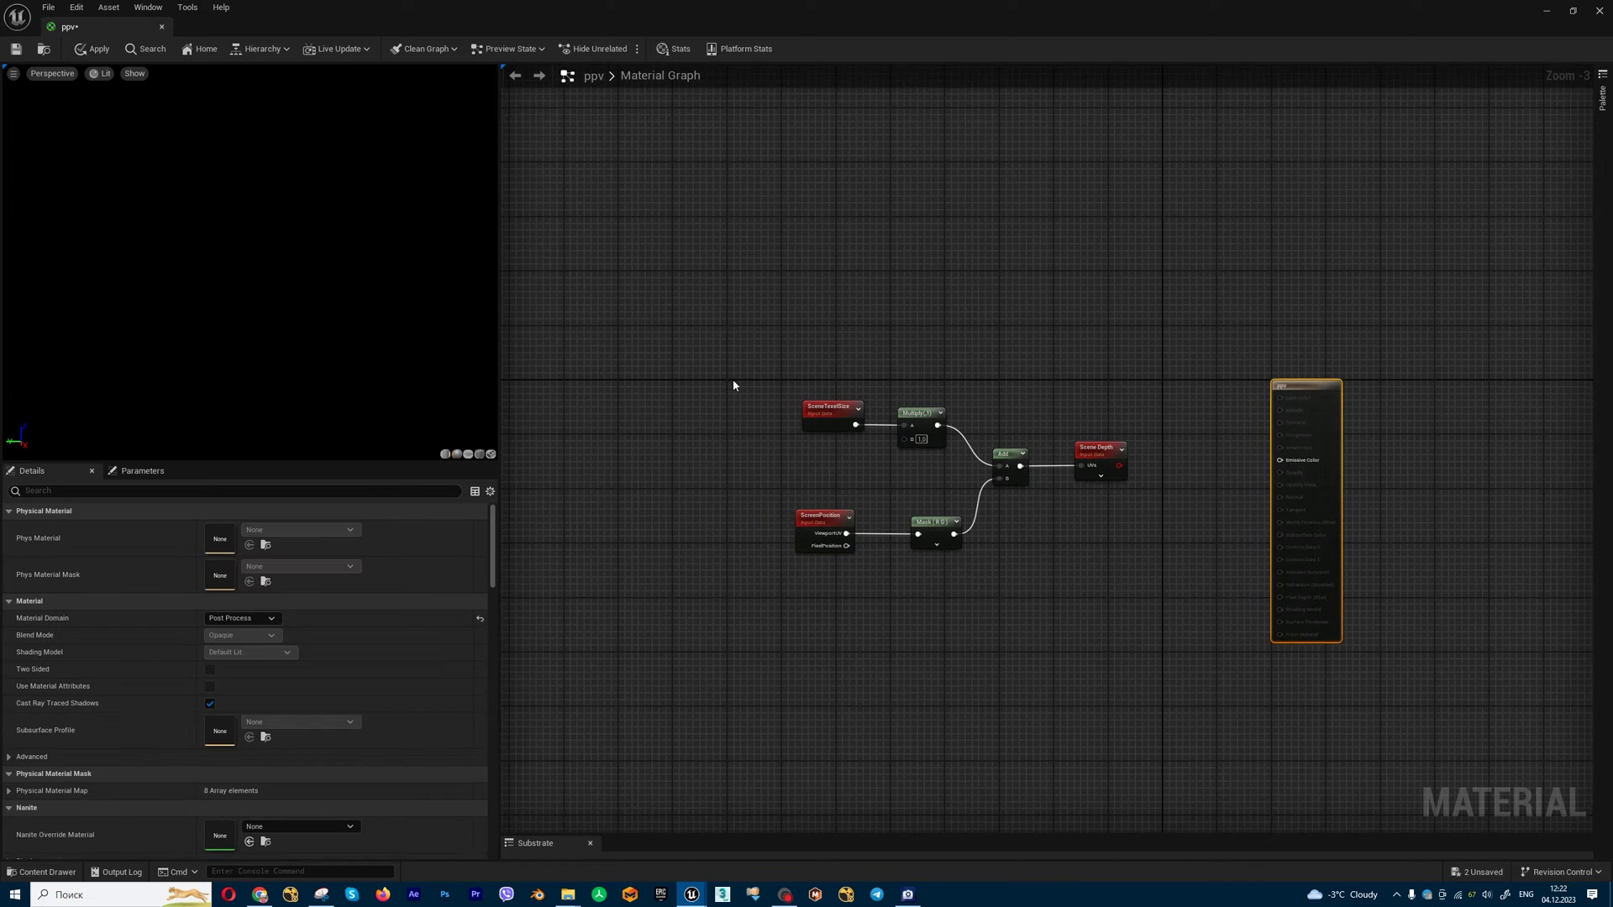
{"action": "left_click_drag", "start_coordinate": [715, 374], "coordinate": [1227, 611]}
{"action": "key", "text": "ctrl+c"}
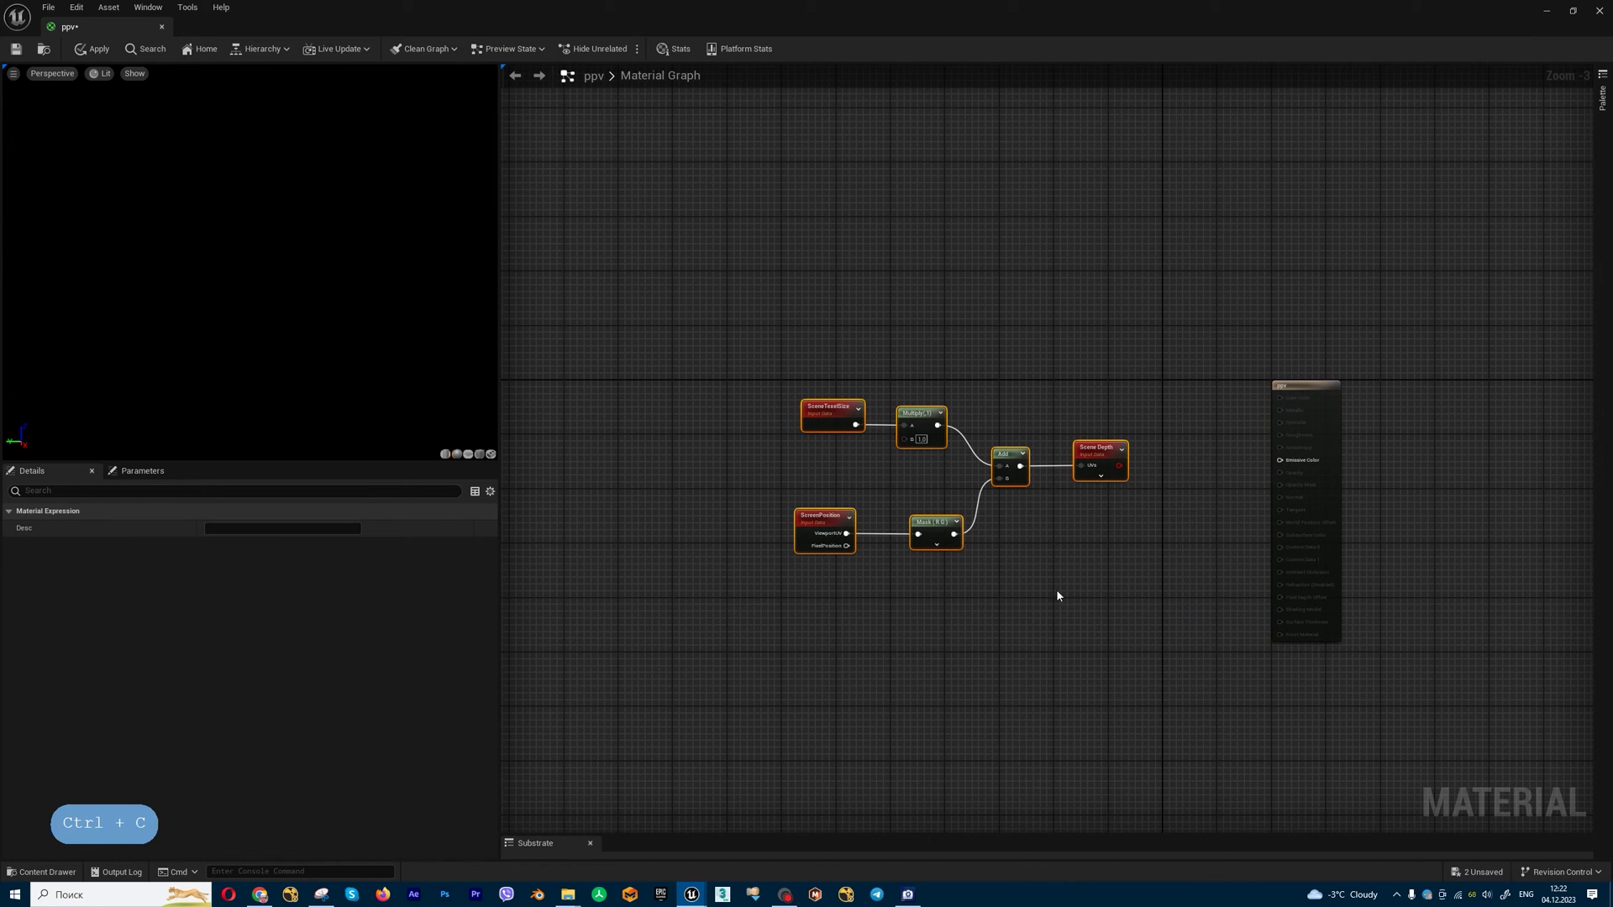
{"action": "key", "text": "ctrl+v"}
{"action": "left_click_drag", "start_coordinate": [964, 711], "coordinate": [952, 666]}
{"action": "right_click_drag", "start_coordinate": [1095, 667], "coordinate": [1099, 488]}
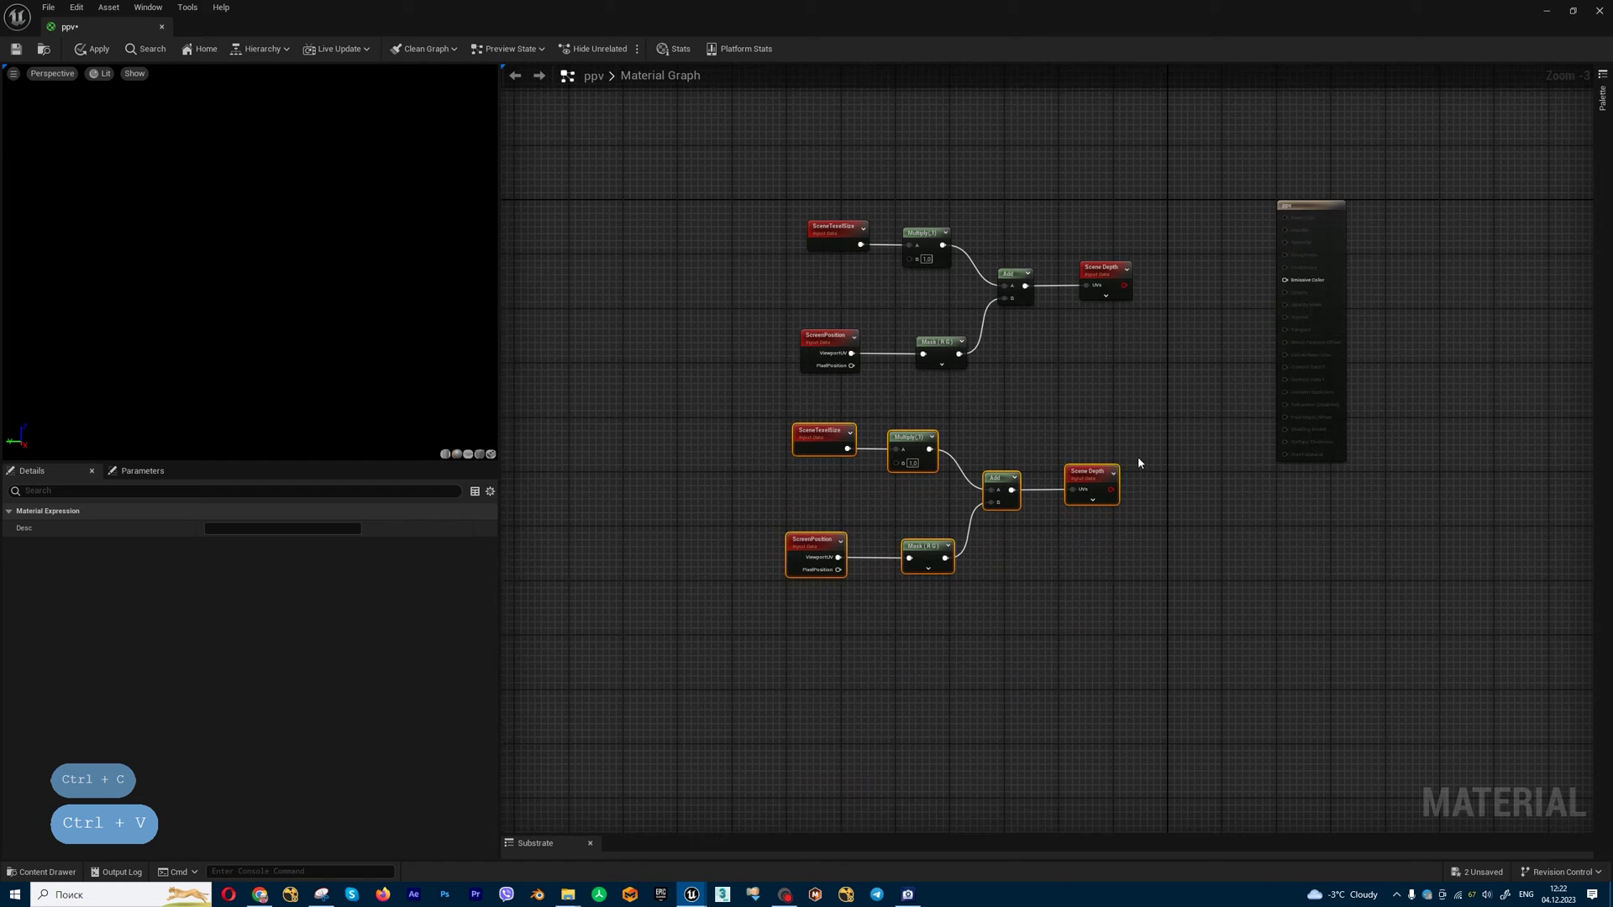
{"action": "key", "text": "ctrl+v"}
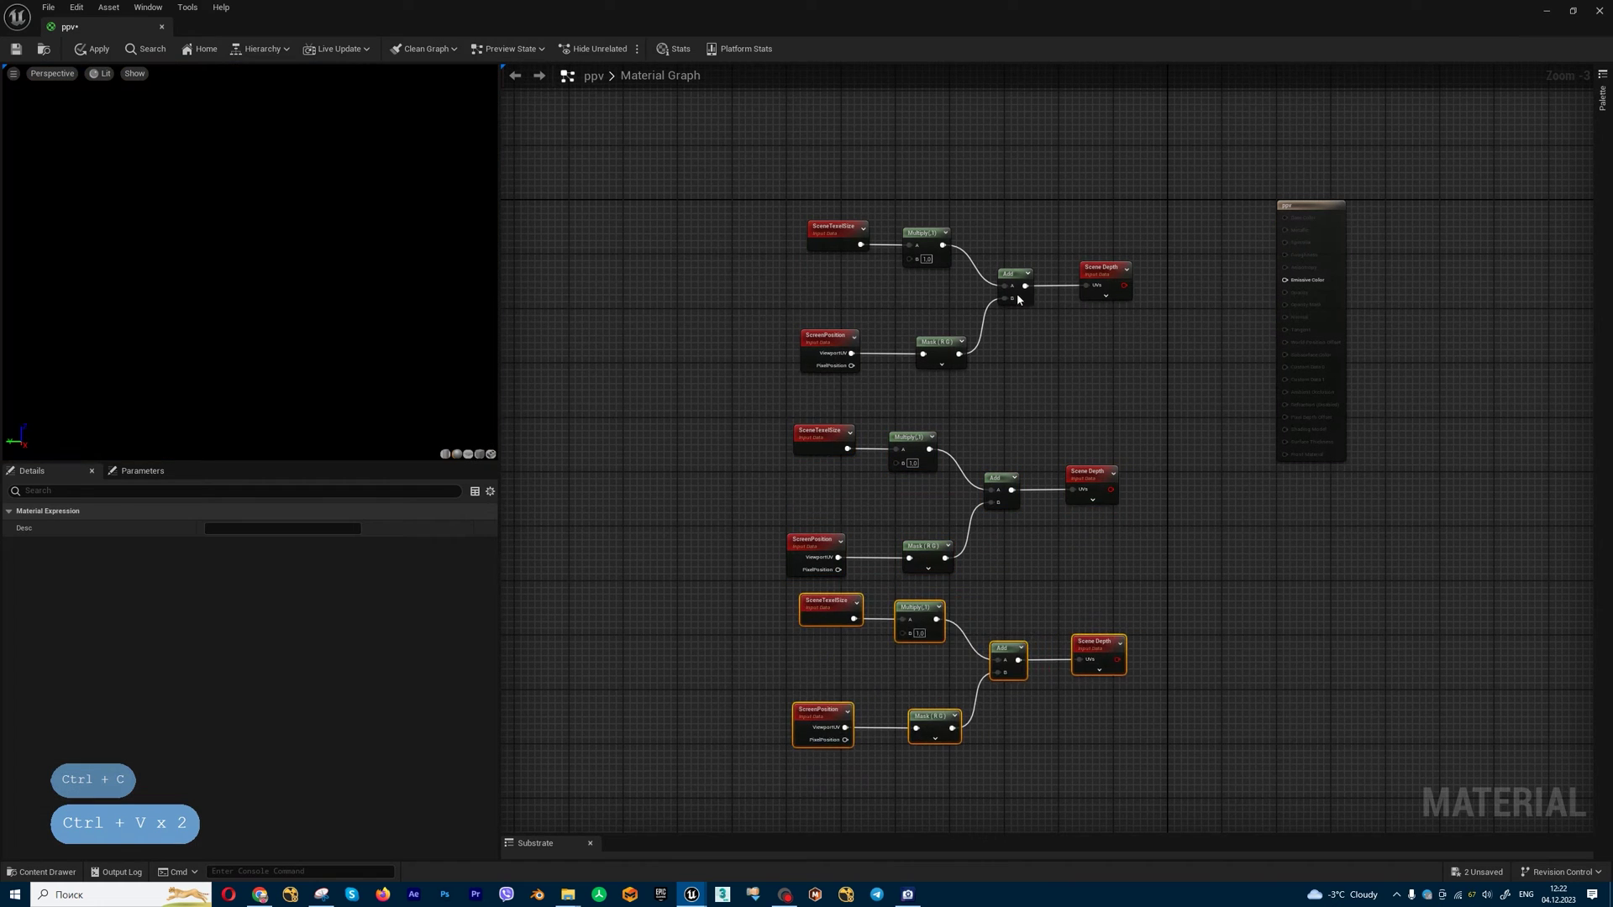
{"action": "right_click_drag", "start_coordinate": [1025, 225], "coordinate": [1008, 421]}
{"action": "key", "text": "ctrl+v"}
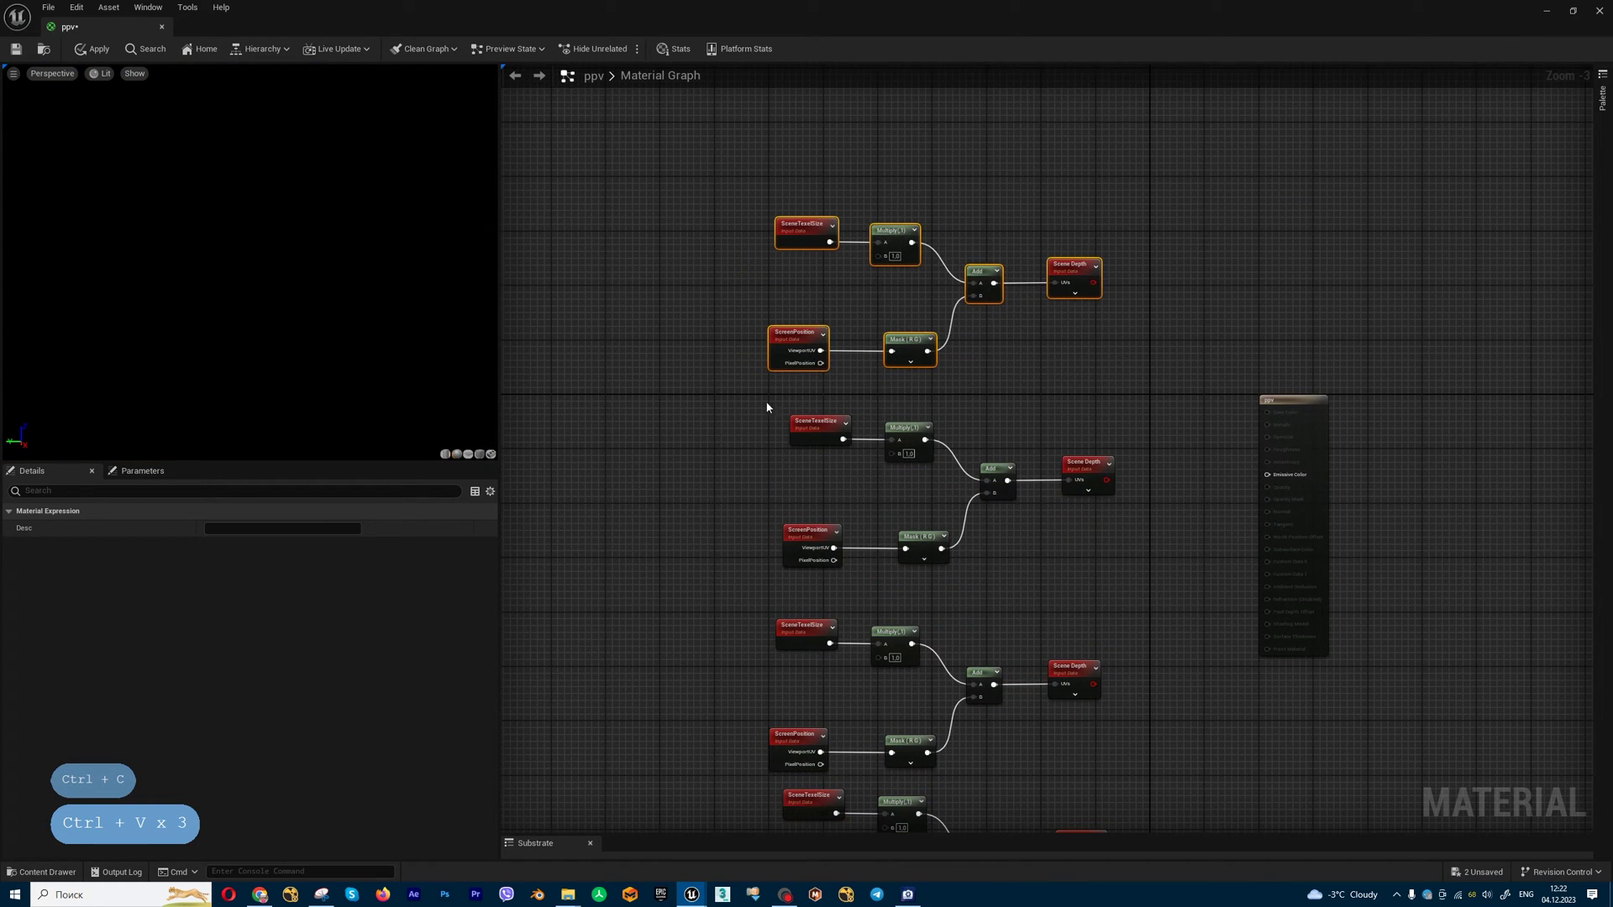
{"action": "left_click_drag", "start_coordinate": [892, 232], "coordinate": [906, 232]}
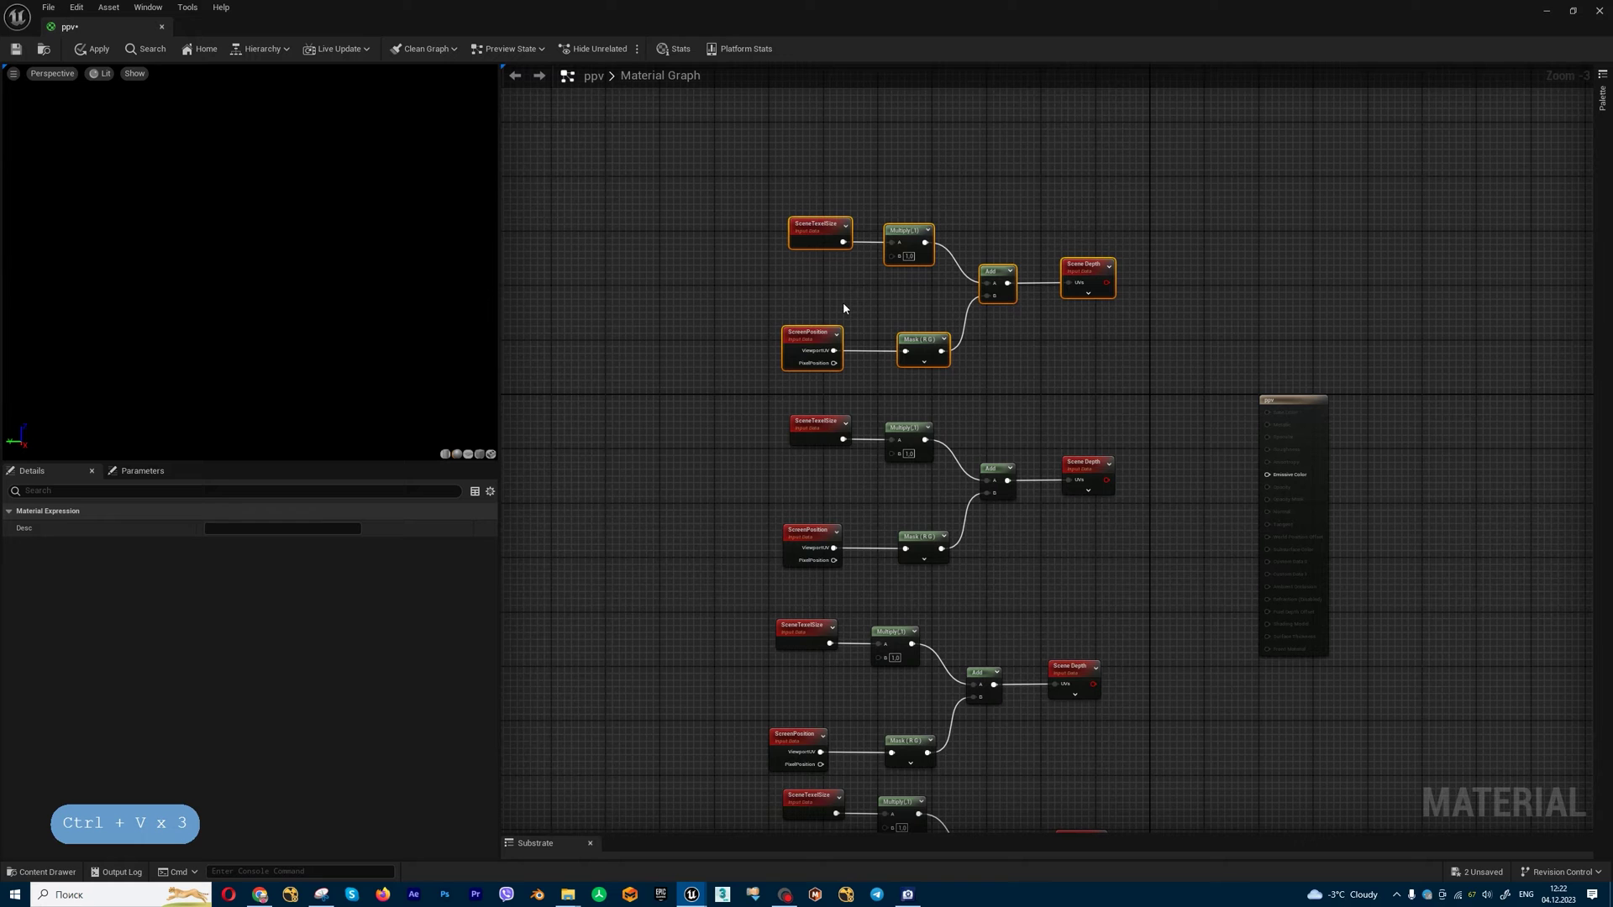
{"action": "right_click_drag", "start_coordinate": [843, 301], "coordinate": [958, 266]}
Add a BlurSampleOffsets function node to the left of the groups.
{"action": "key", "text": "Tab"}
{"action": "type", "text": "blur"}
{"action": "left_click", "coordinate": [752, 528]}
{"action": "scroll", "coordinate": [752, 500], "scroll_direction": "up", "scroll_amount": 3}
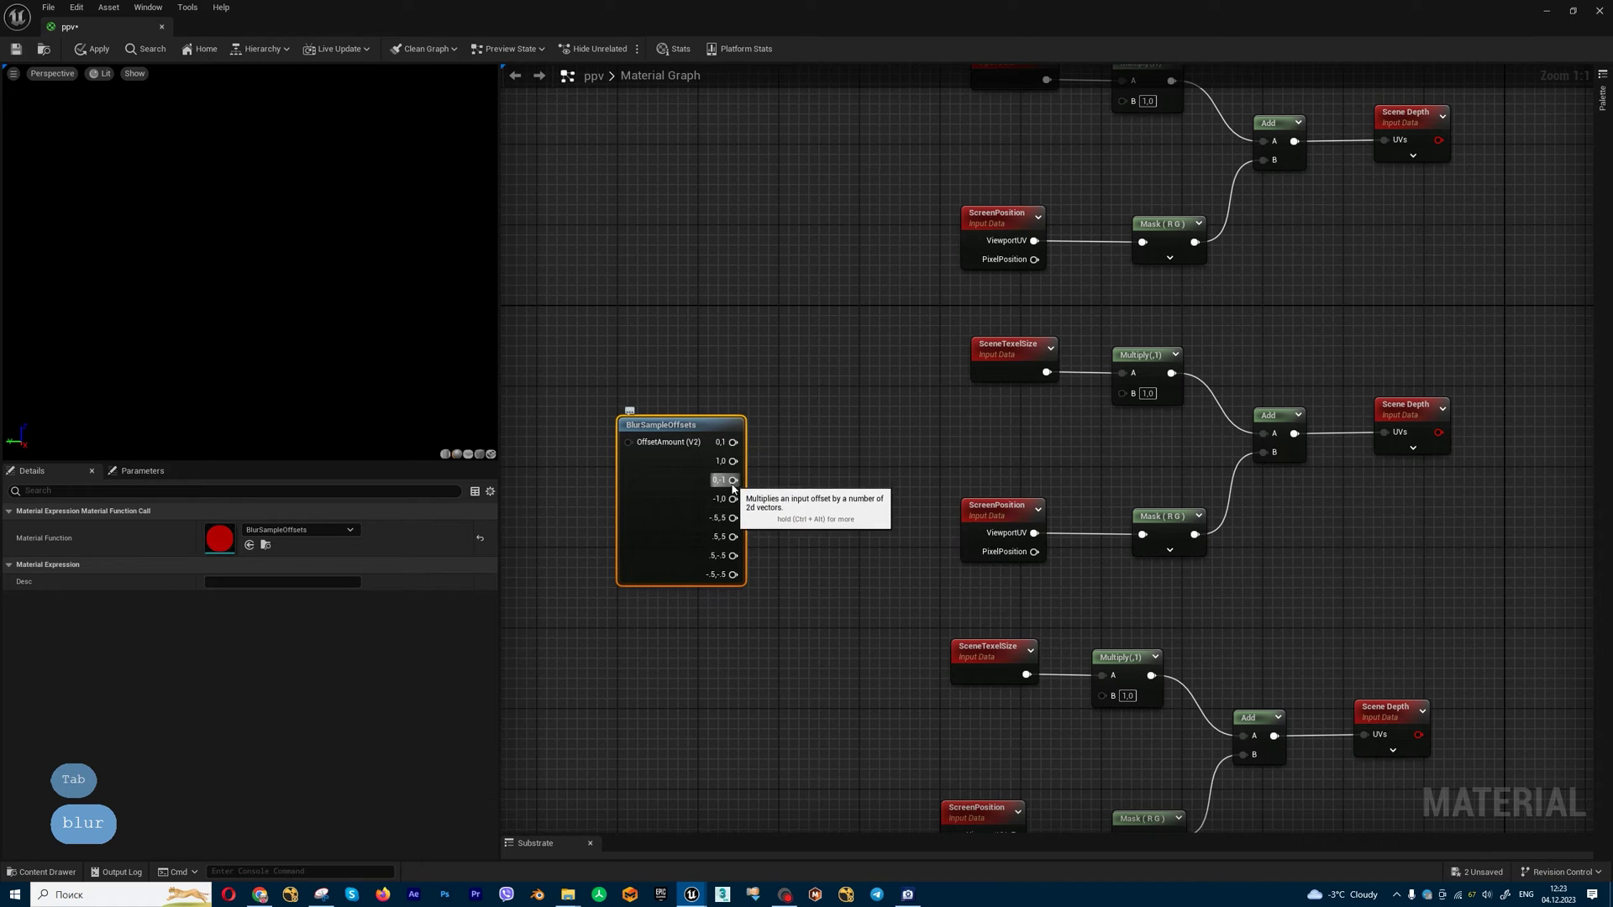
{"action": "mouse_move", "coordinate": [733, 499]}
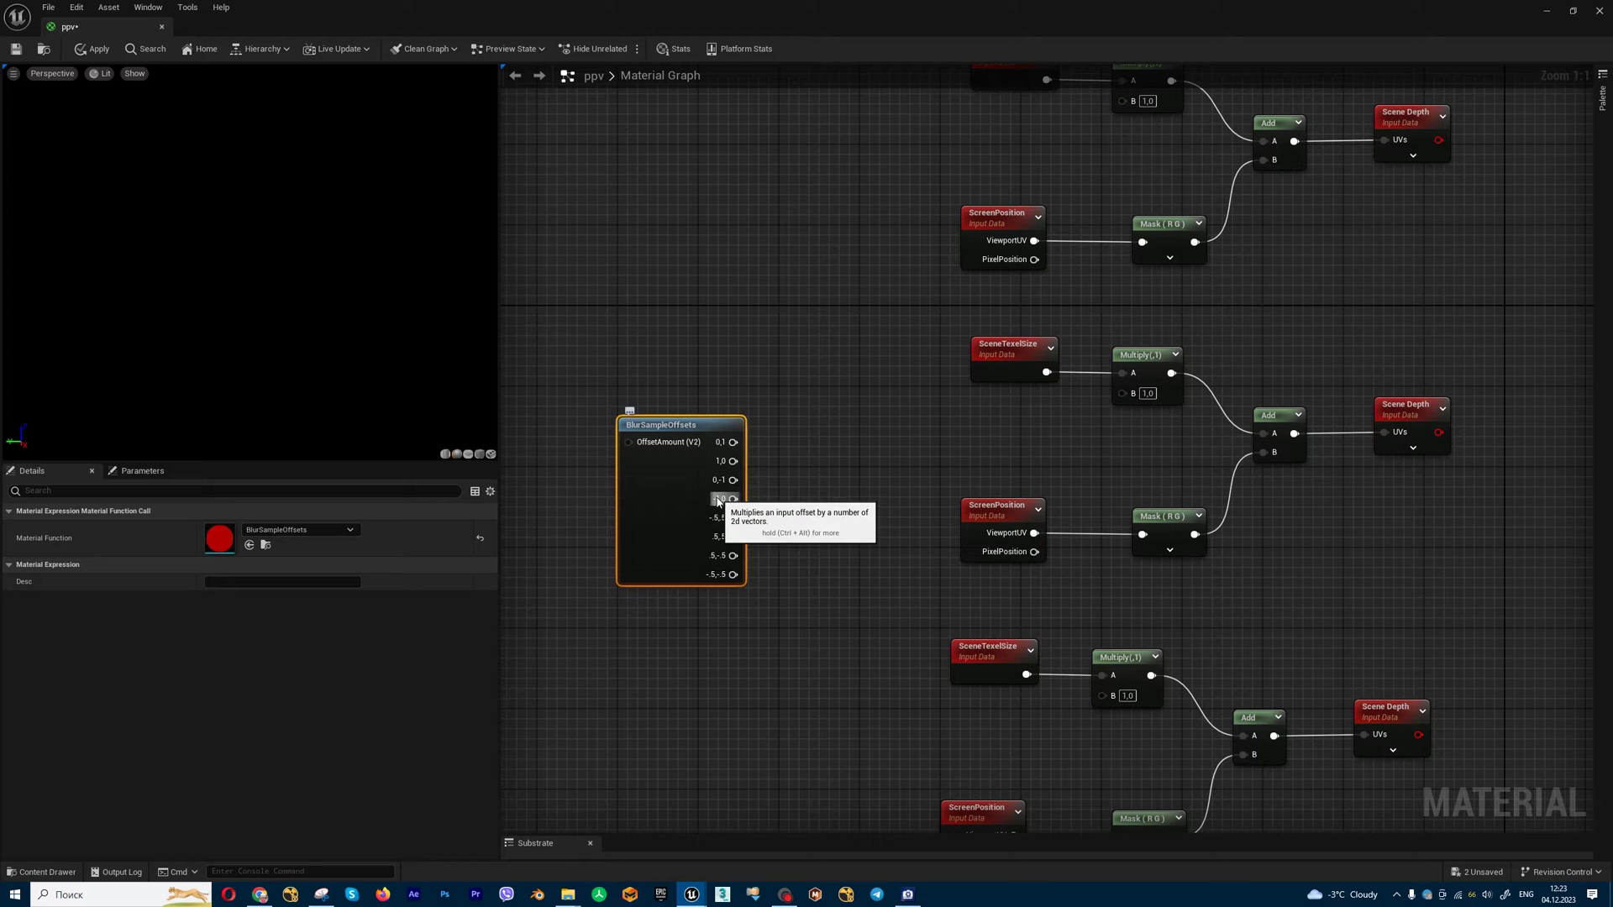
Wire BlurSampleOffsets outputs 0,1; 1,0; 0,-1; -1,0 into the four Multiply B pins.
{"action": "scroll", "coordinate": [835, 471], "scroll_direction": "down", "scroll_amount": 1}
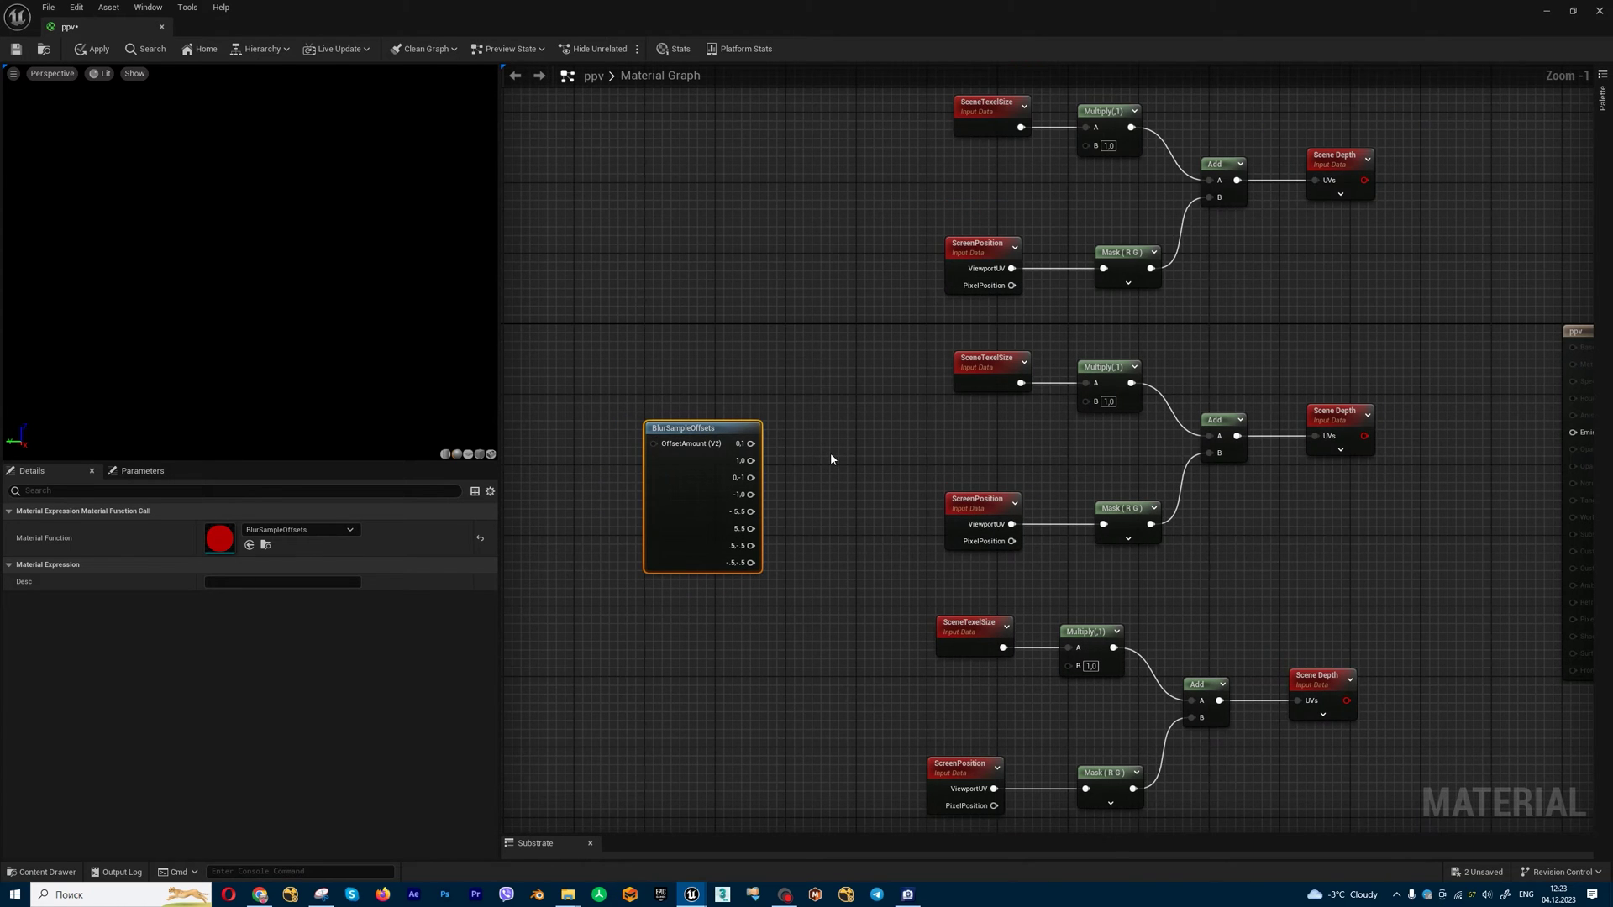
{"action": "right_click_drag", "start_coordinate": [840, 451], "coordinate": [801, 465]}
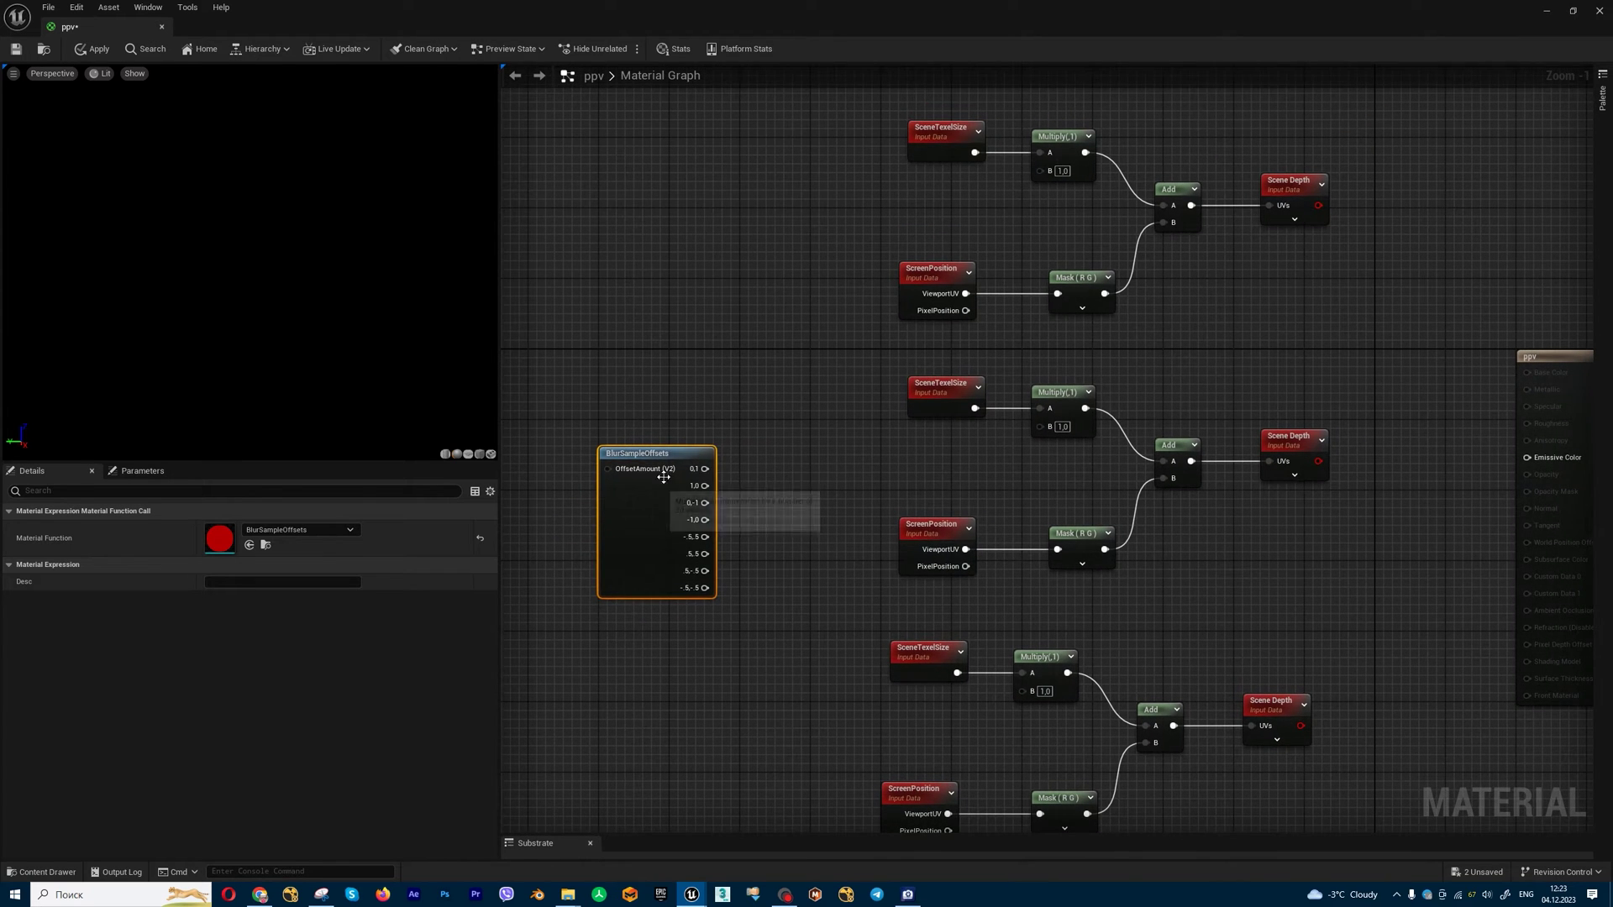
{"action": "mouse_move", "coordinate": [657, 453]}
{"action": "left_mouse_down"}
{"action": "mouse_move", "coordinate": [648, 375]}
{"action": "mouse_move", "coordinate": [1051, 172]}
{"action": "left_mouse_up"}
{"action": "left_click_drag", "start_coordinate": [696, 406], "coordinate": [1040, 427]}
{"action": "right_click_drag", "start_coordinate": [1040, 426], "coordinate": [1020, 366]}
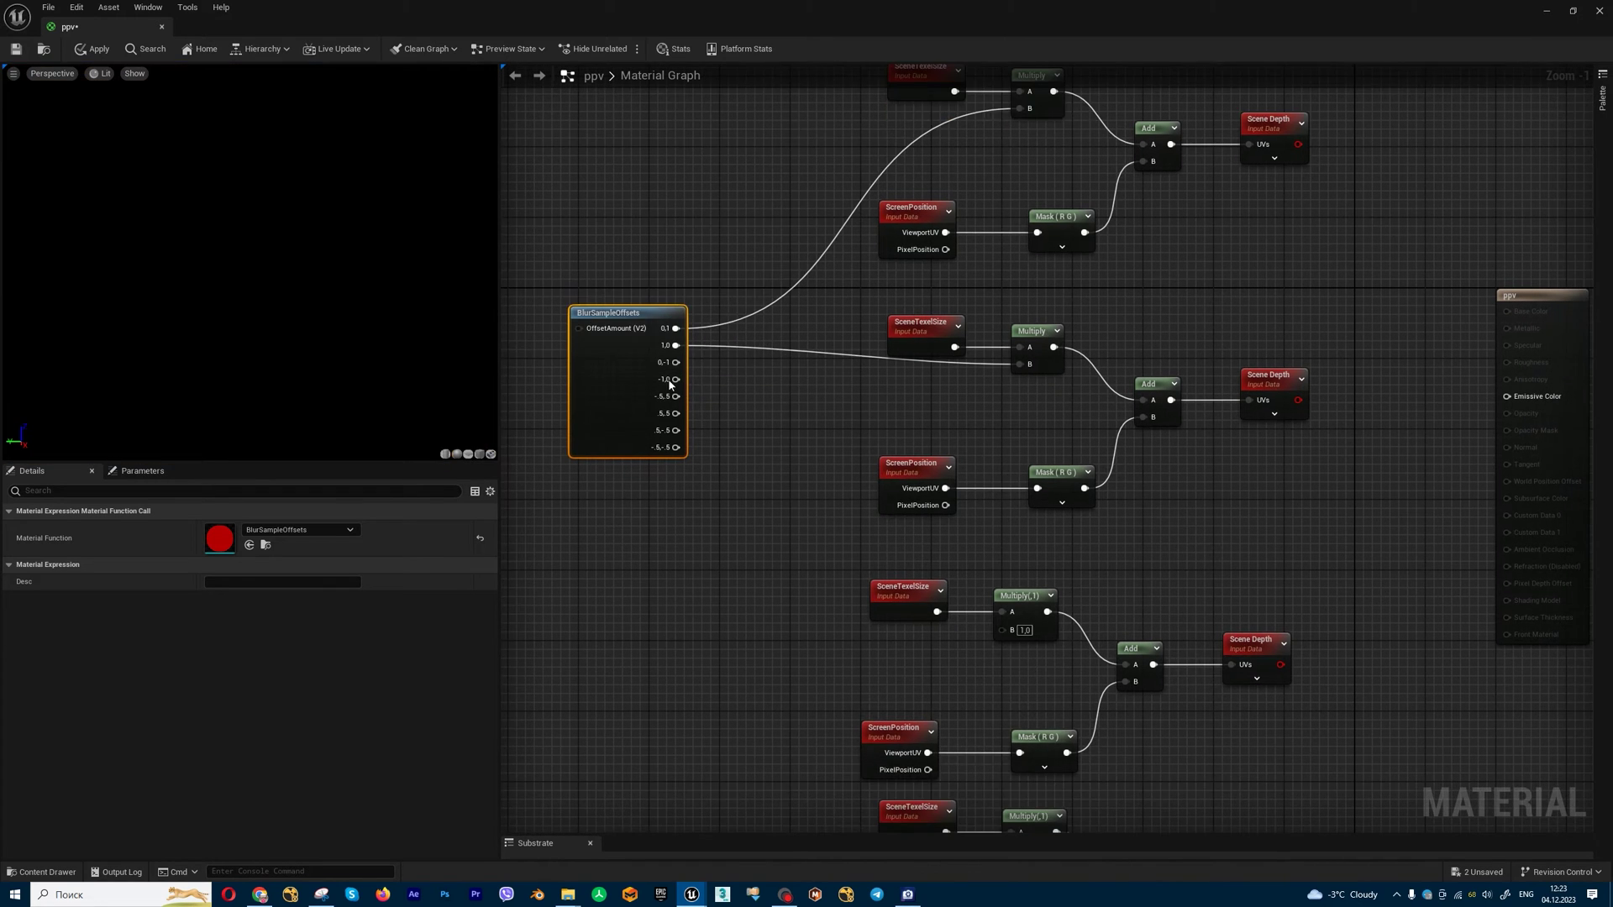
{"action": "left_click_drag", "start_coordinate": [676, 362], "coordinate": [1000, 628]}
{"action": "right_click_drag", "start_coordinate": [999, 638], "coordinate": [971, 449]}
Rearrange BlurSampleOffsets and the SceneTexelSize/Multiply nodes for a cleaner layout.
{"action": "mouse_move", "coordinate": [646, 190]}
{"action": "left_mouse_down"}
{"action": "mouse_move", "coordinate": [749, 465]}
{"action": "mouse_move", "coordinate": [980, 660]}
{"action": "left_mouse_up"}
{"action": "left_click_drag", "start_coordinate": [623, 126], "coordinate": [588, 330]}
{"action": "scroll", "coordinate": [789, 376], "scroll_direction": "down", "scroll_amount": 3}
{"action": "right_click_drag", "start_coordinate": [1018, 349], "coordinate": [992, 401]}
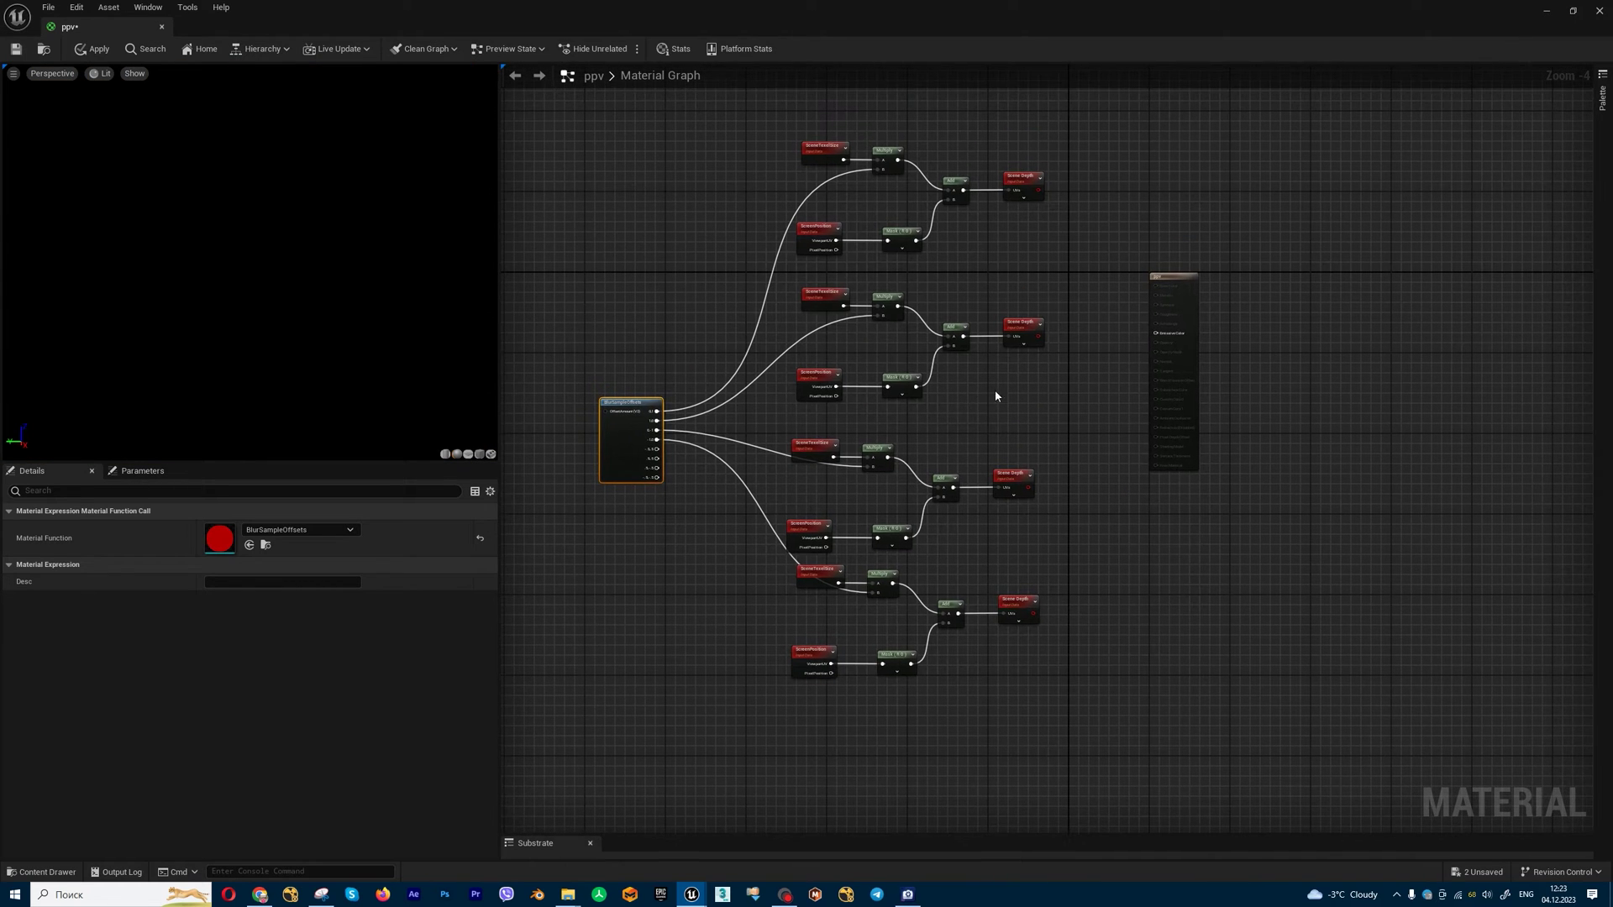
{"action": "left_click_drag", "start_coordinate": [802, 285], "coordinate": [809, 303]}
{"action": "left_click_drag", "start_coordinate": [772, 114], "coordinate": [904, 179]}
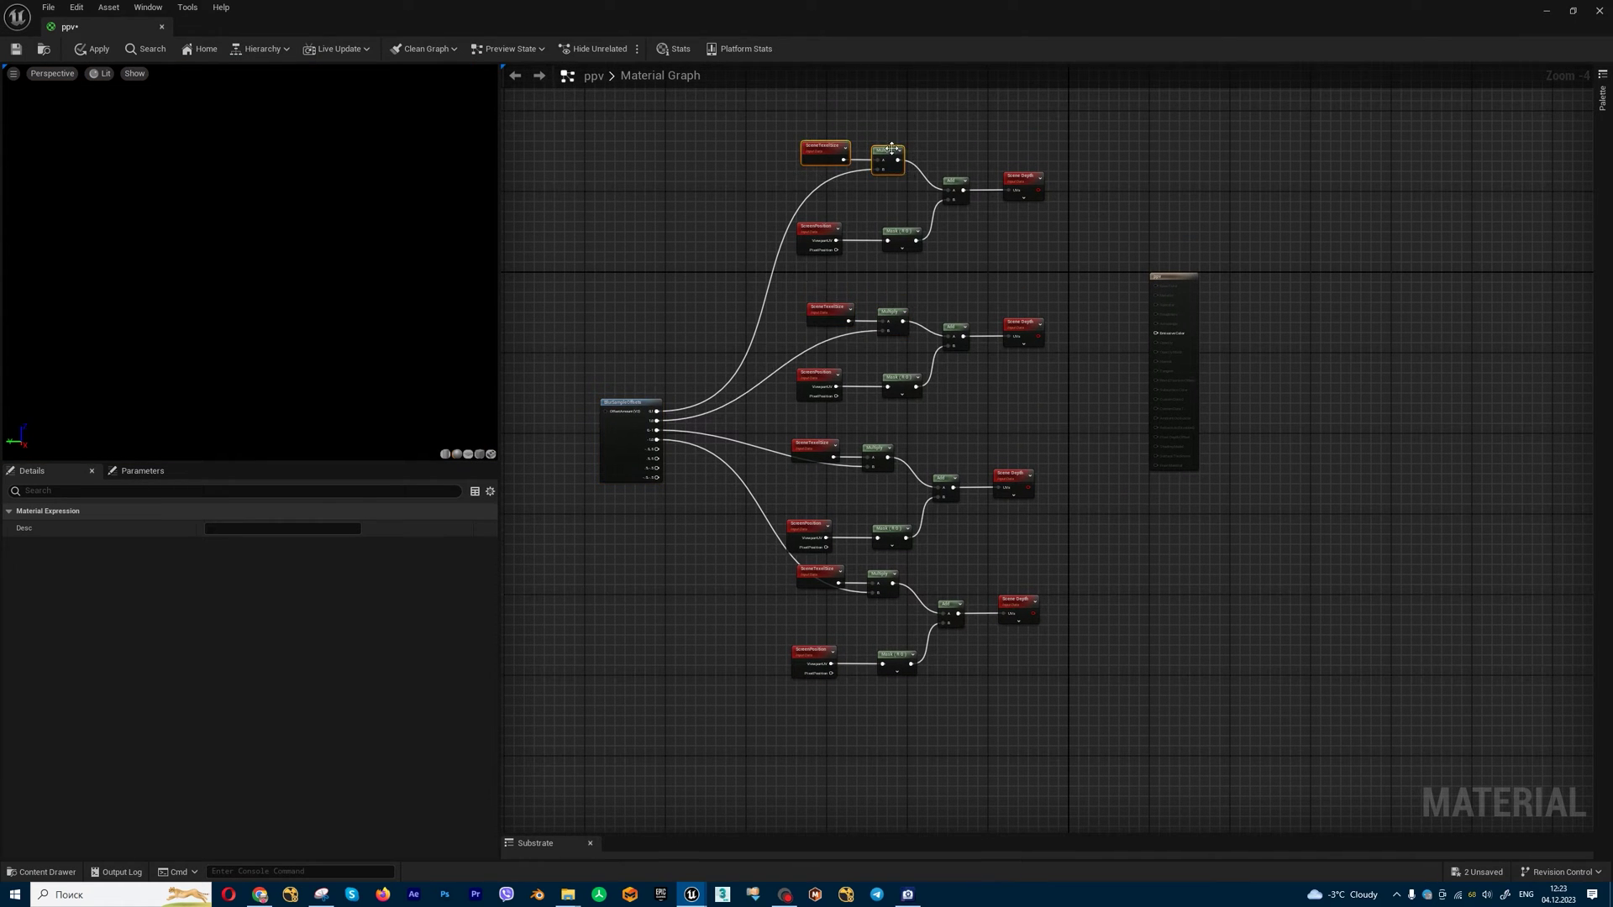
Add an Add node summing the top two Scene Depth outputs.
{"action": "left_click", "coordinate": [1227, 286]}
{"action": "right_click_drag", "start_coordinate": [1117, 281], "coordinate": [1065, 388]}
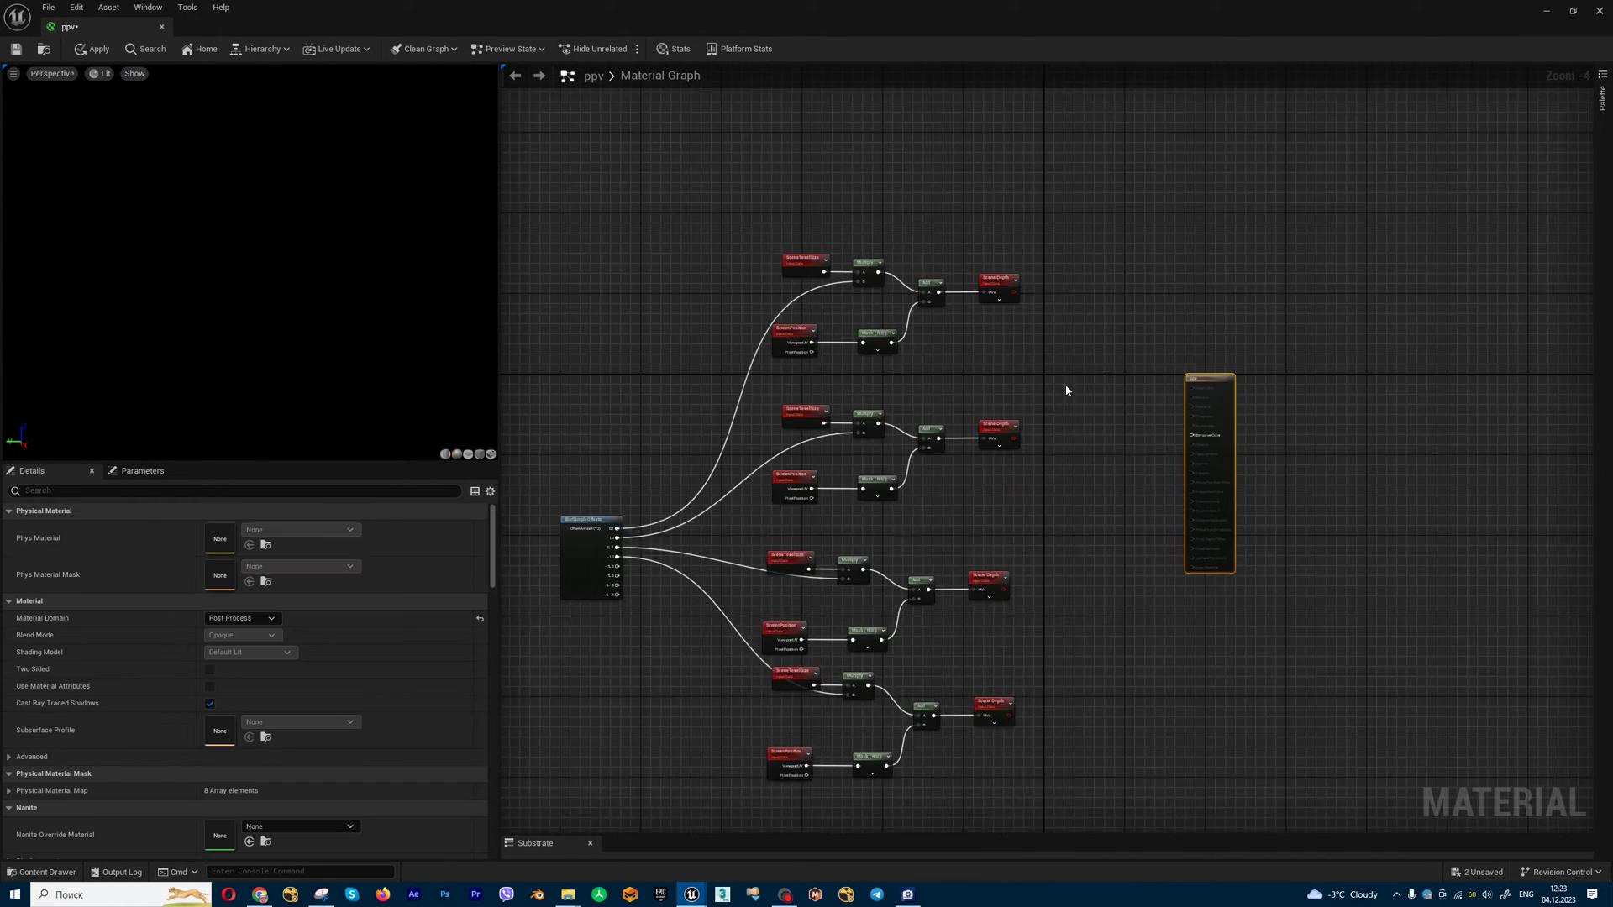
{"action": "key", "text": "Tab"}
{"action": "type", "text": "add"}
{"action": "key", "text": "Return"}
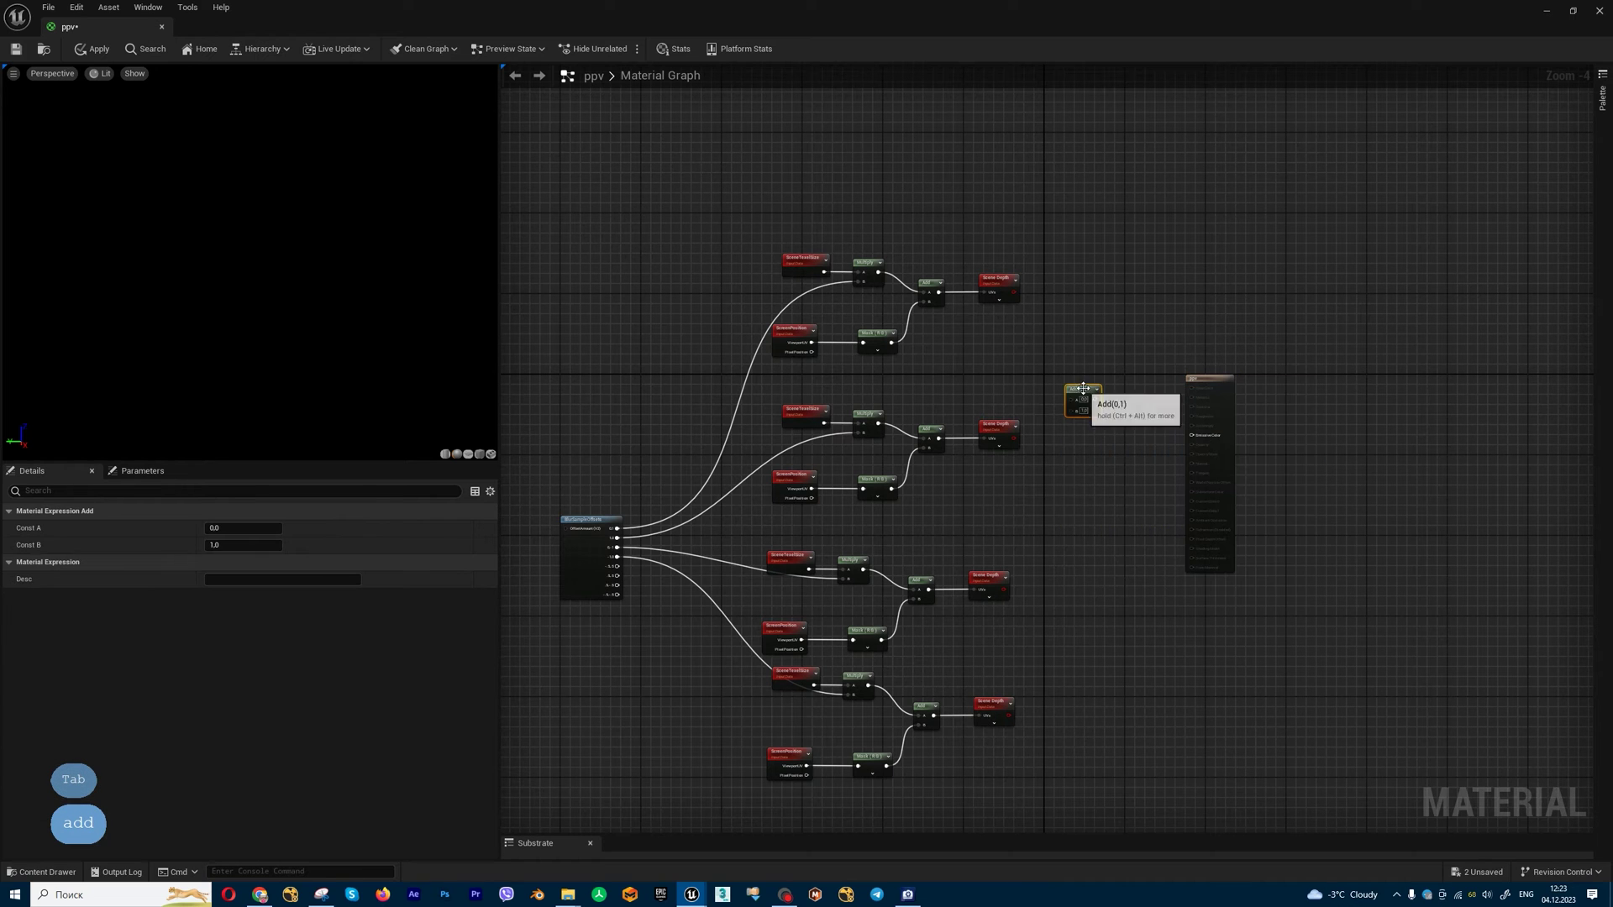
{"action": "left_click_drag", "start_coordinate": [1014, 293], "coordinate": [1071, 411]}
Add a second Add node summing the third and fourth Scene Depth outputs.
{"action": "scroll", "coordinate": [977, 238], "scroll_direction": "up", "scroll_amount": 2}
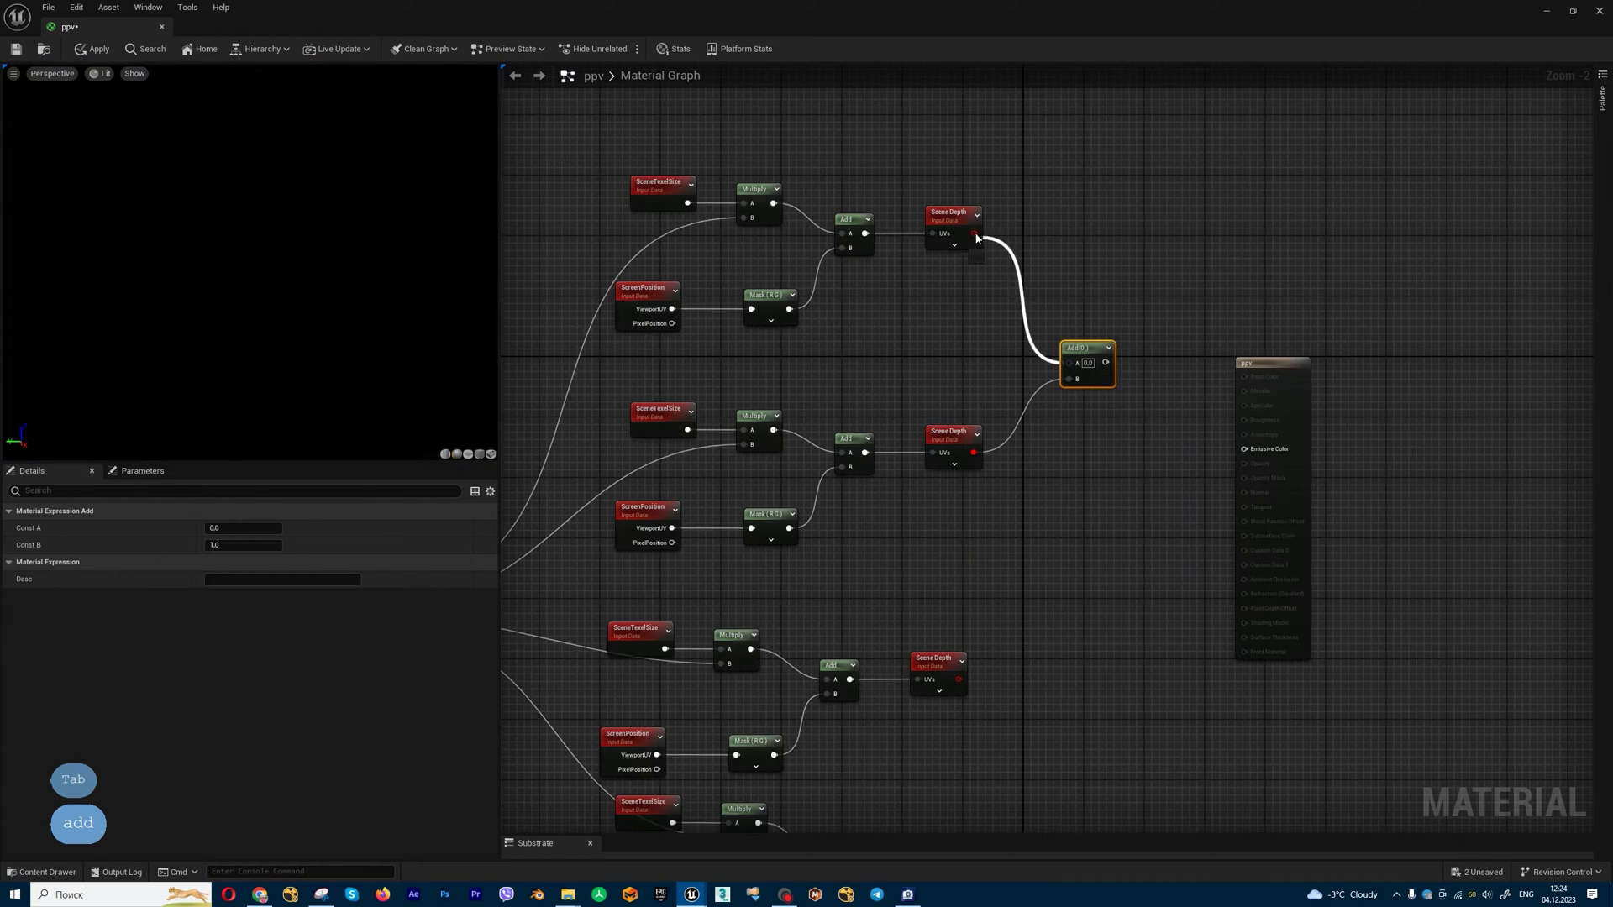
{"action": "right_click_drag", "start_coordinate": [1084, 471], "coordinate": [1056, 248]}
{"action": "key", "text": "a"}
{"action": "left_click", "coordinate": [1038, 559]}
{"action": "left_click_drag", "start_coordinate": [931, 456], "coordinate": [1042, 574]}
{"action": "left_click_drag", "start_coordinate": [939, 645], "coordinate": [1041, 588]}
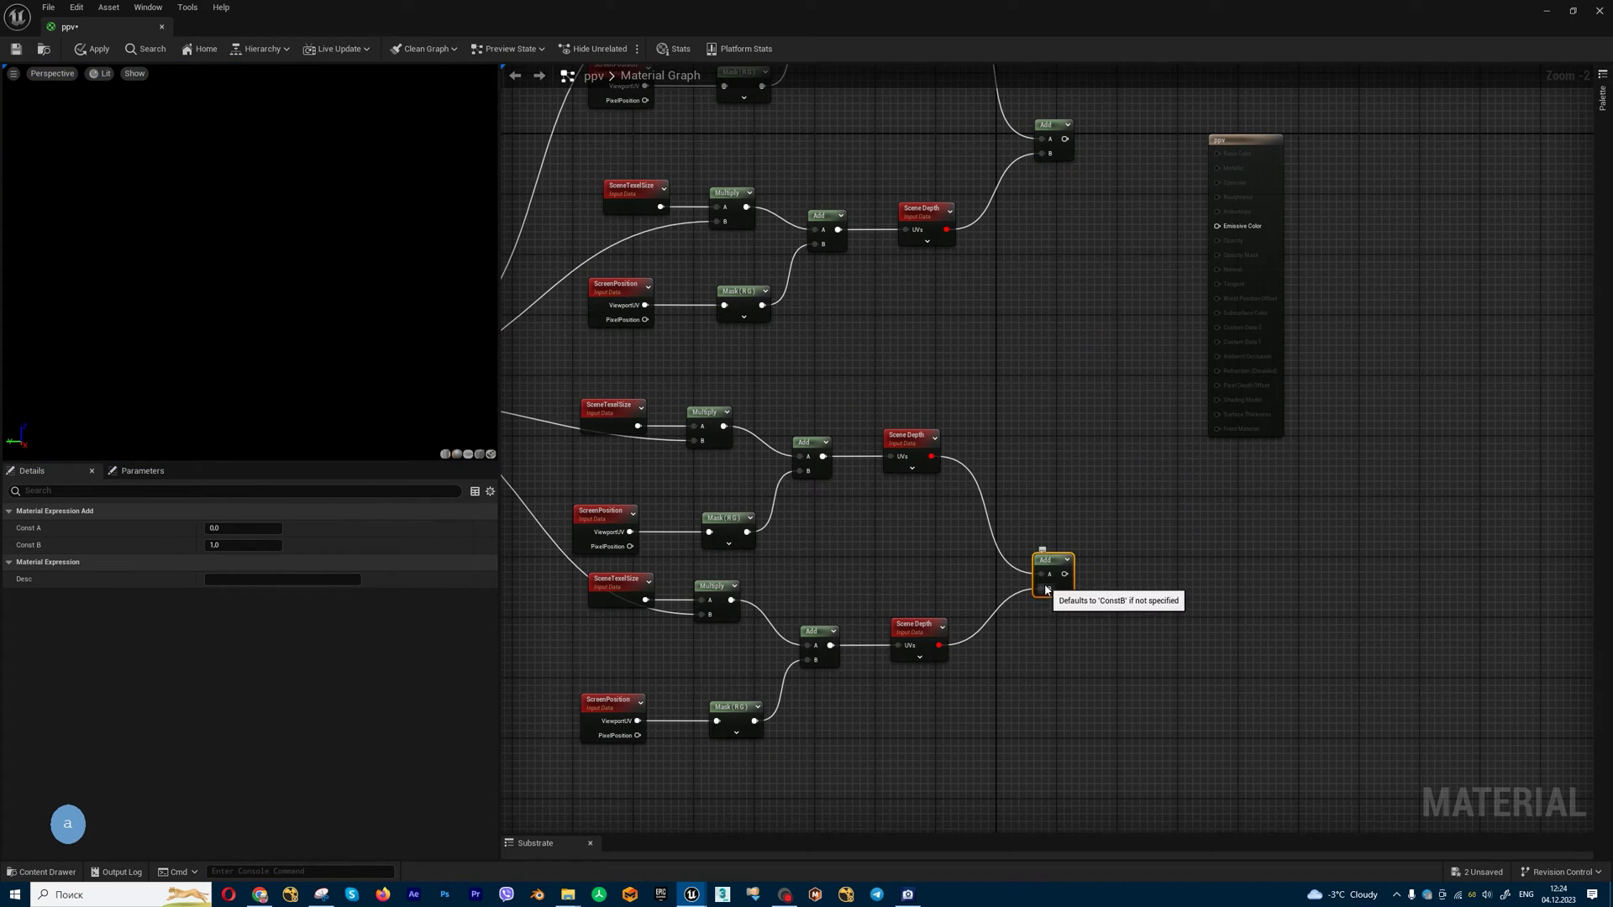
Combine both sums in a final Add node, then select the top six-node group.
{"action": "scroll", "coordinate": [1050, 581], "scroll_direction": "down", "scroll_amount": 2}
{"action": "left_click", "coordinate": [1166, 541]}
{"action": "key", "text": "a"}
{"action": "left_click_drag", "start_coordinate": [1119, 393], "coordinate": [1171, 555]}
{"action": "left_click_drag", "start_coordinate": [1119, 683], "coordinate": [1195, 541]}
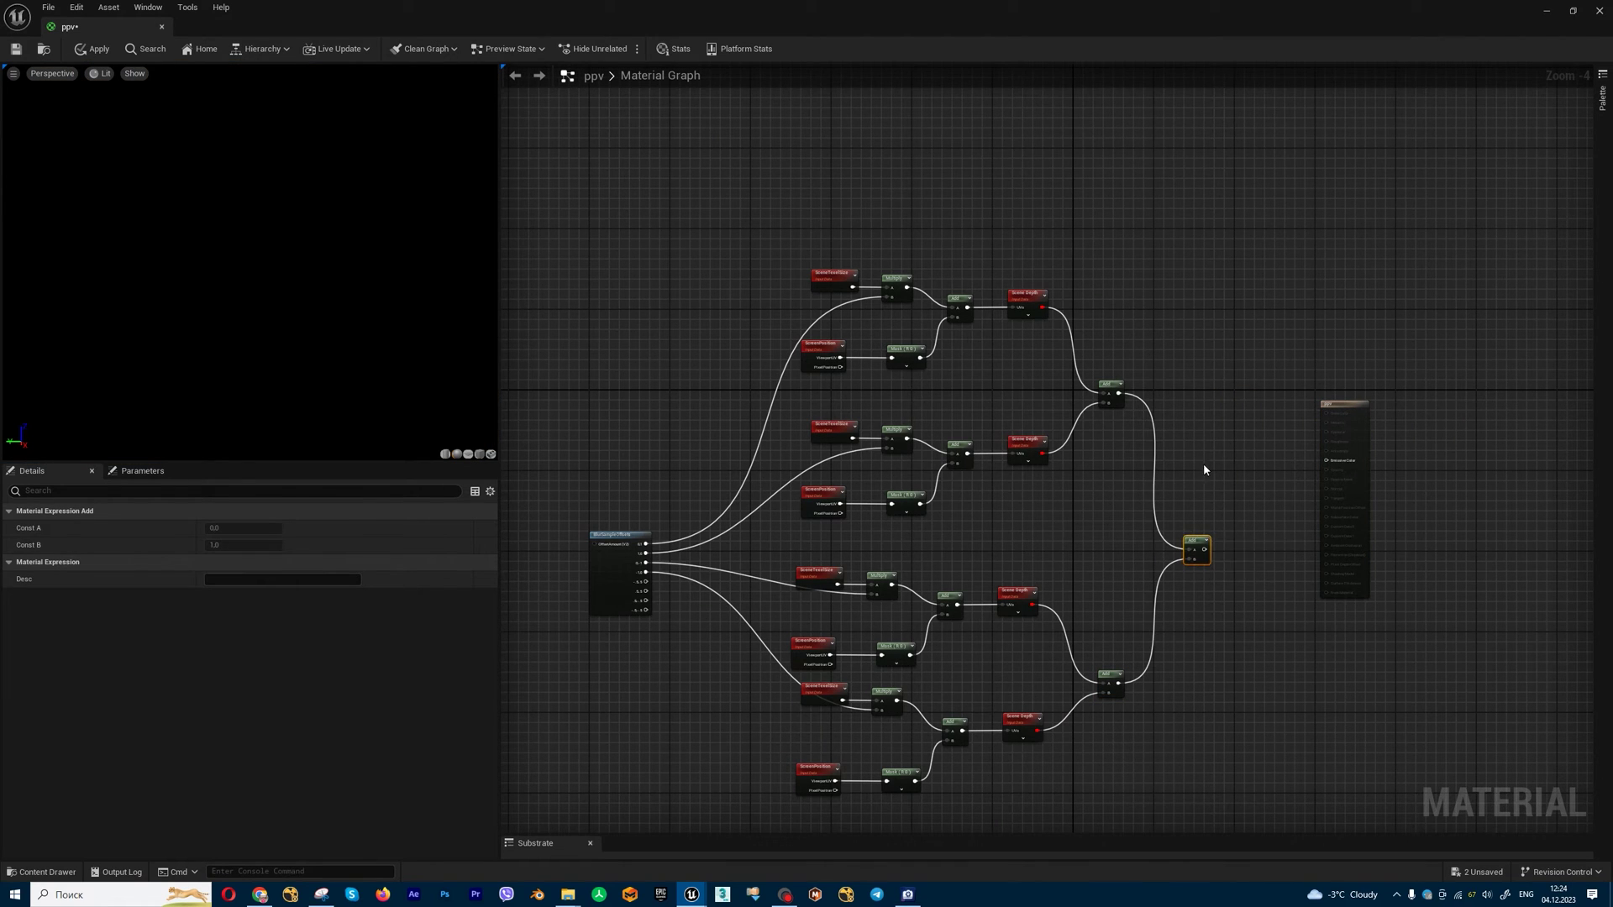
{"action": "right_click_drag", "start_coordinate": [760, 237], "coordinate": [758, 334]}
{"action": "left_click_drag", "start_coordinate": [738, 326], "coordinate": [1044, 459]}
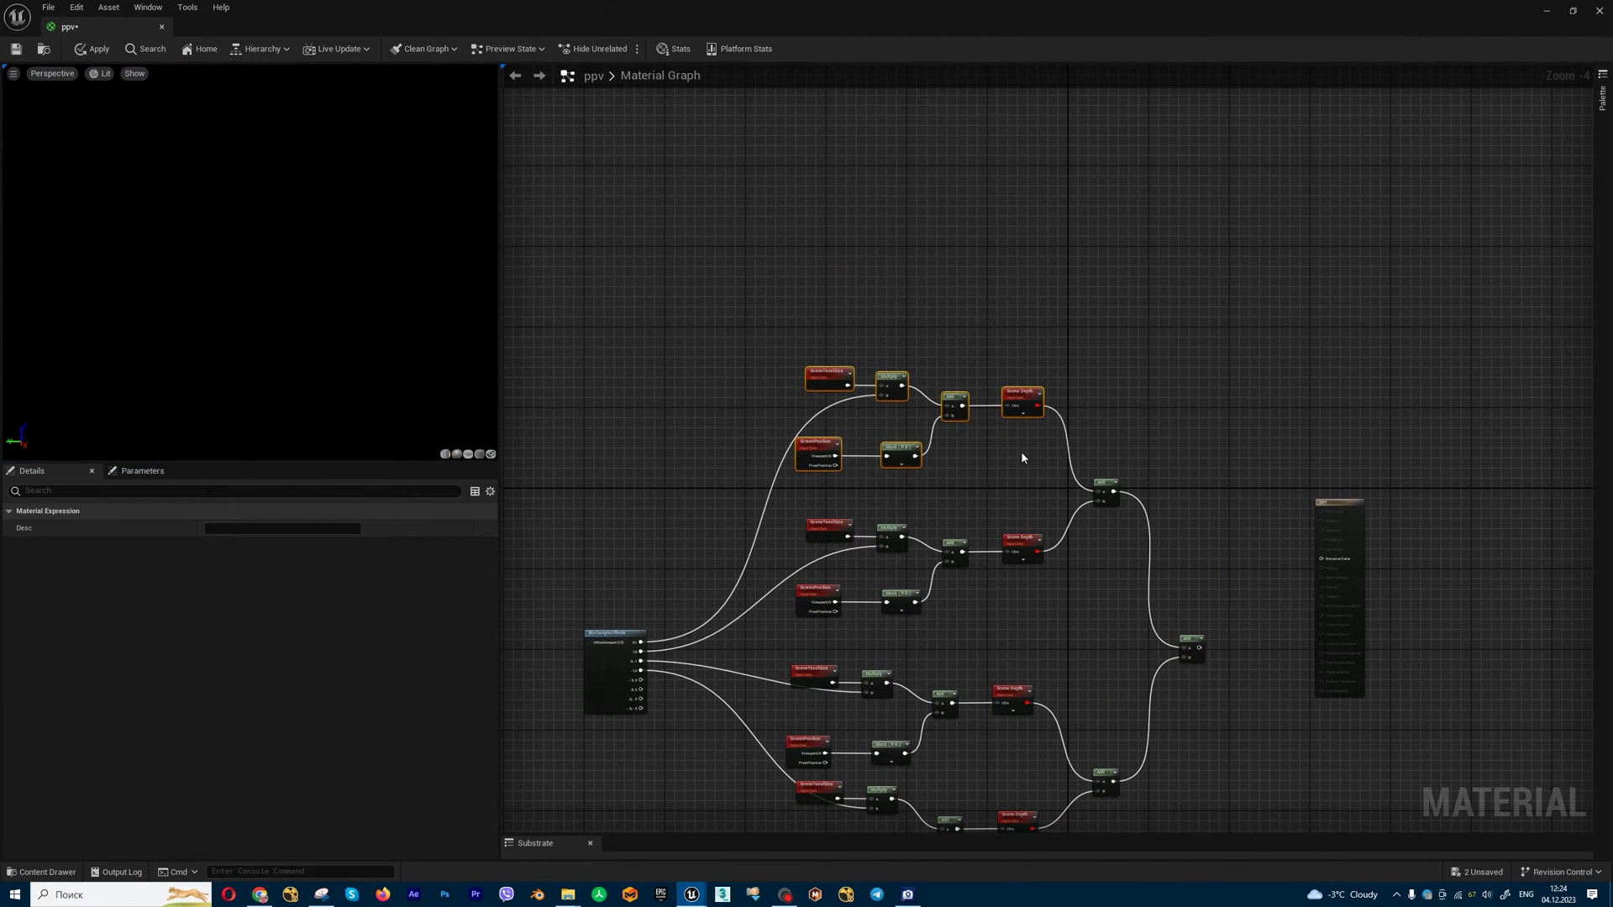
Duplicate the top six-node Scene Depth group and set its Multiply B to 0.
{"action": "key", "text": "ctrl+c"}
{"action": "key", "text": "ctrl+v"}
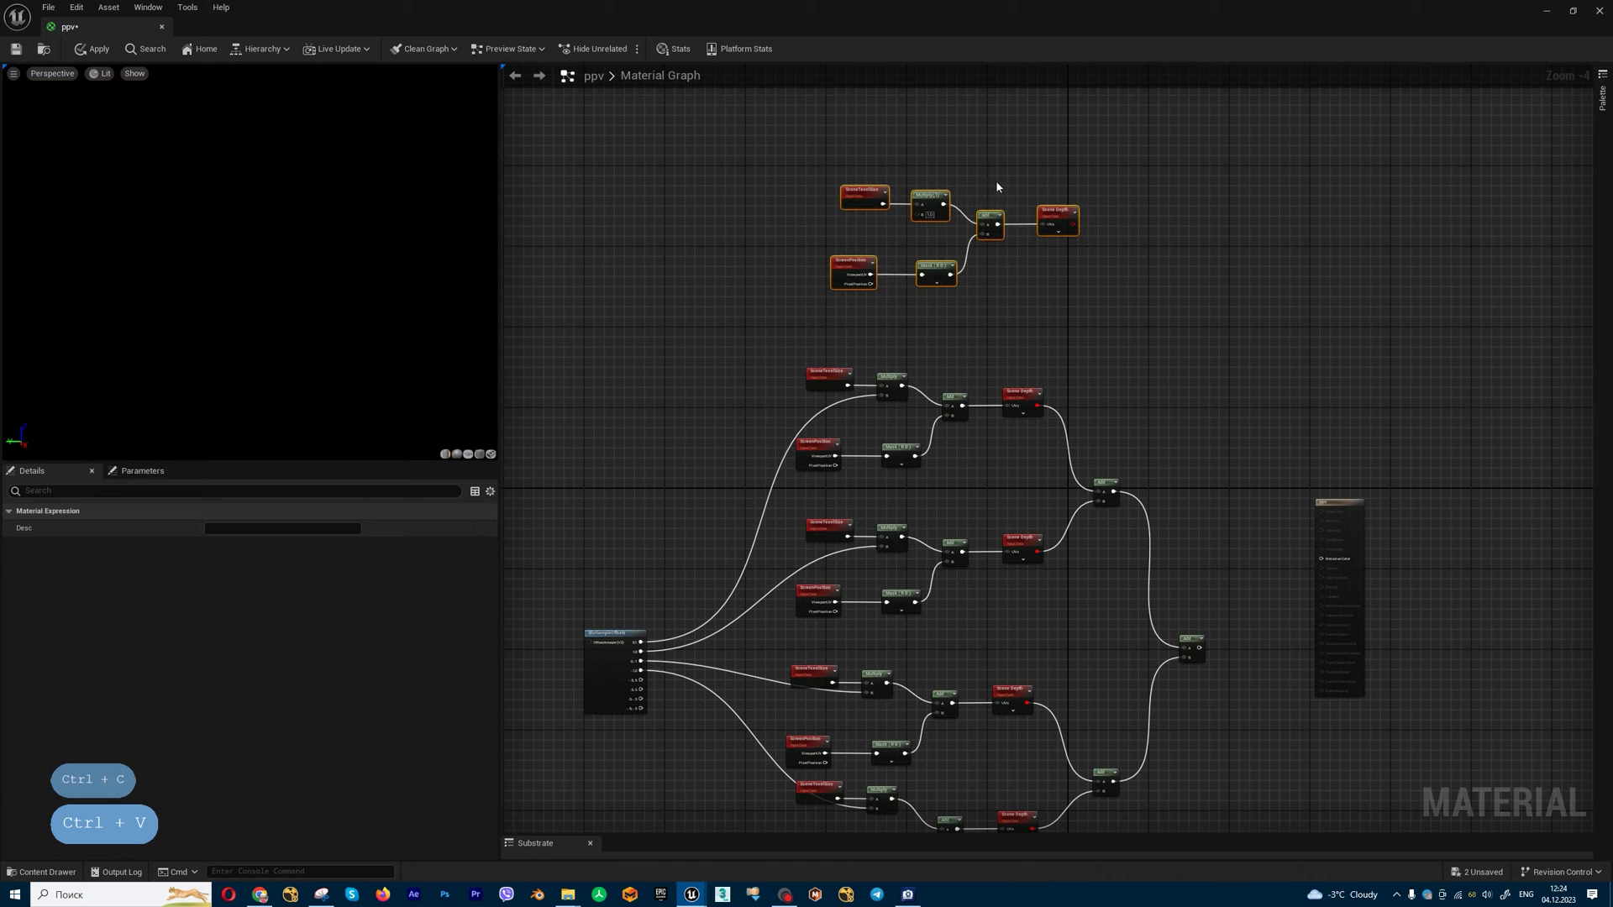
{"action": "left_click", "coordinate": [995, 182]}
{"action": "scroll", "coordinate": [992, 183], "scroll_direction": "up", "scroll_amount": 2}
{"action": "scroll", "coordinate": [989, 183], "scroll_direction": "up", "scroll_amount": 2}
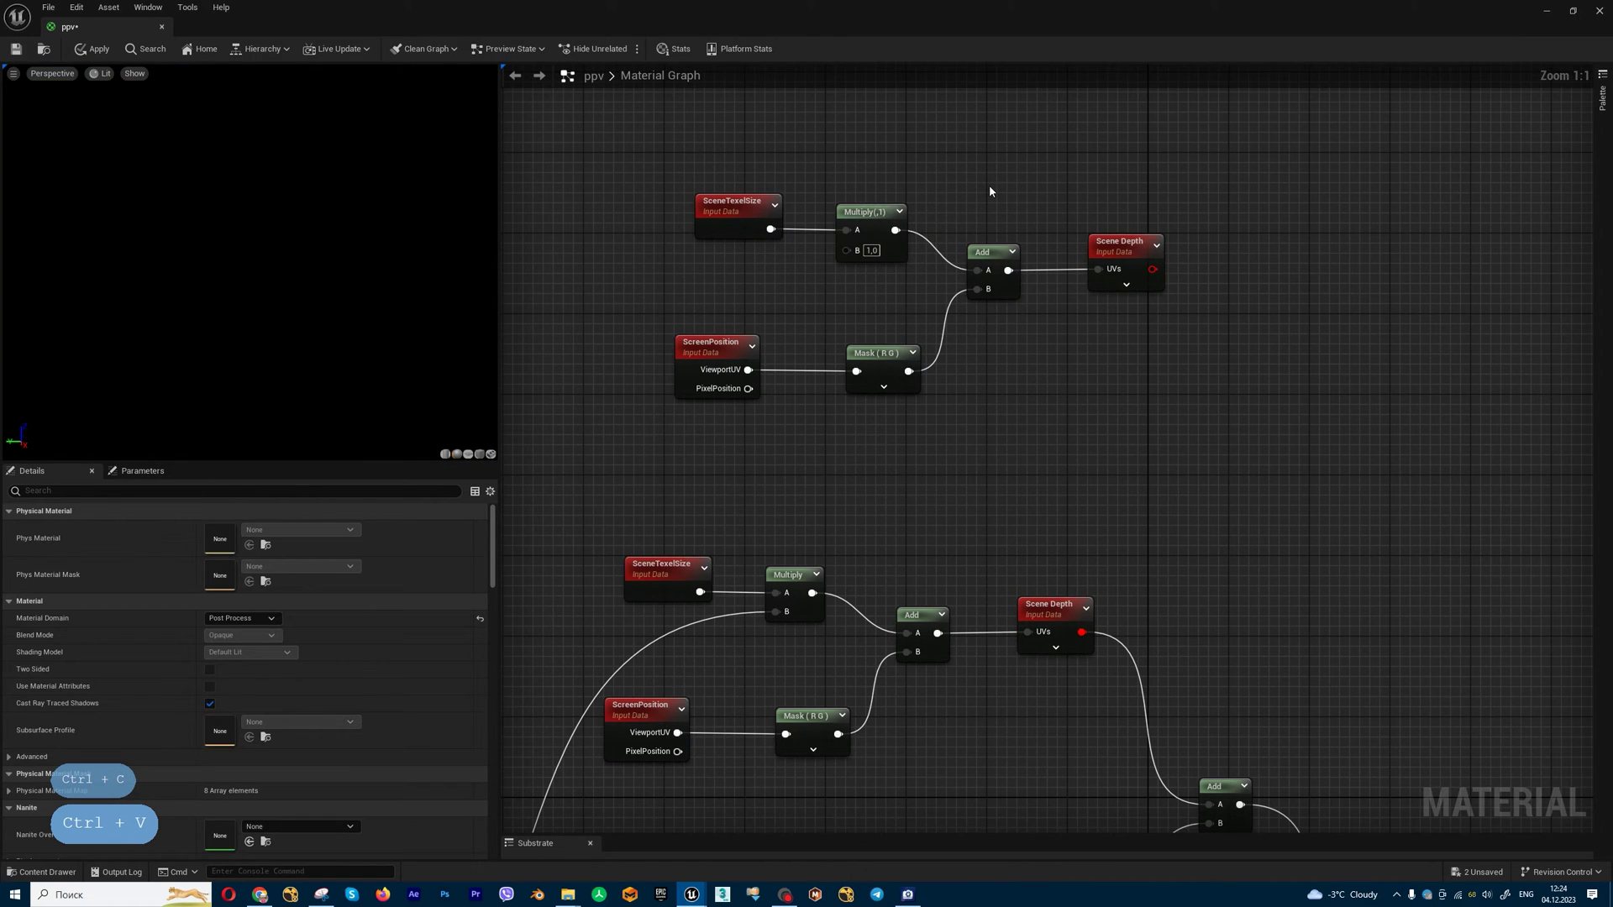
{"action": "left_click", "coordinate": [867, 244]}
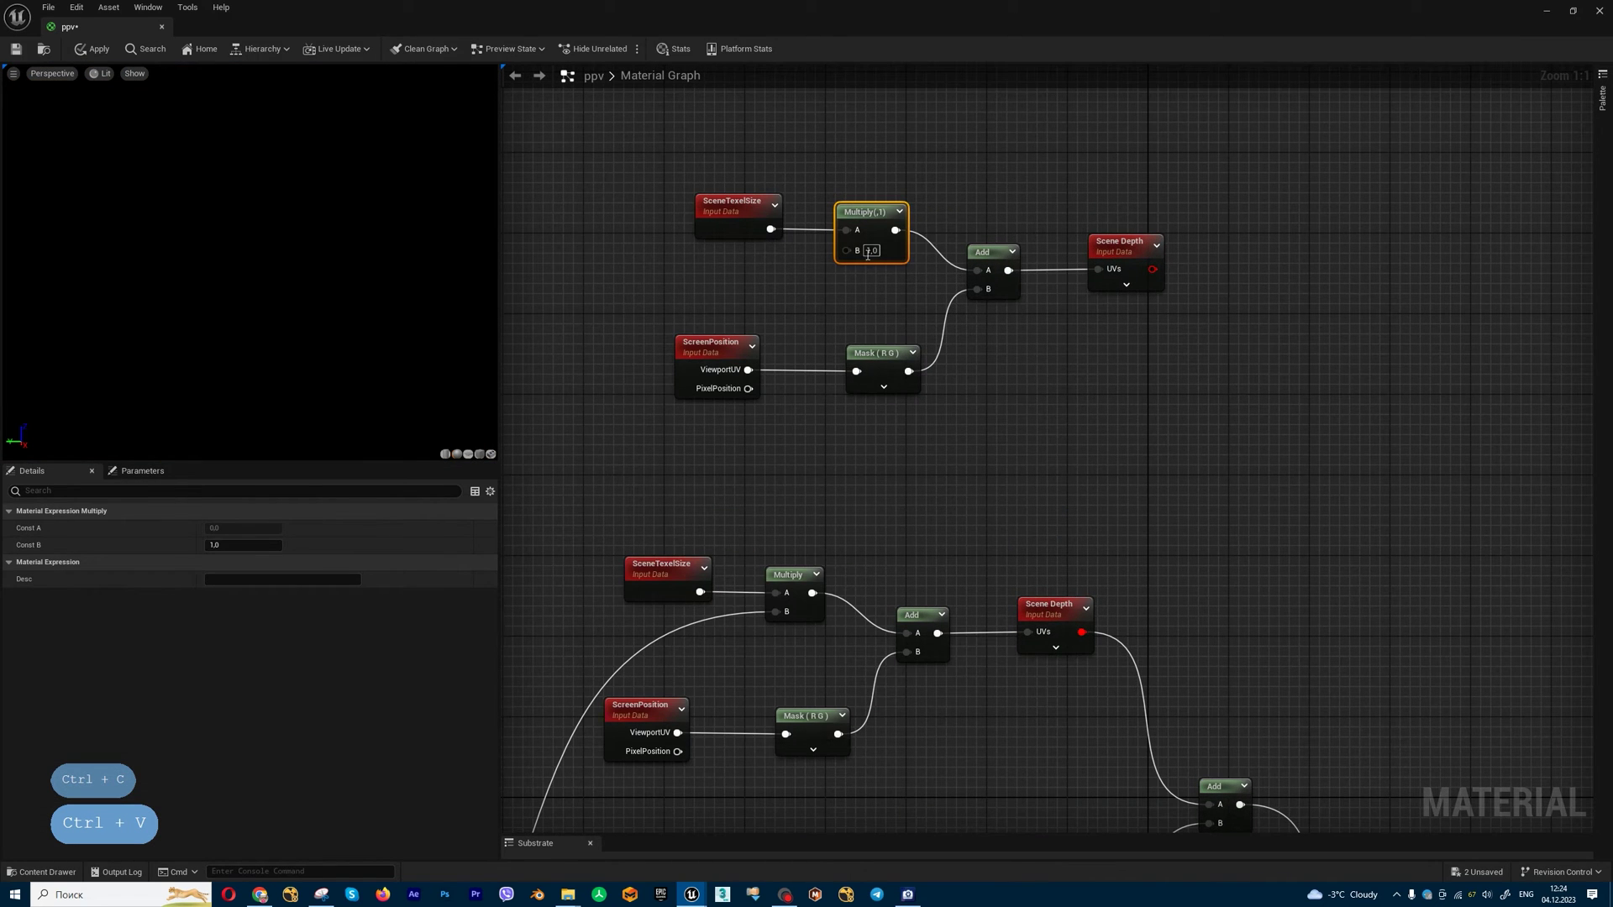
{"action": "type", "text": "0"}
{"action": "key", "text": "Return"}
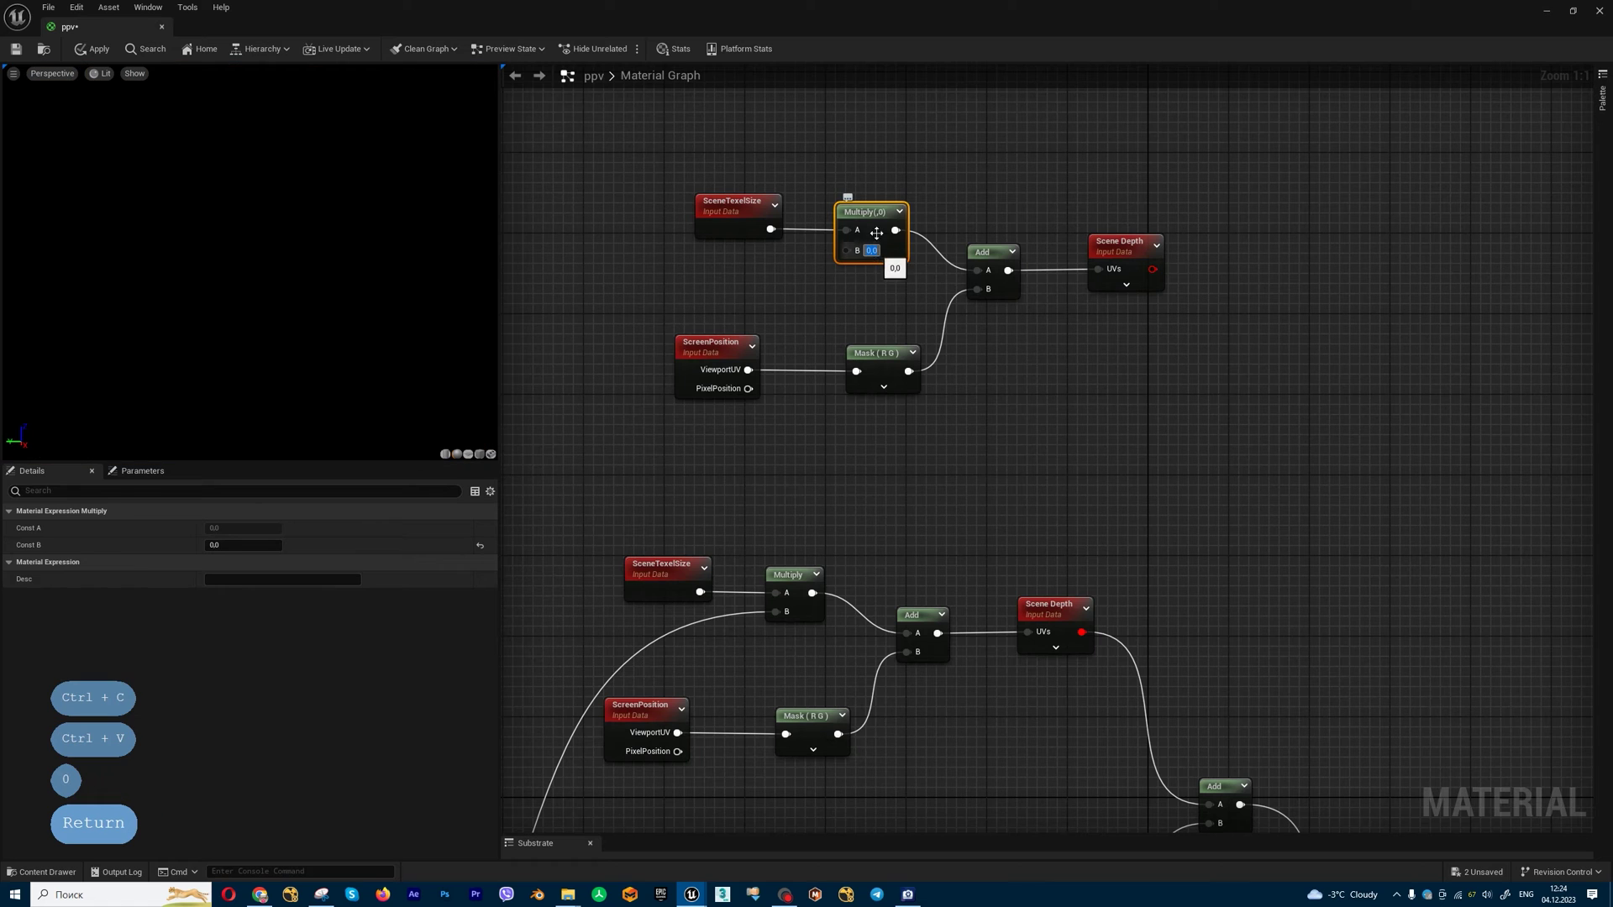
Add a Multiply with B = -4 after the duplicated Scene Depth output.
{"action": "left_click", "coordinate": [1236, 291]}
{"action": "left_click_drag", "start_coordinate": [1256, 298], "coordinate": [1256, 265]}
{"action": "mouse_move", "coordinate": [1152, 269]}
{"action": "left_mouse_down"}
{"action": "mouse_move", "coordinate": [1275, 271]}
{"action": "mouse_move", "coordinate": [1252, 282]}
{"action": "left_mouse_up"}
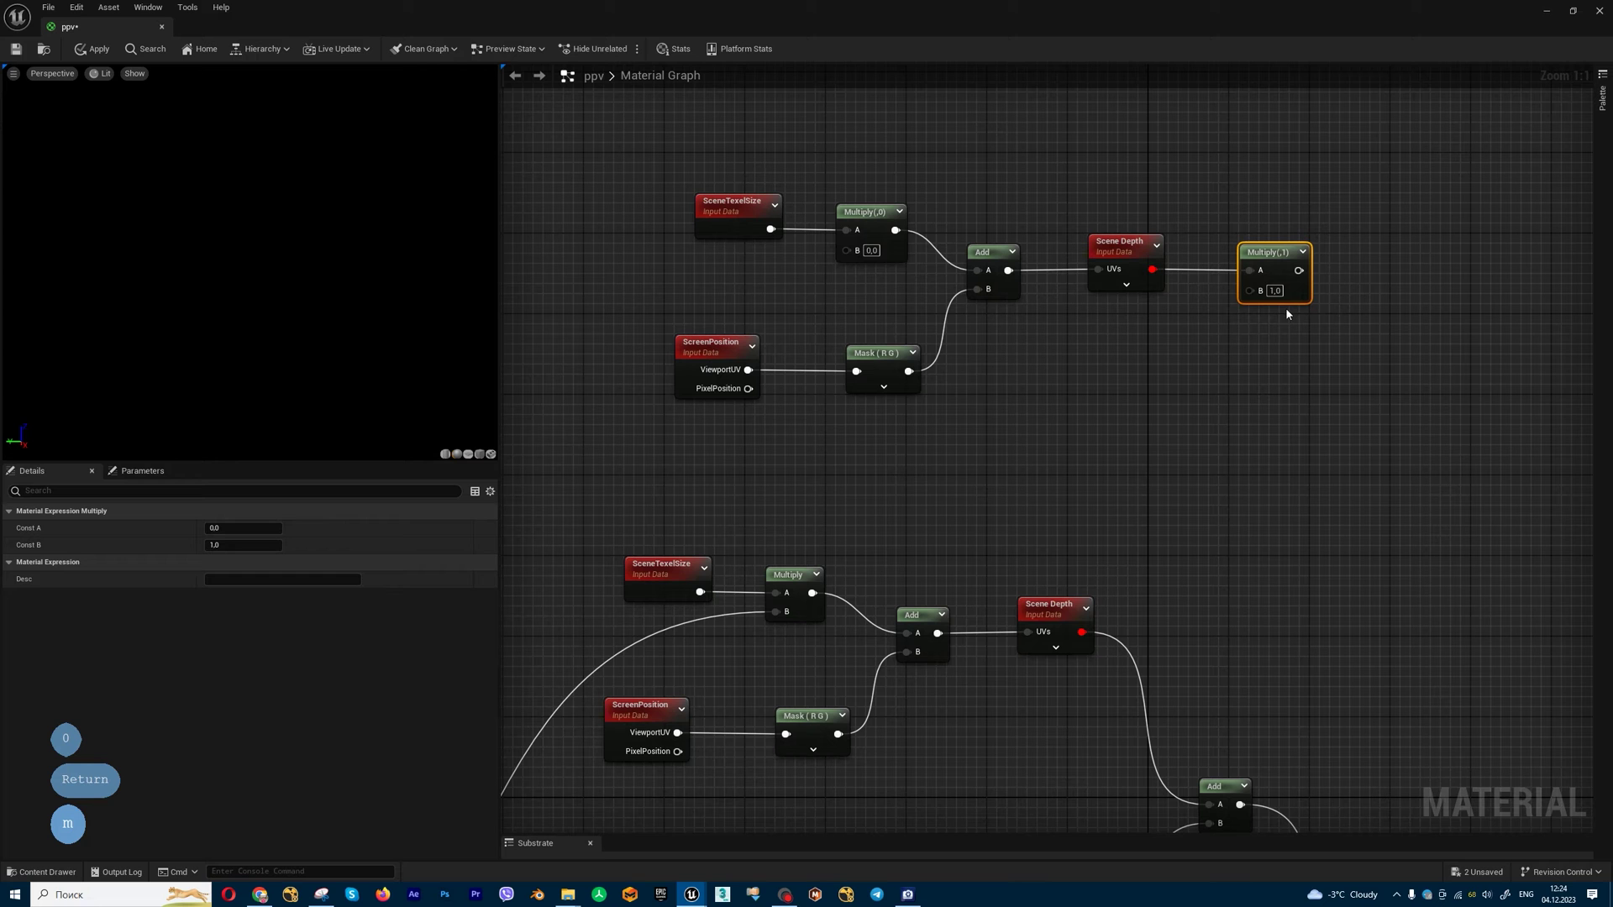
{"action": "type", "text": "-4"}
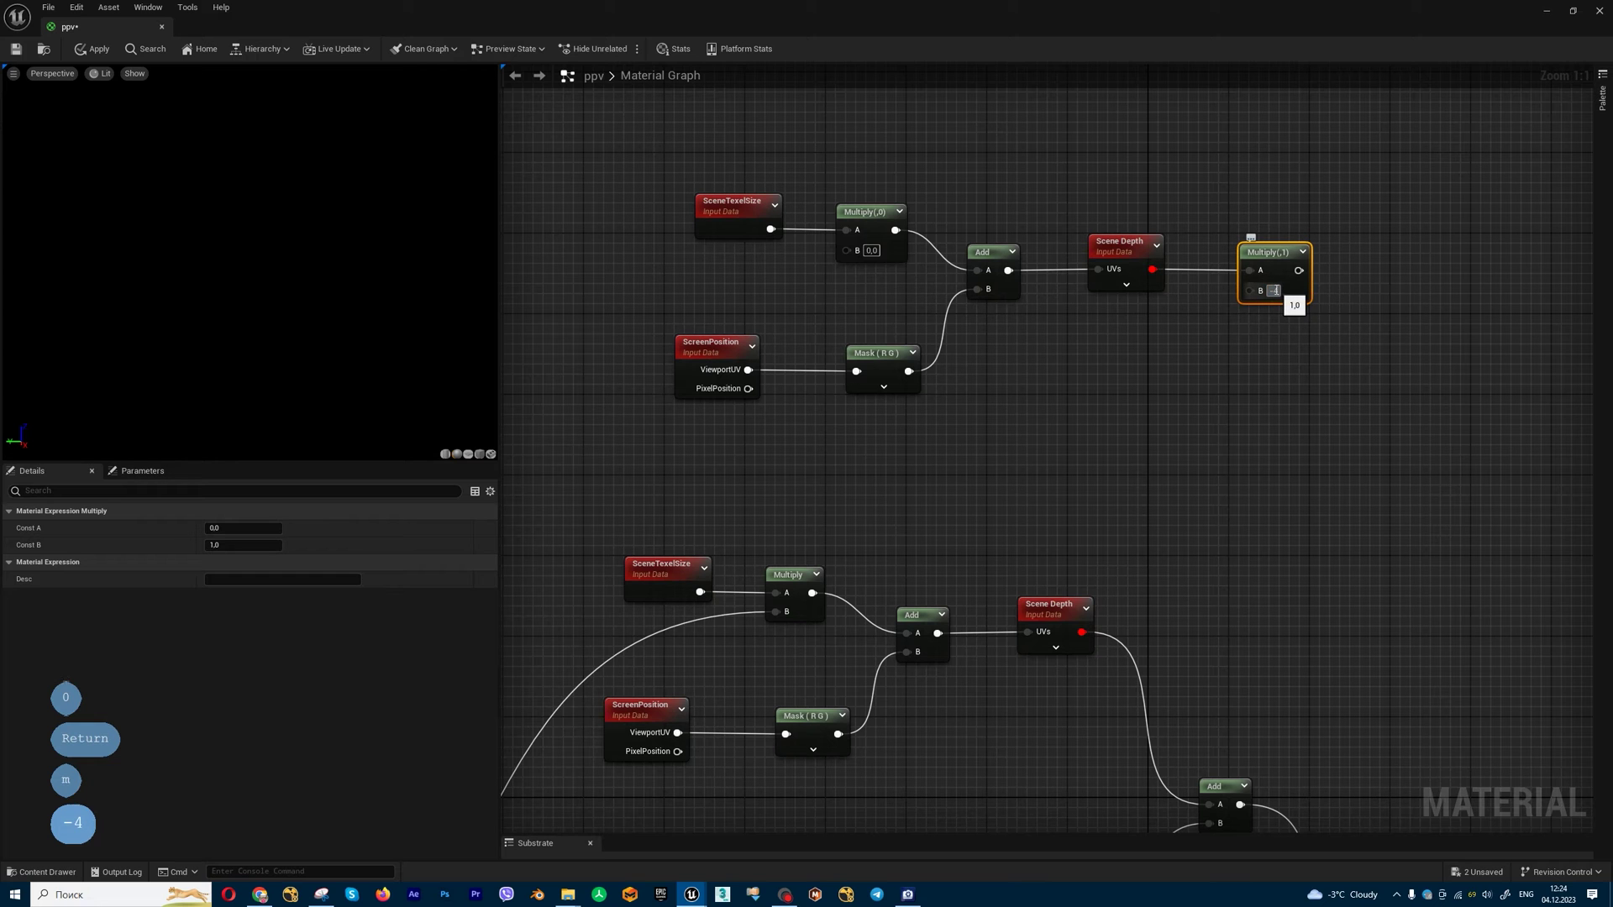
{"action": "key", "text": "Return"}
Shift the duplicated node group slightly down-left and clear the selection.
{"action": "scroll", "coordinate": [1304, 384], "scroll_direction": "down", "scroll_amount": 5}
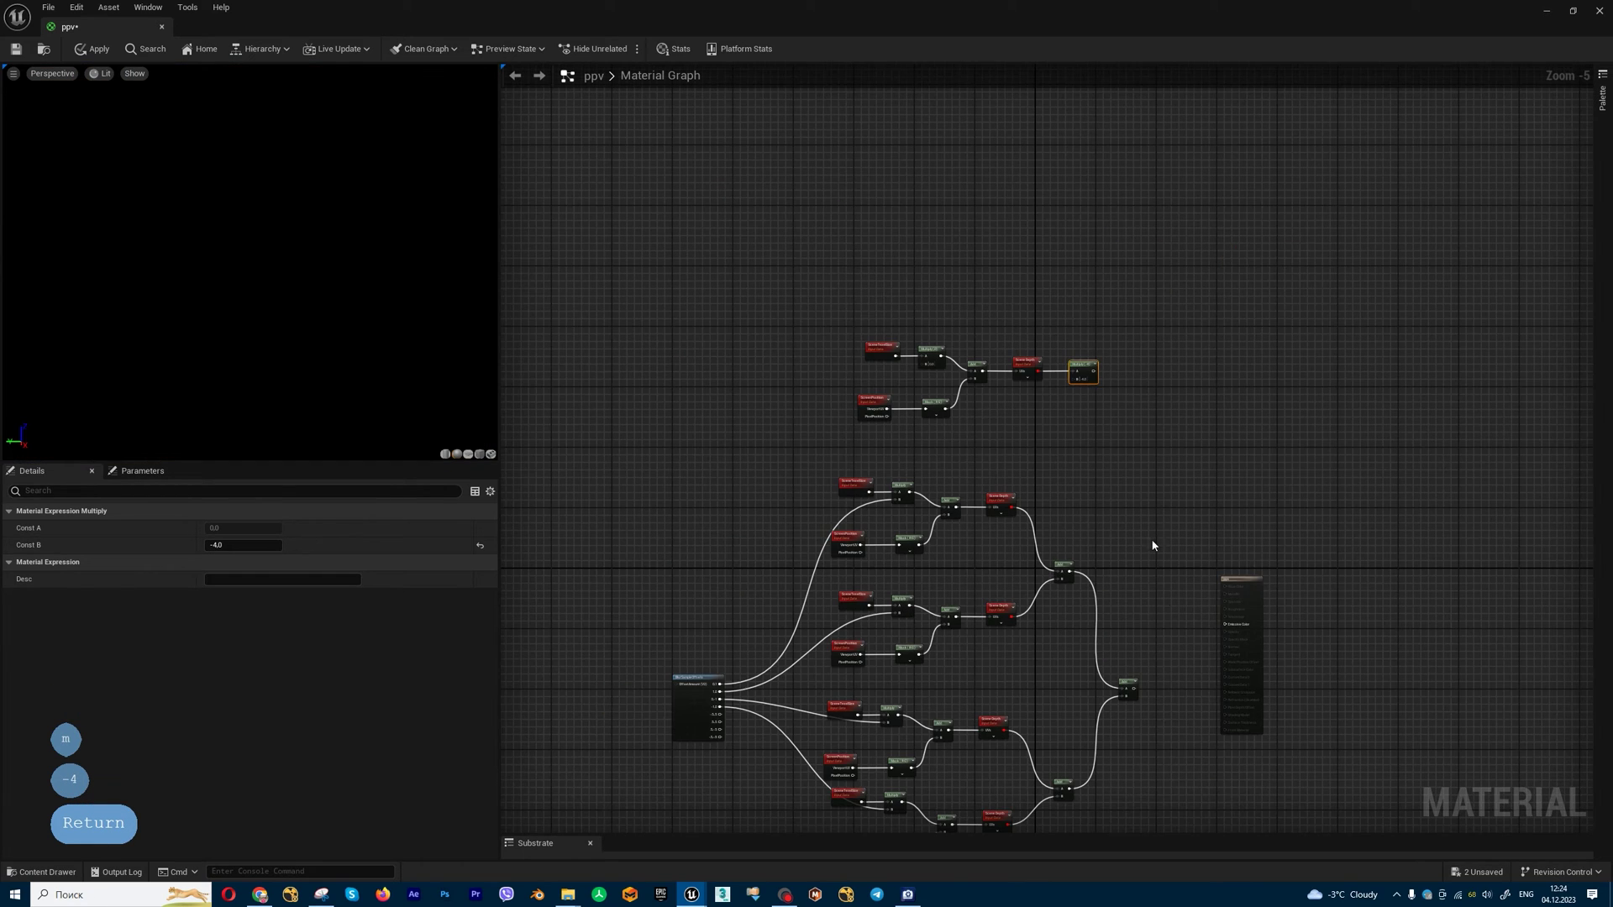
{"action": "left_click_drag", "start_coordinate": [1231, 571], "coordinate": [1258, 572]}
{"action": "left_click_drag", "start_coordinate": [840, 332], "coordinate": [1109, 437]}
{"action": "left_click_drag", "start_coordinate": [1080, 369], "coordinate": [1061, 388]}
{"action": "right_click_drag", "start_coordinate": [1154, 527], "coordinate": [1150, 520]}
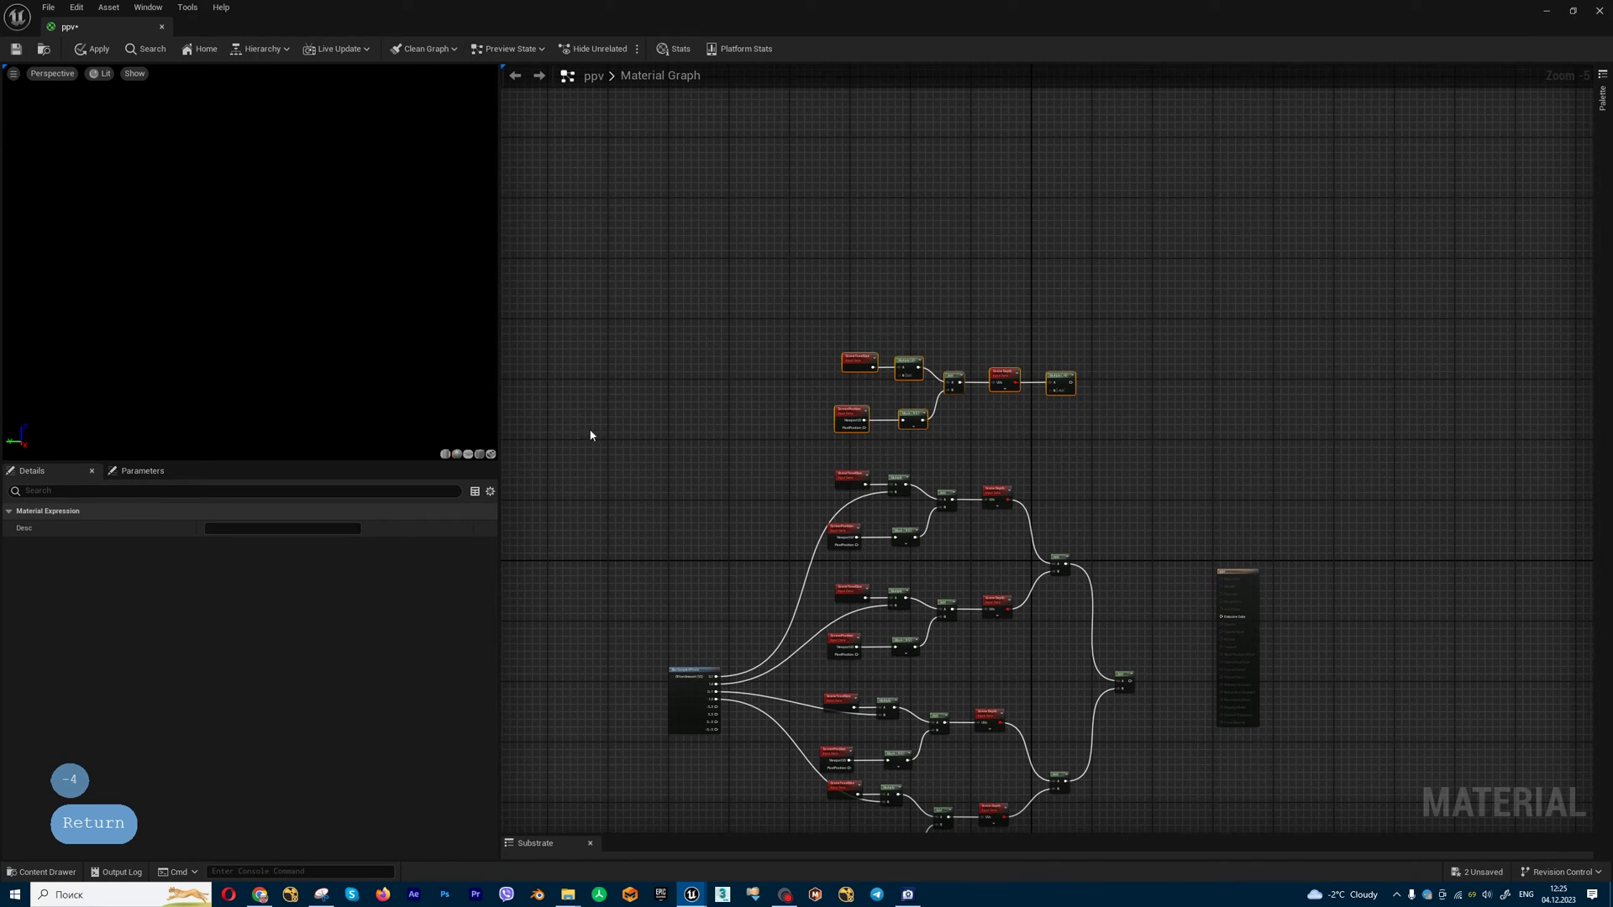
{"action": "left_click_drag", "start_coordinate": [623, 461], "coordinate": [1125, 790]}
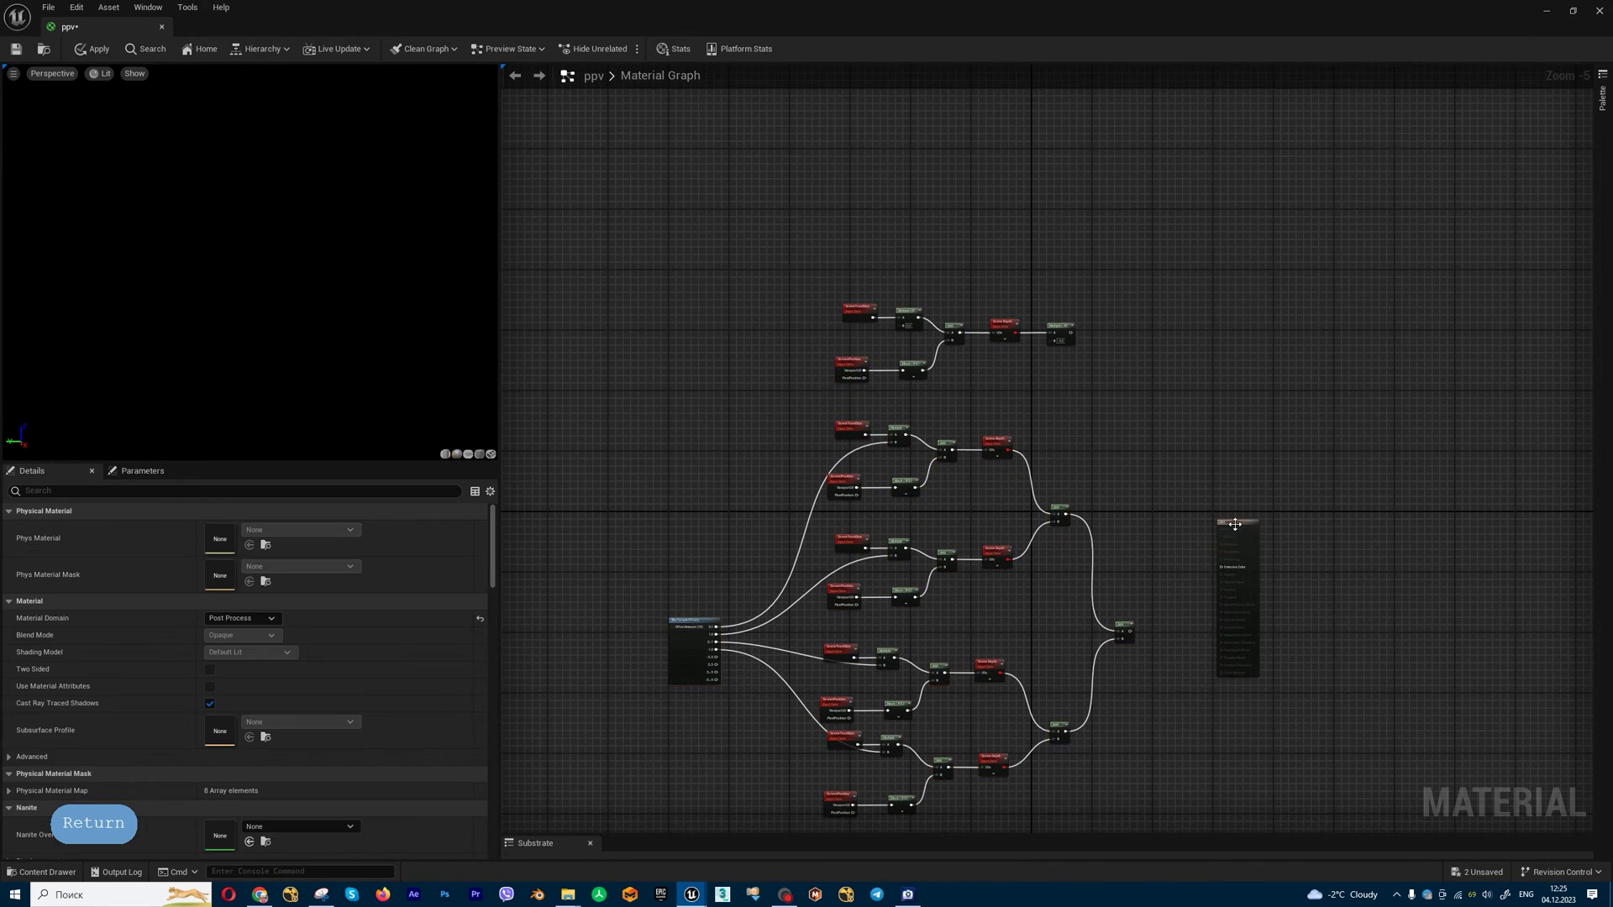
Add an Add node combining the four-sample sum and the -4 Multiply.
{"action": "left_click_drag", "start_coordinate": [1235, 525], "coordinate": [1272, 521]}
{"action": "left_click", "coordinate": [1162, 521]}
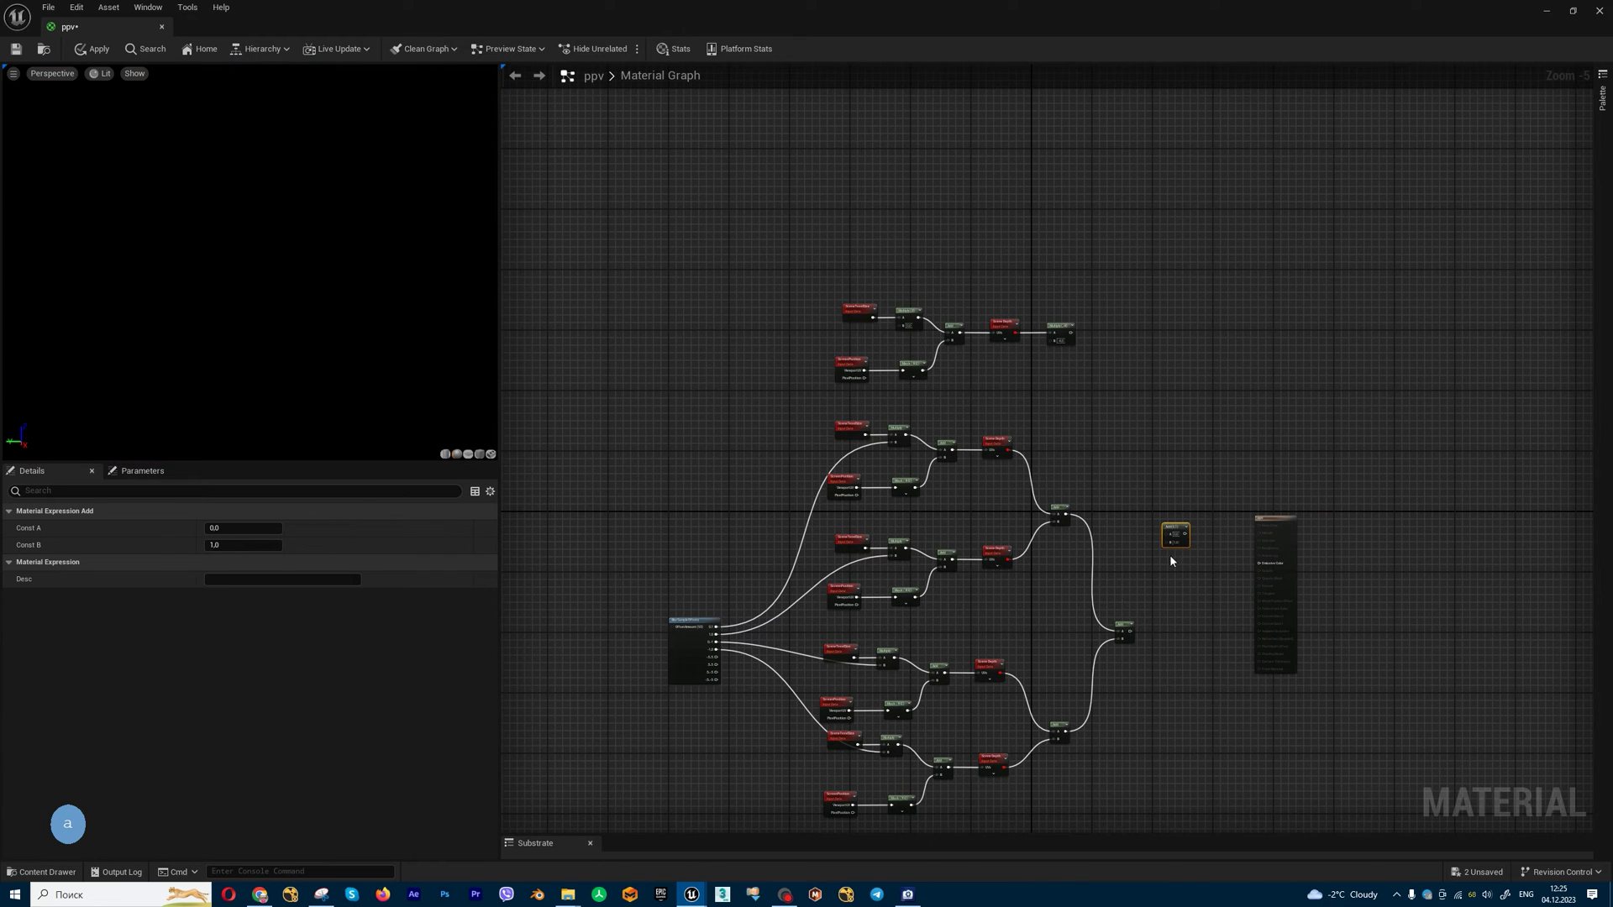
{"action": "scroll", "coordinate": [1147, 622], "scroll_direction": "up", "scroll_amount": 4}
{"action": "mouse_move", "coordinate": [1109, 652]}
{"action": "left_mouse_down"}
{"action": "mouse_move", "coordinate": [1188, 504]}
{"action": "mouse_move", "coordinate": [1181, 454]}
{"action": "left_mouse_up"}
{"action": "right_click_drag", "start_coordinate": [1181, 454], "coordinate": [1180, 664]}
{"action": "left_click_drag", "start_coordinate": [973, 158], "coordinate": [1185, 627]}
{"action": "right_click_drag", "start_coordinate": [1201, 570], "coordinate": [1064, 515]}
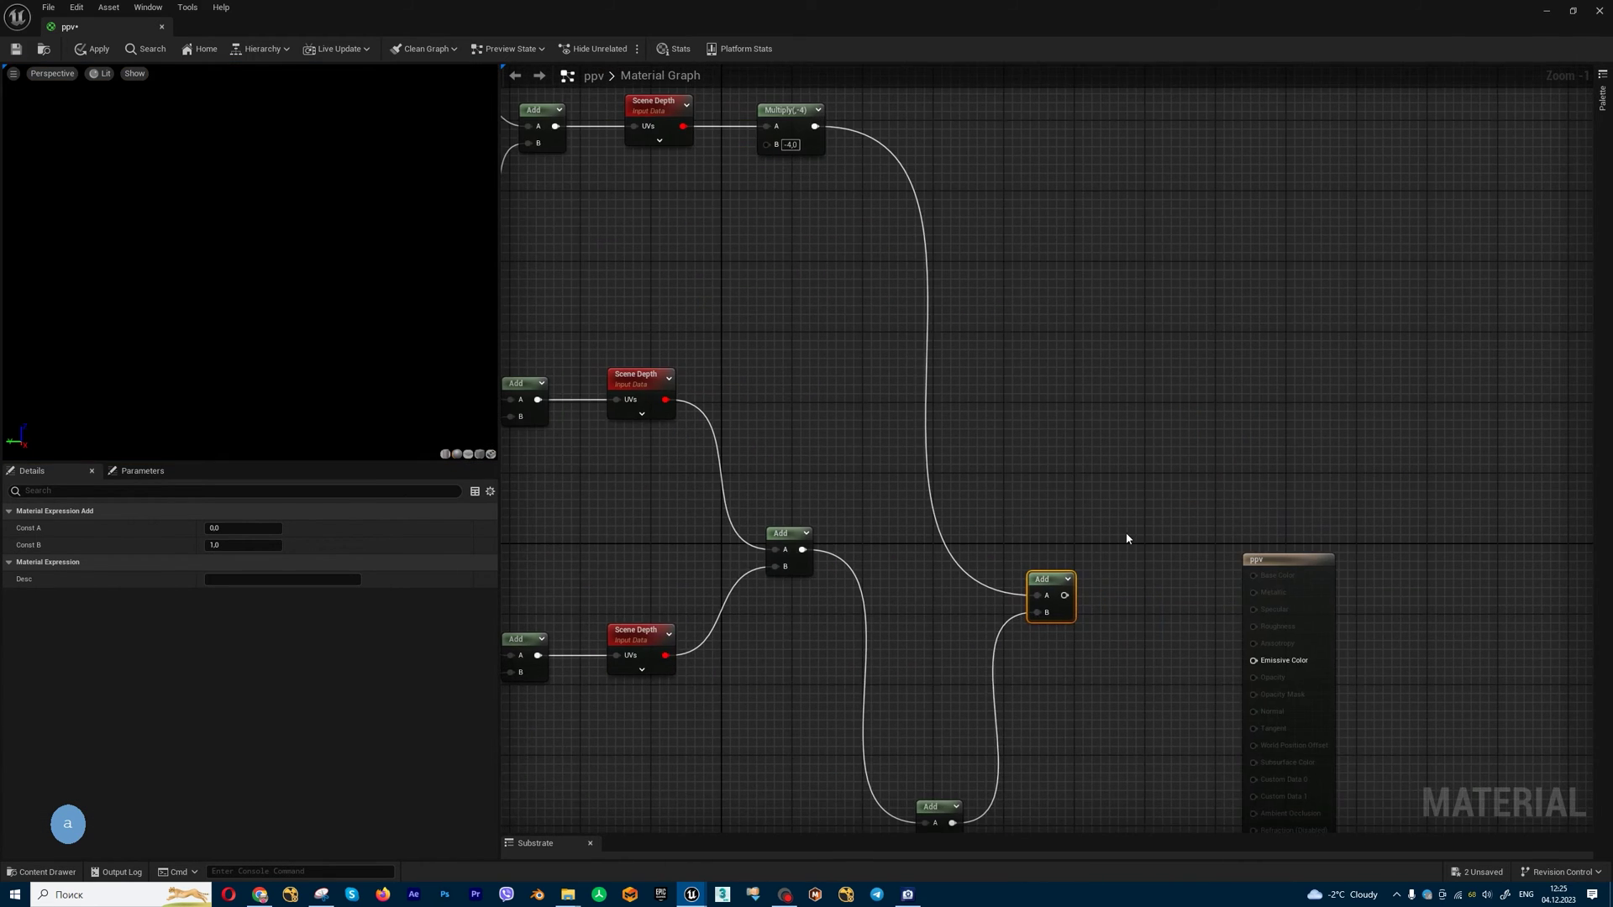
{"action": "right_click_drag", "start_coordinate": [1274, 584], "coordinate": [1210, 525]}
Feed the final Add into ppv's Emissive Color and minimize the material editor.
{"action": "left_click", "coordinate": [1222, 507]}
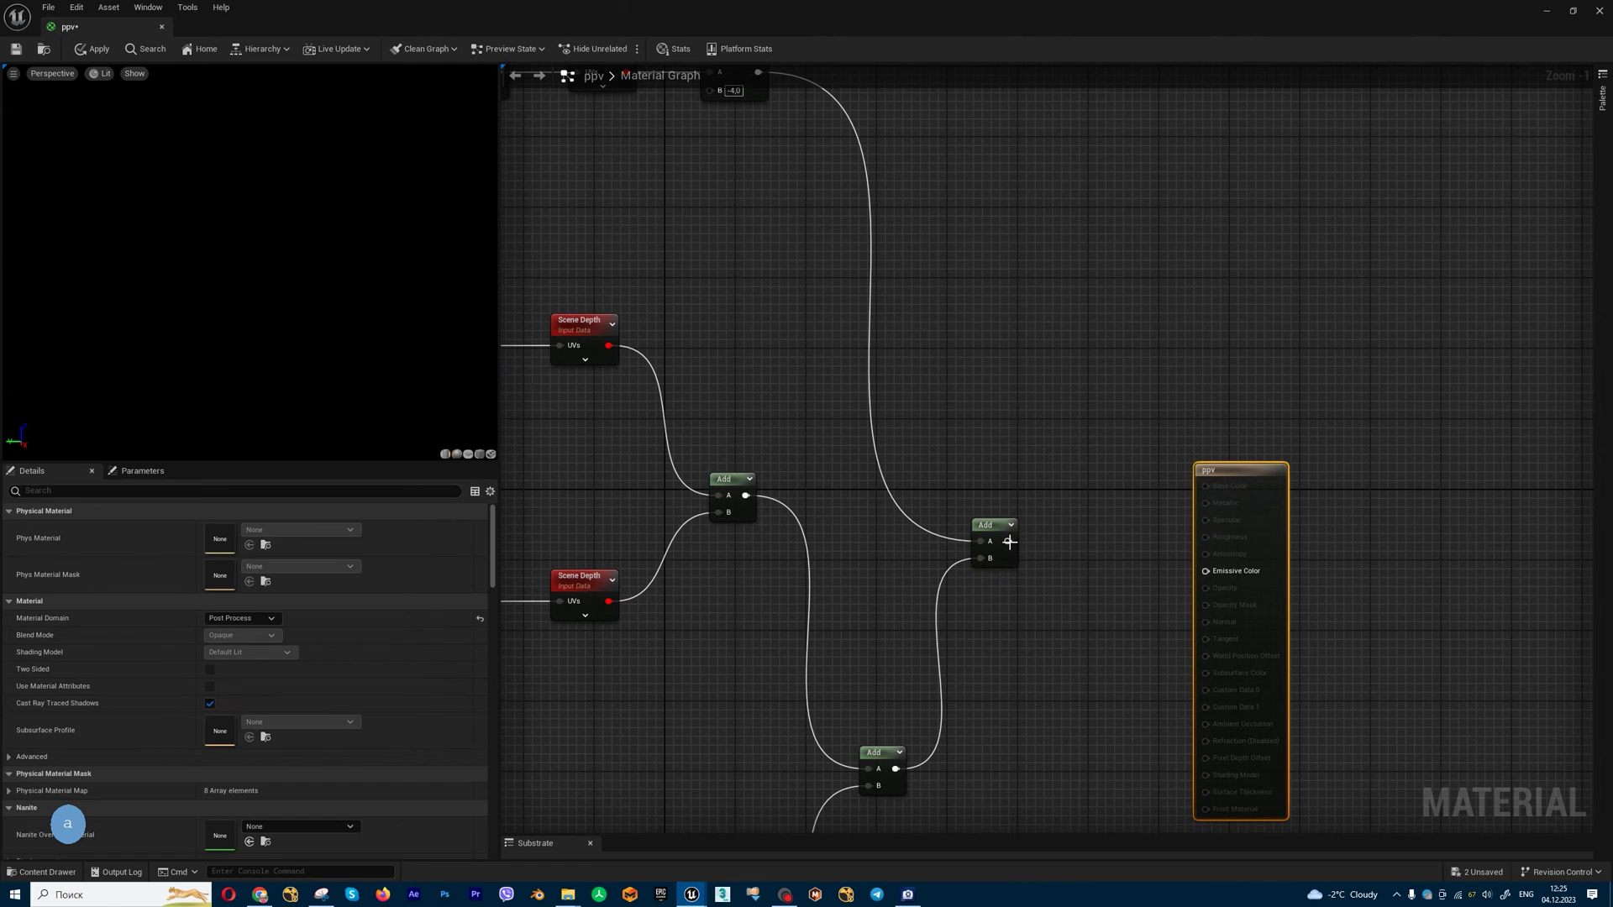
{"action": "left_click_drag", "start_coordinate": [1008, 541], "coordinate": [1206, 570]}
{"action": "left_click_drag", "start_coordinate": [1227, 489], "coordinate": [1227, 463]}
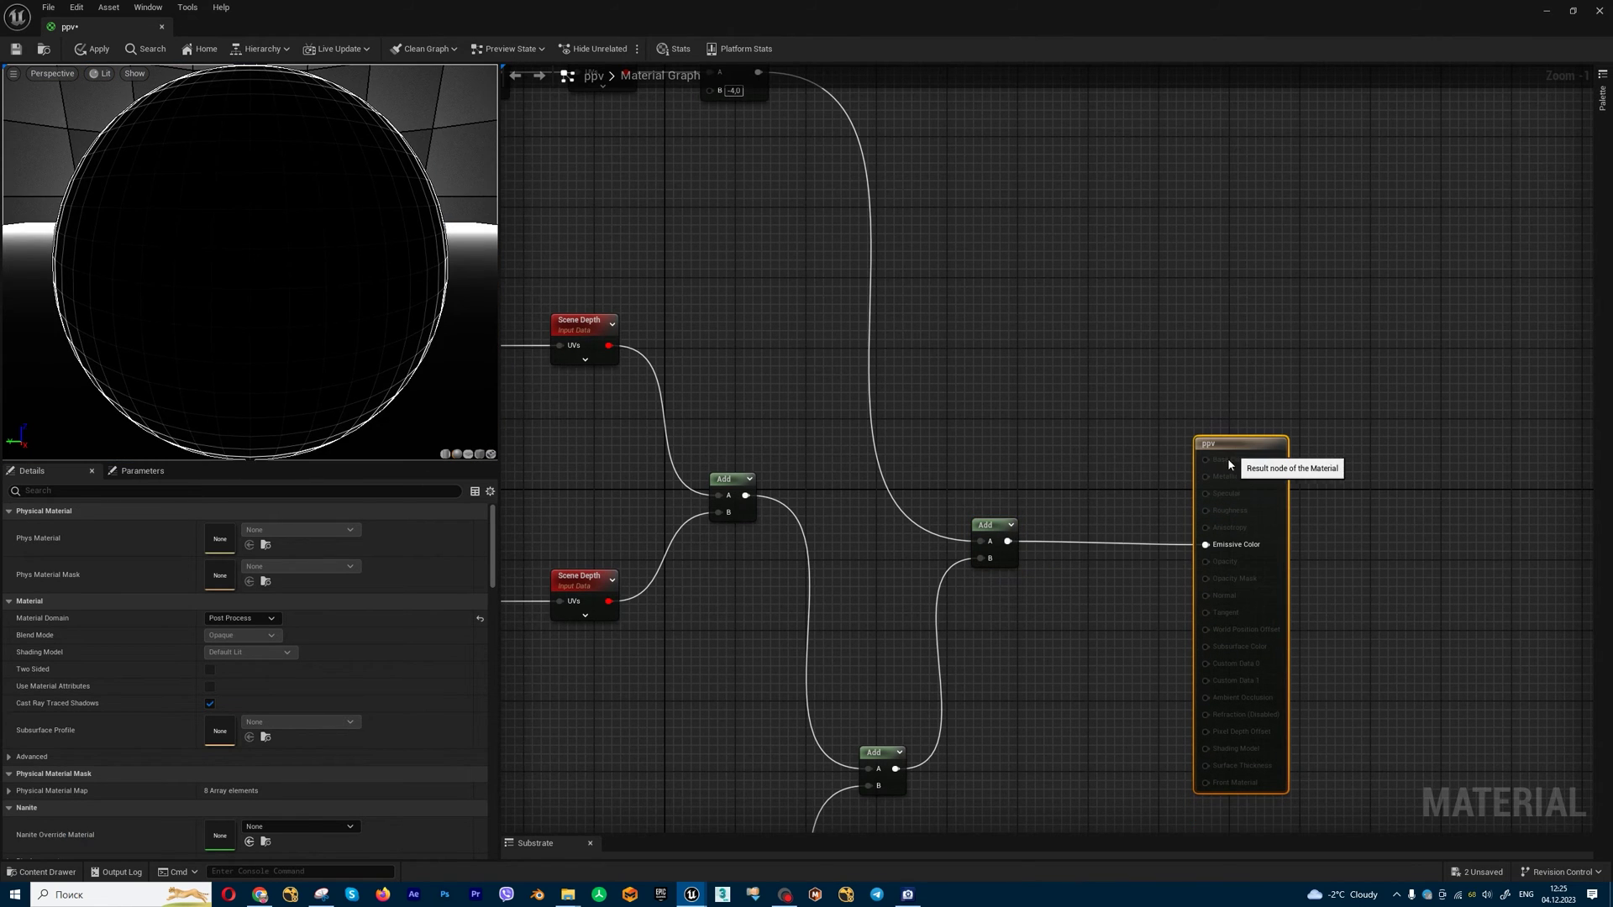
{"action": "scroll", "coordinate": [329, 254], "scroll_direction": "down", "scroll_amount": 5}
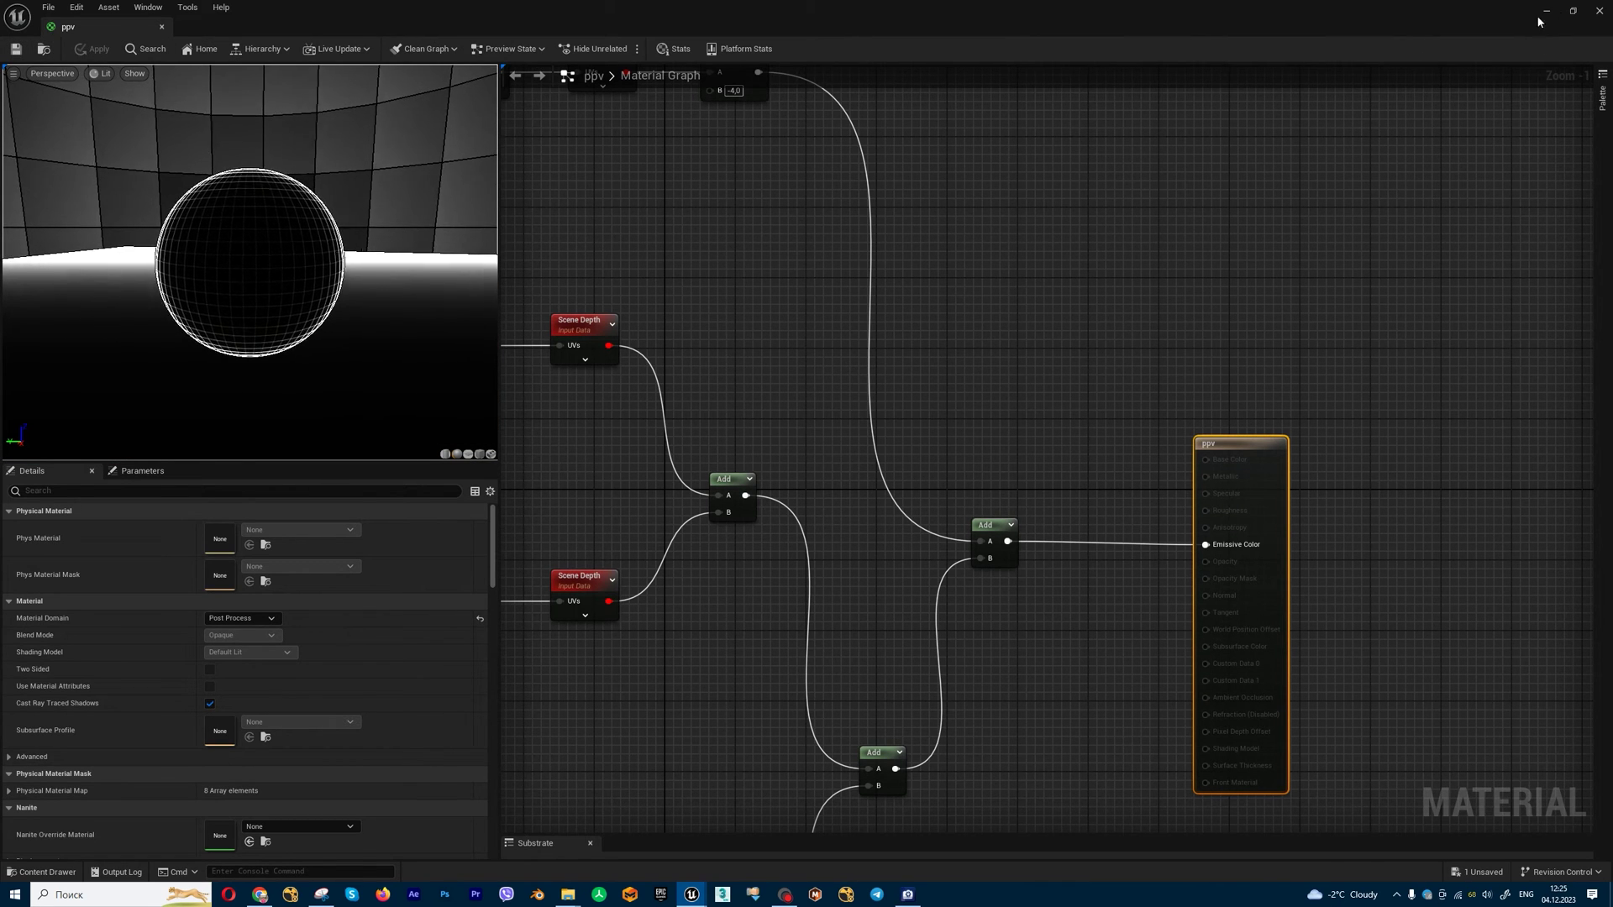
{"action": "left_click", "coordinate": [1572, 11]}
{"action": "left_click", "coordinate": [1294, 90]}
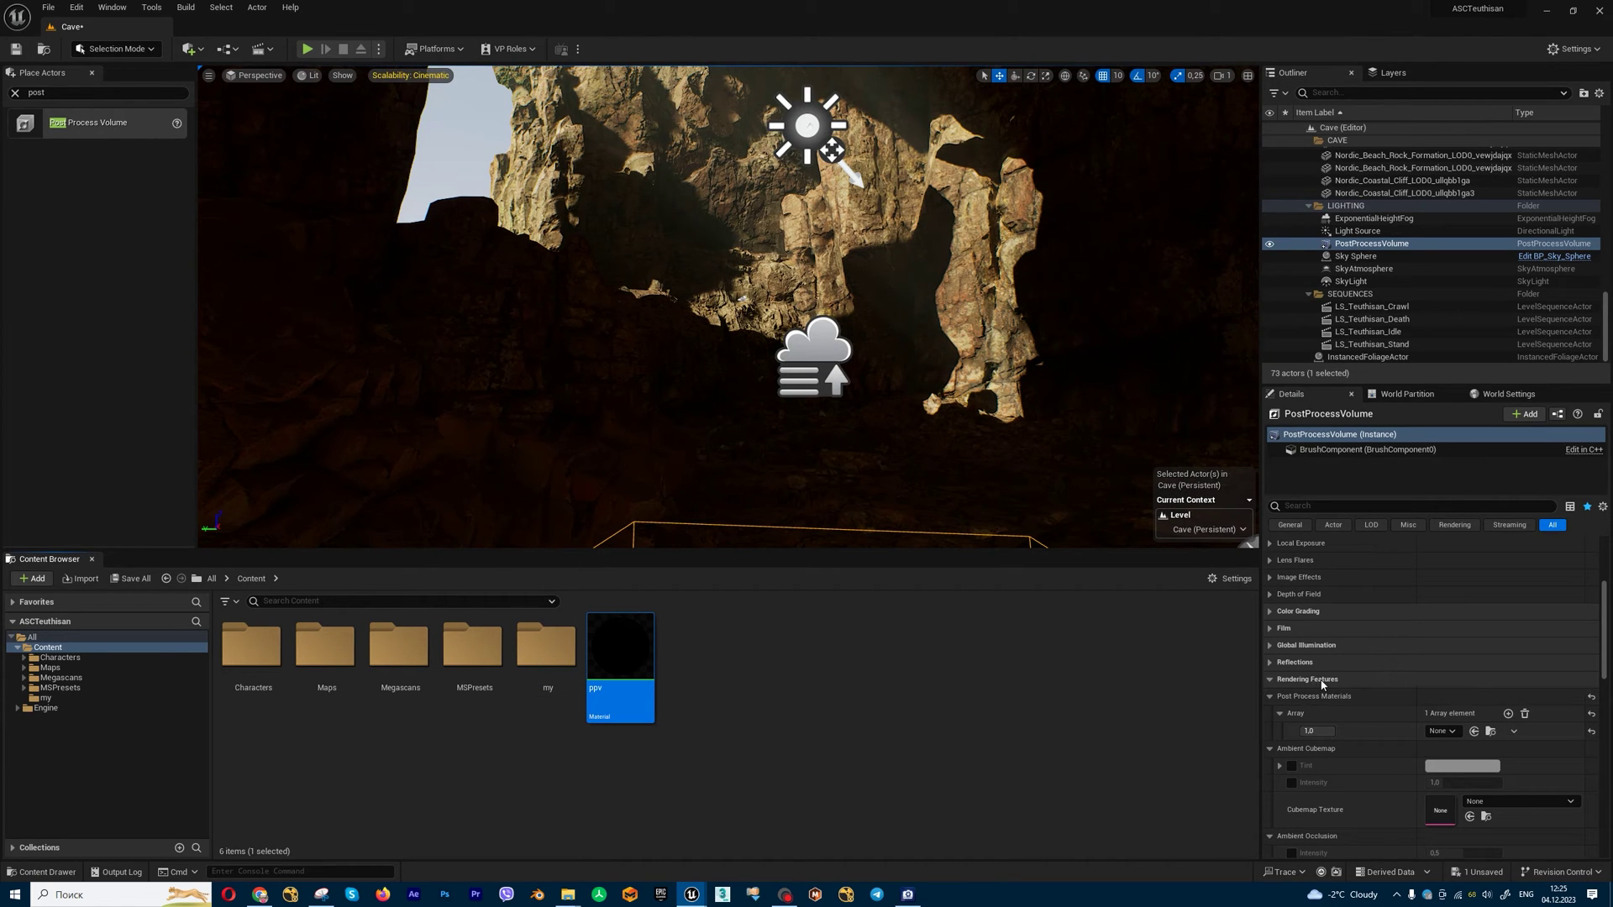
Assign ppv in the PostProcessVolume's Post Process Materials and look around the outlined cave.
{"action": "left_click", "coordinate": [1454, 731]}
{"action": "type", "text": "pp"}
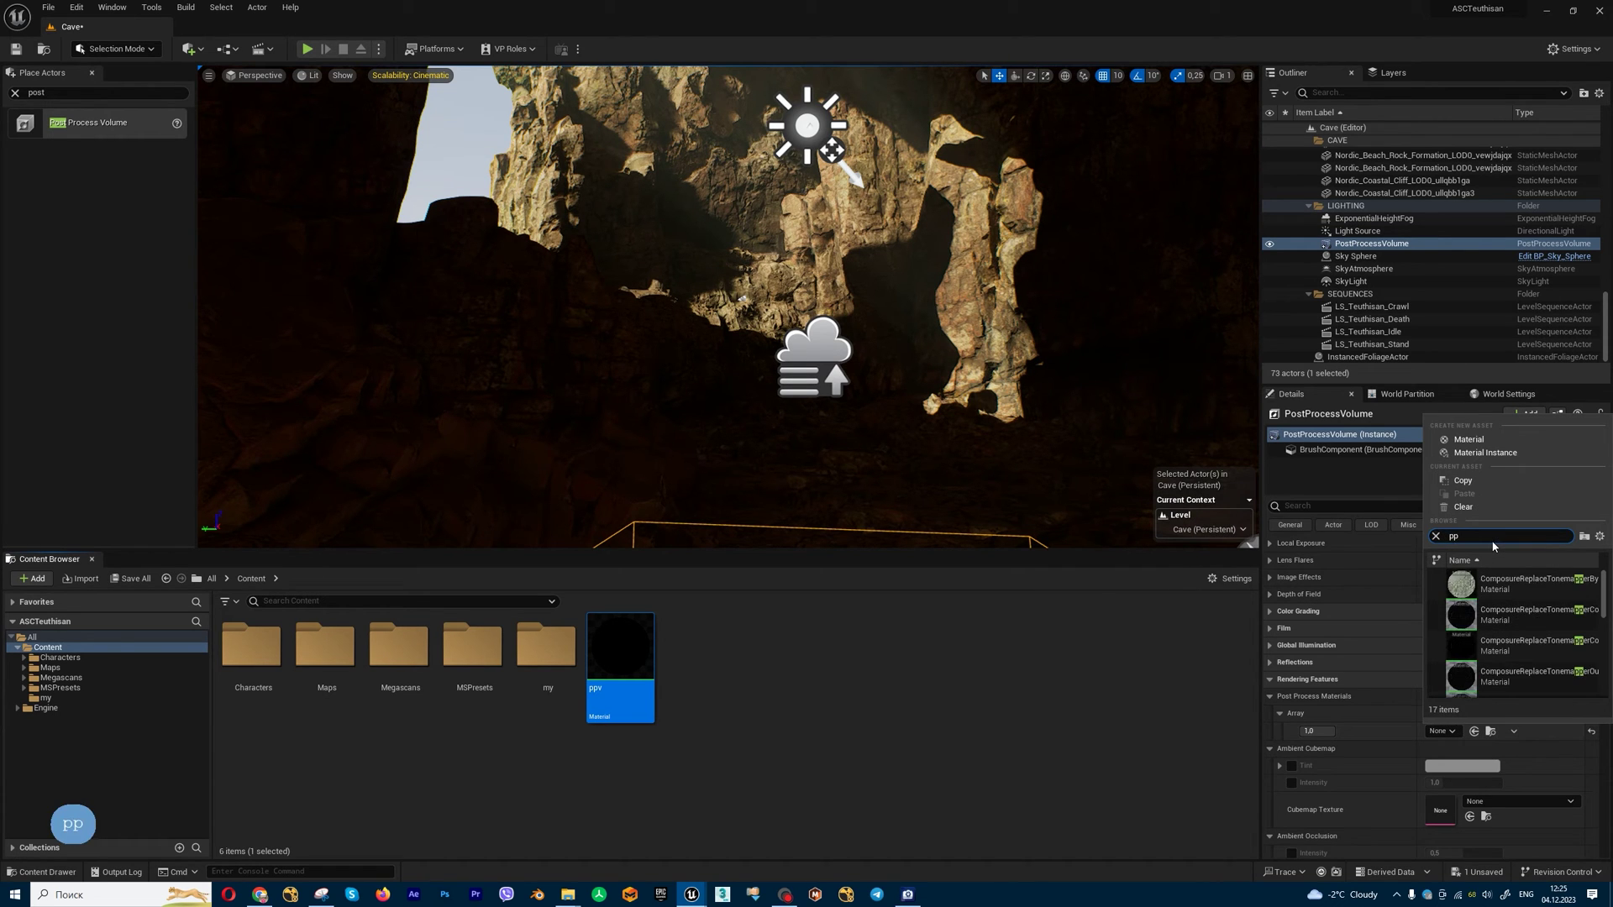
{"action": "type", "text": "v"}
{"action": "left_click", "coordinate": [1521, 588]}
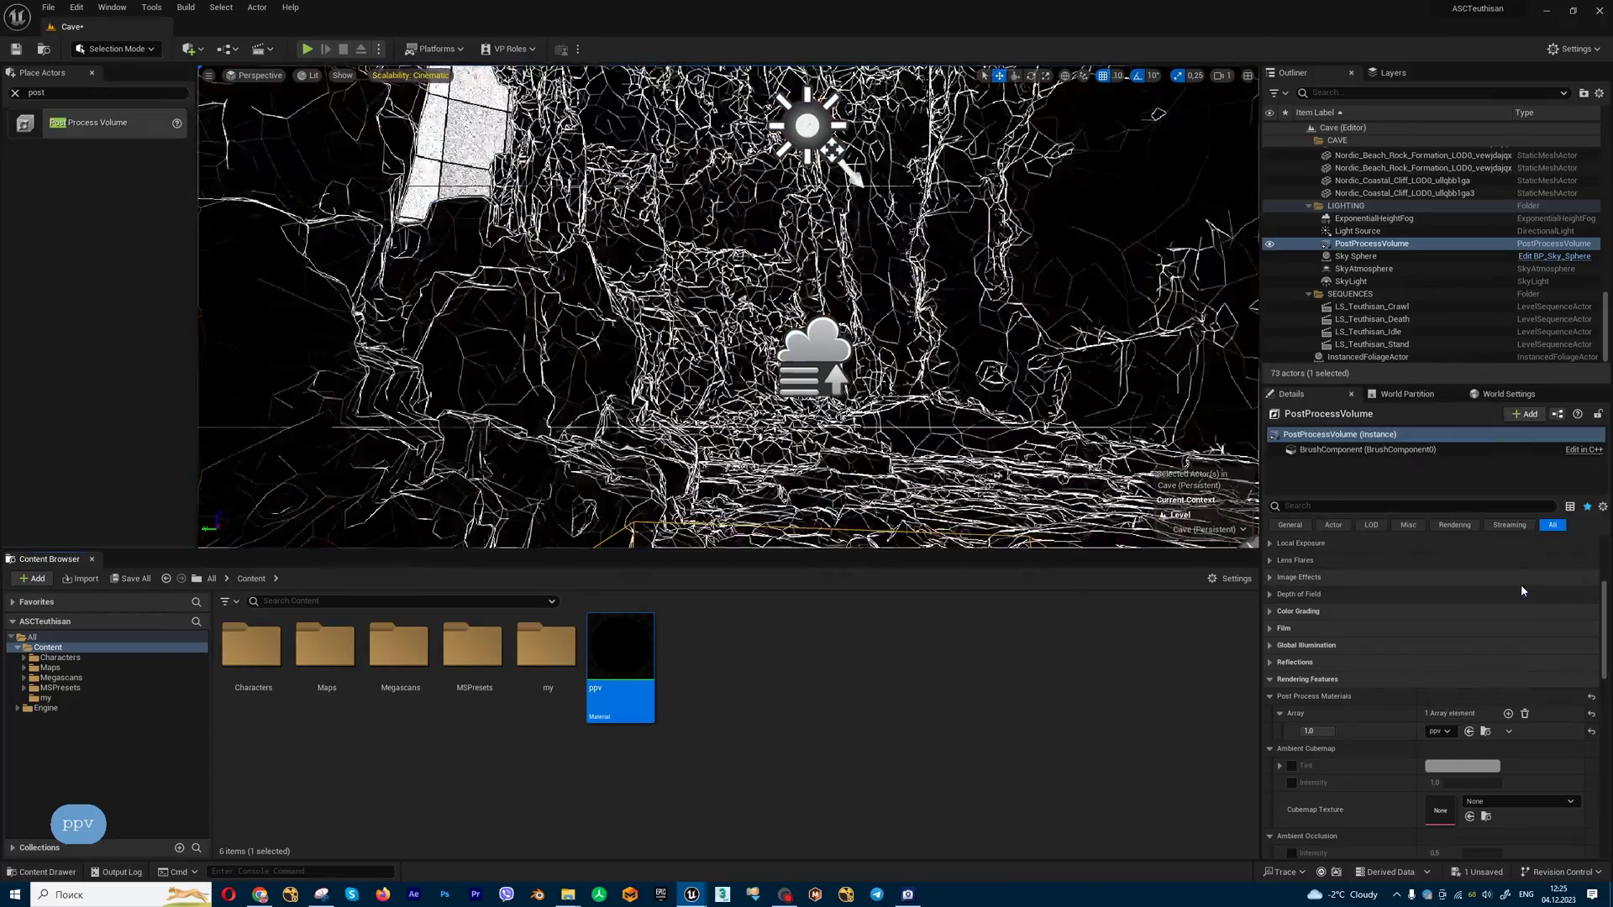
{"action": "right_click_drag", "start_coordinate": [727, 308], "coordinate": [840, 277]}
{"action": "right_click_drag", "start_coordinate": [324, 74], "coordinate": [283, 78]}
{"action": "left_click", "coordinate": [261, 48]}
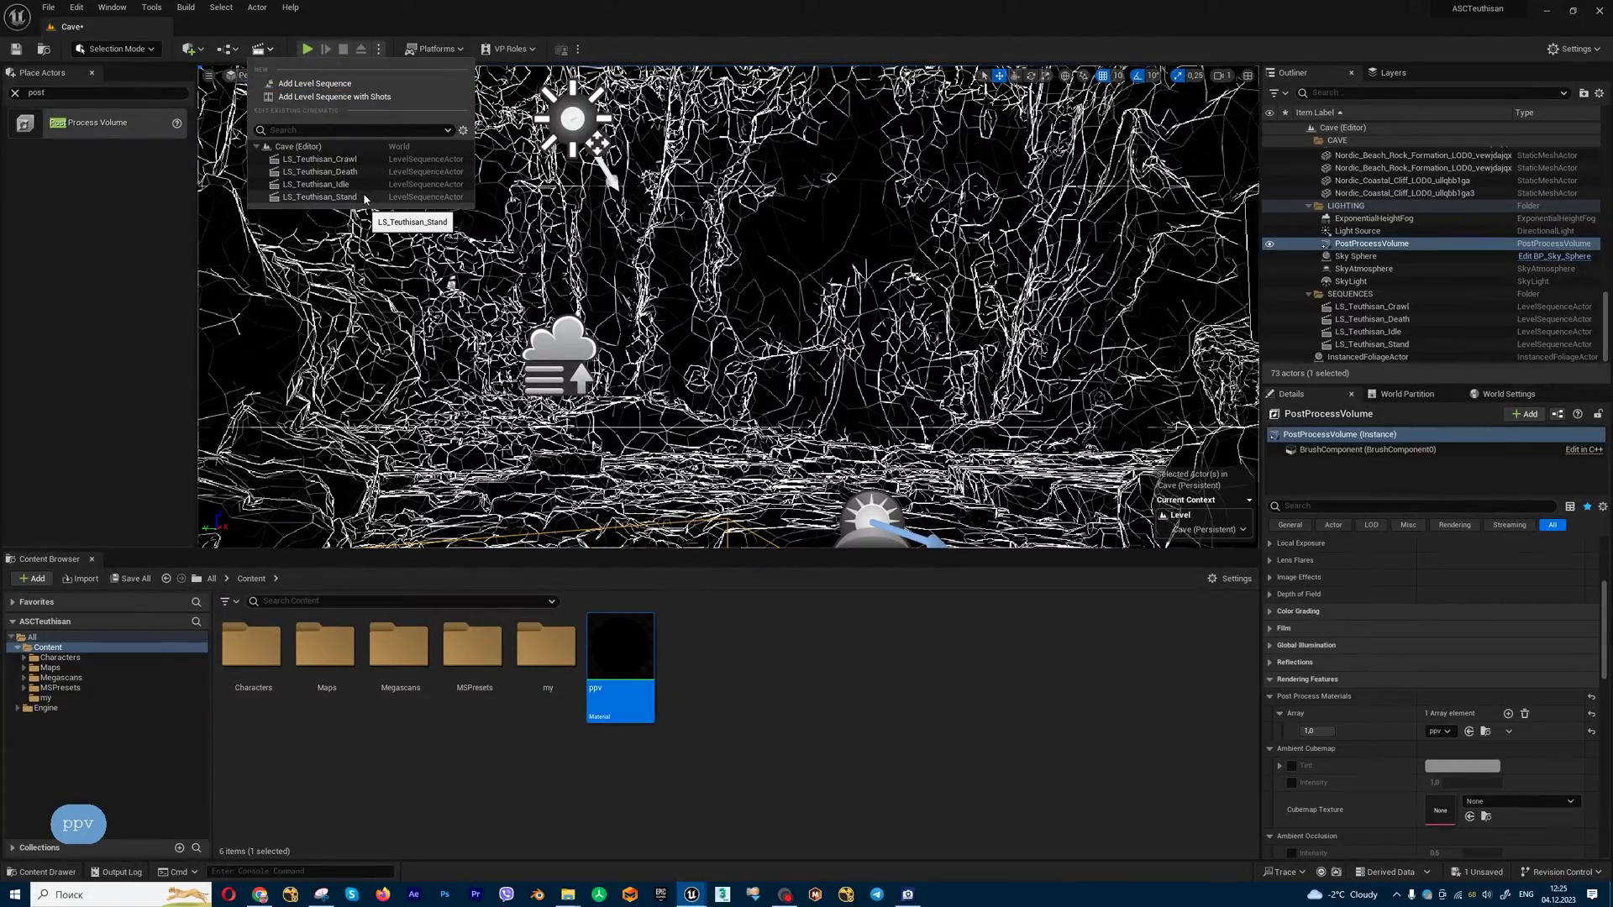
Open LS_Teuthisan_Stand, scrub to frame 165, and fly the camera toward the creature.
{"action": "left_click", "coordinate": [319, 196]}
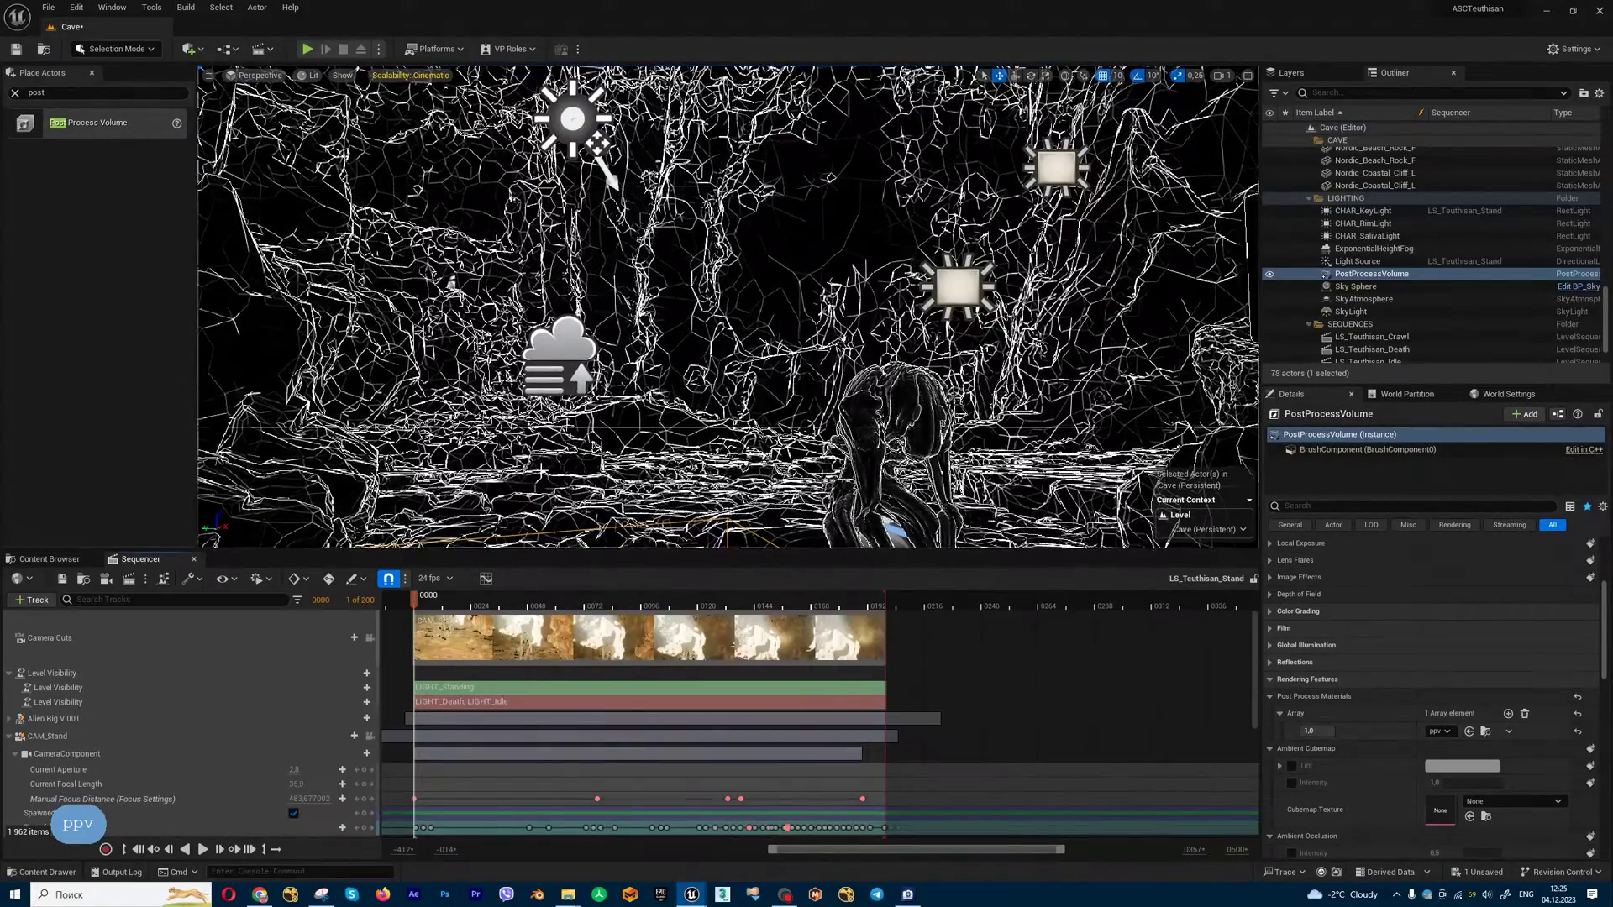
{"action": "left_click_drag", "start_coordinate": [413, 597], "coordinate": [805, 607]}
{"action": "key", "text": "d"}
{"action": "key", "text": "d"}
{"action": "key", "text": "s"}
{"action": "key", "text": "s"}
{"action": "key", "text": "d"}
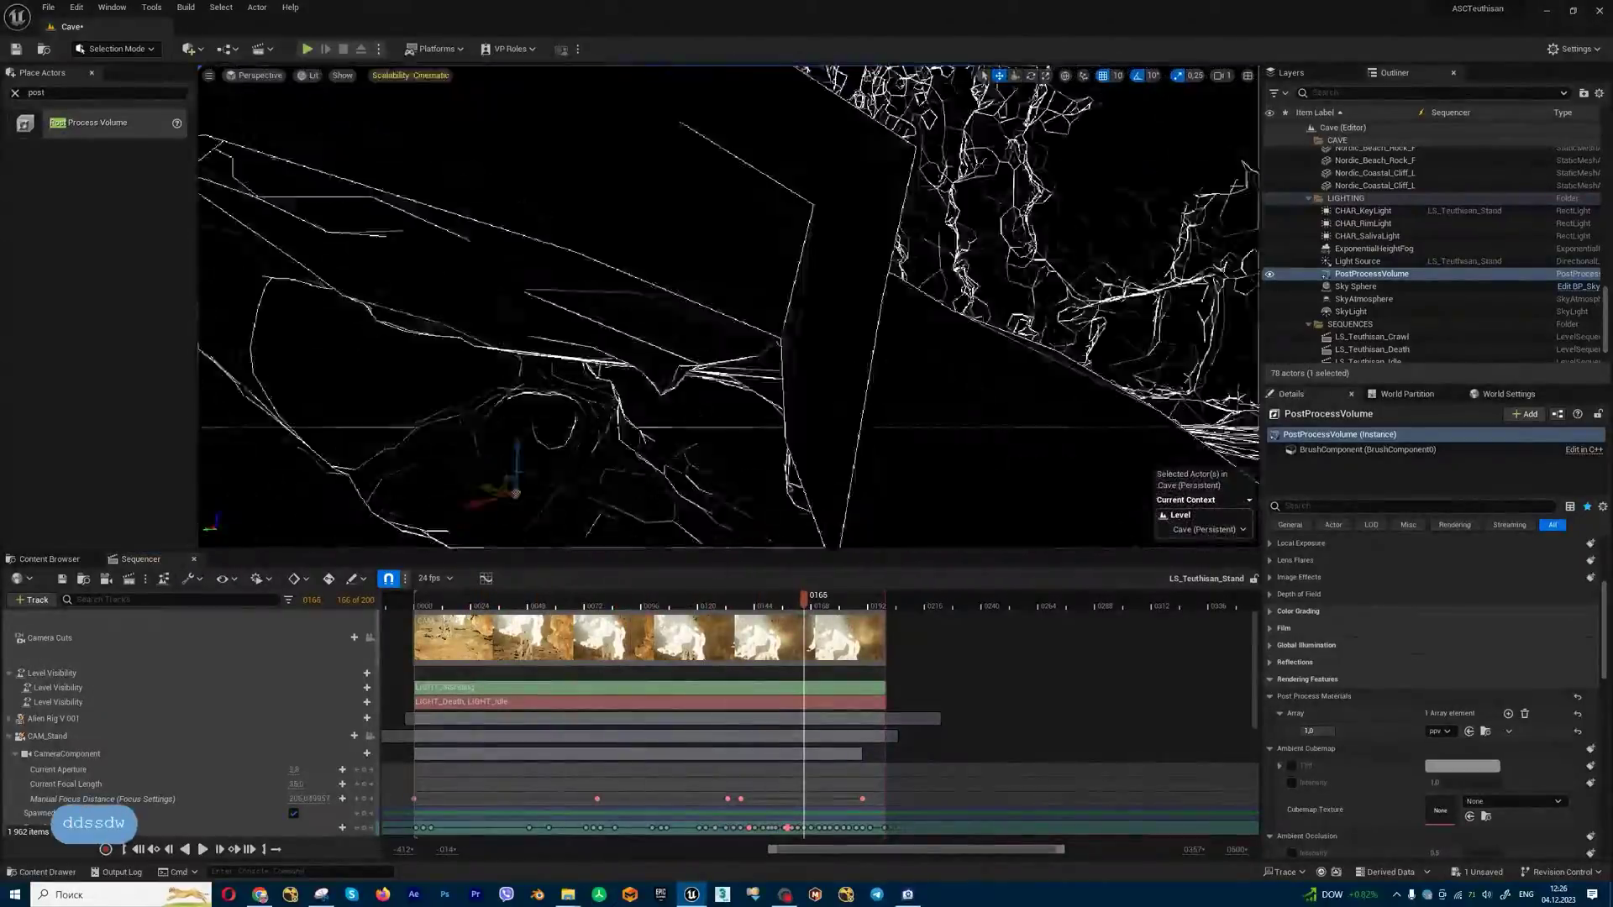
{"action": "key", "text": "w"}
{"action": "key", "text": "w"}
{"action": "key", "text": "e"}
{"action": "key", "text": "w"}
{"action": "key", "text": "a"}
{"action": "key", "text": "s"}
{"action": "key", "text": "w"}
{"action": "key", "text": "s"}
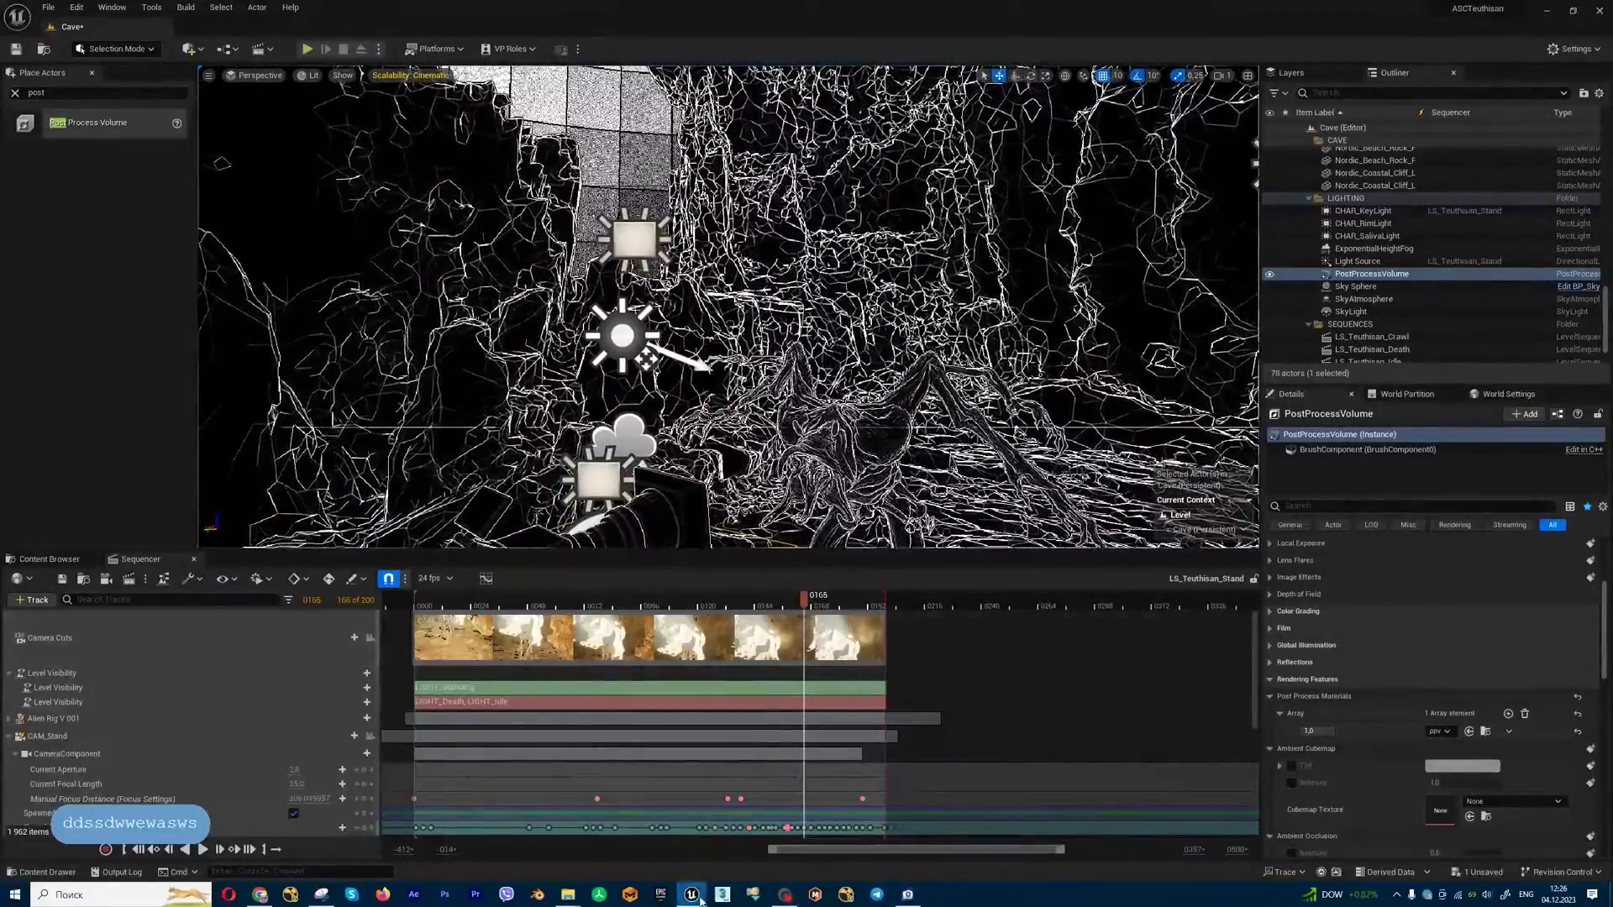
Add a pink Constant3Vector beside ppv's output node.
{"action": "mouse_move", "coordinate": [690, 895]}
{"action": "left_click", "coordinate": [753, 860]}
{"action": "right_click_drag", "start_coordinate": [1188, 710], "coordinate": [897, 619]}
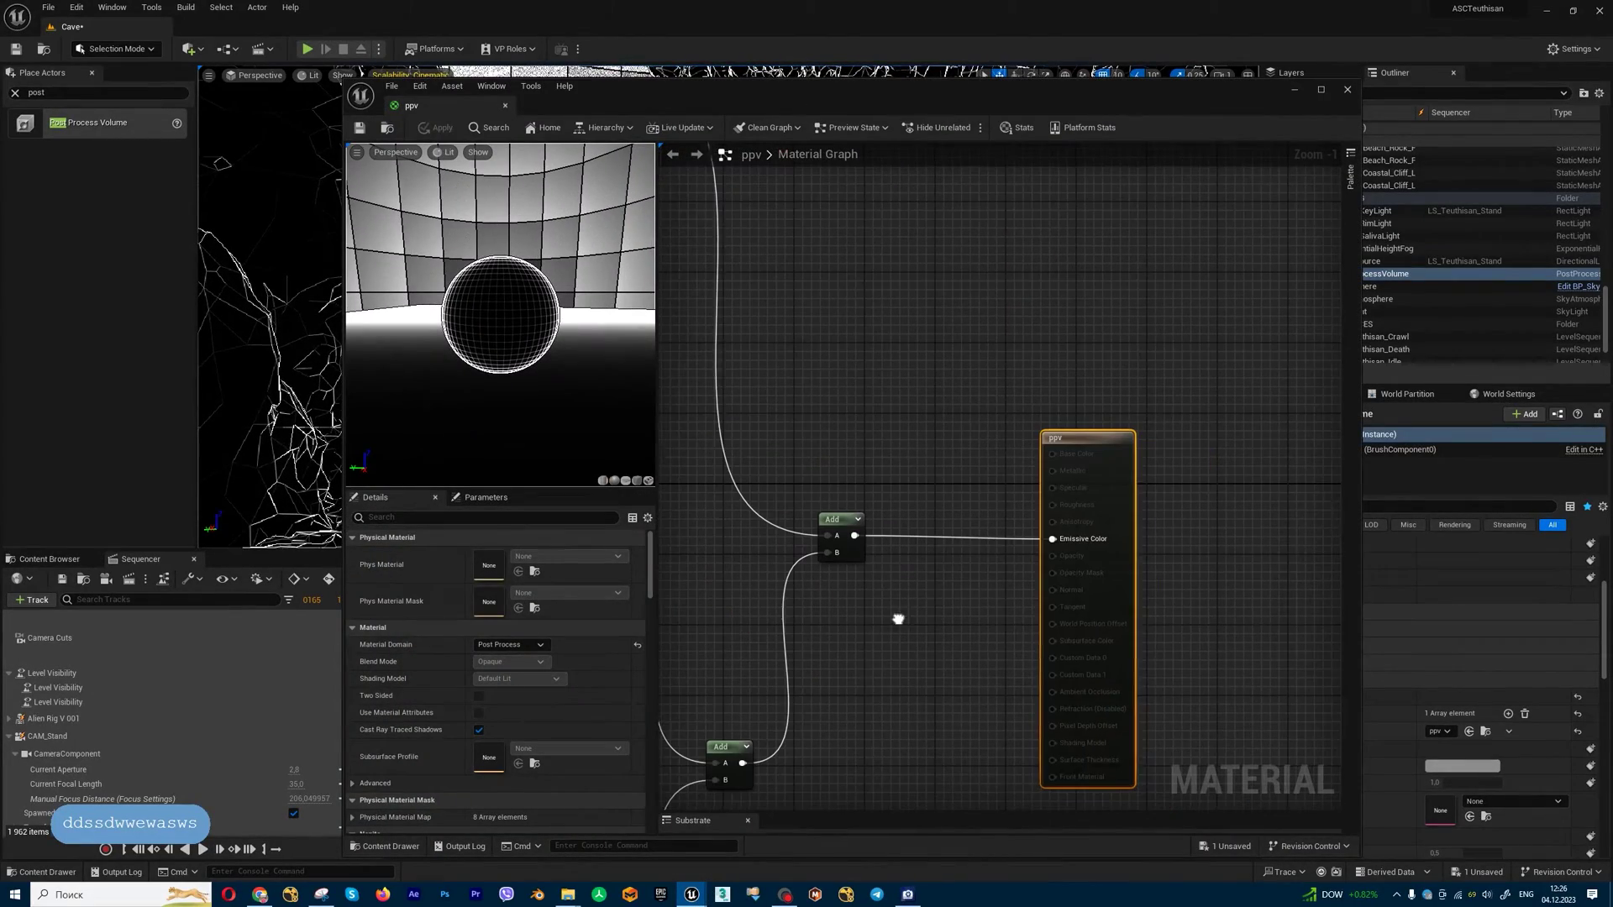
{"action": "left_click_drag", "start_coordinate": [1068, 445], "coordinate": [1157, 444]}
{"action": "left_click", "coordinate": [1002, 644]}
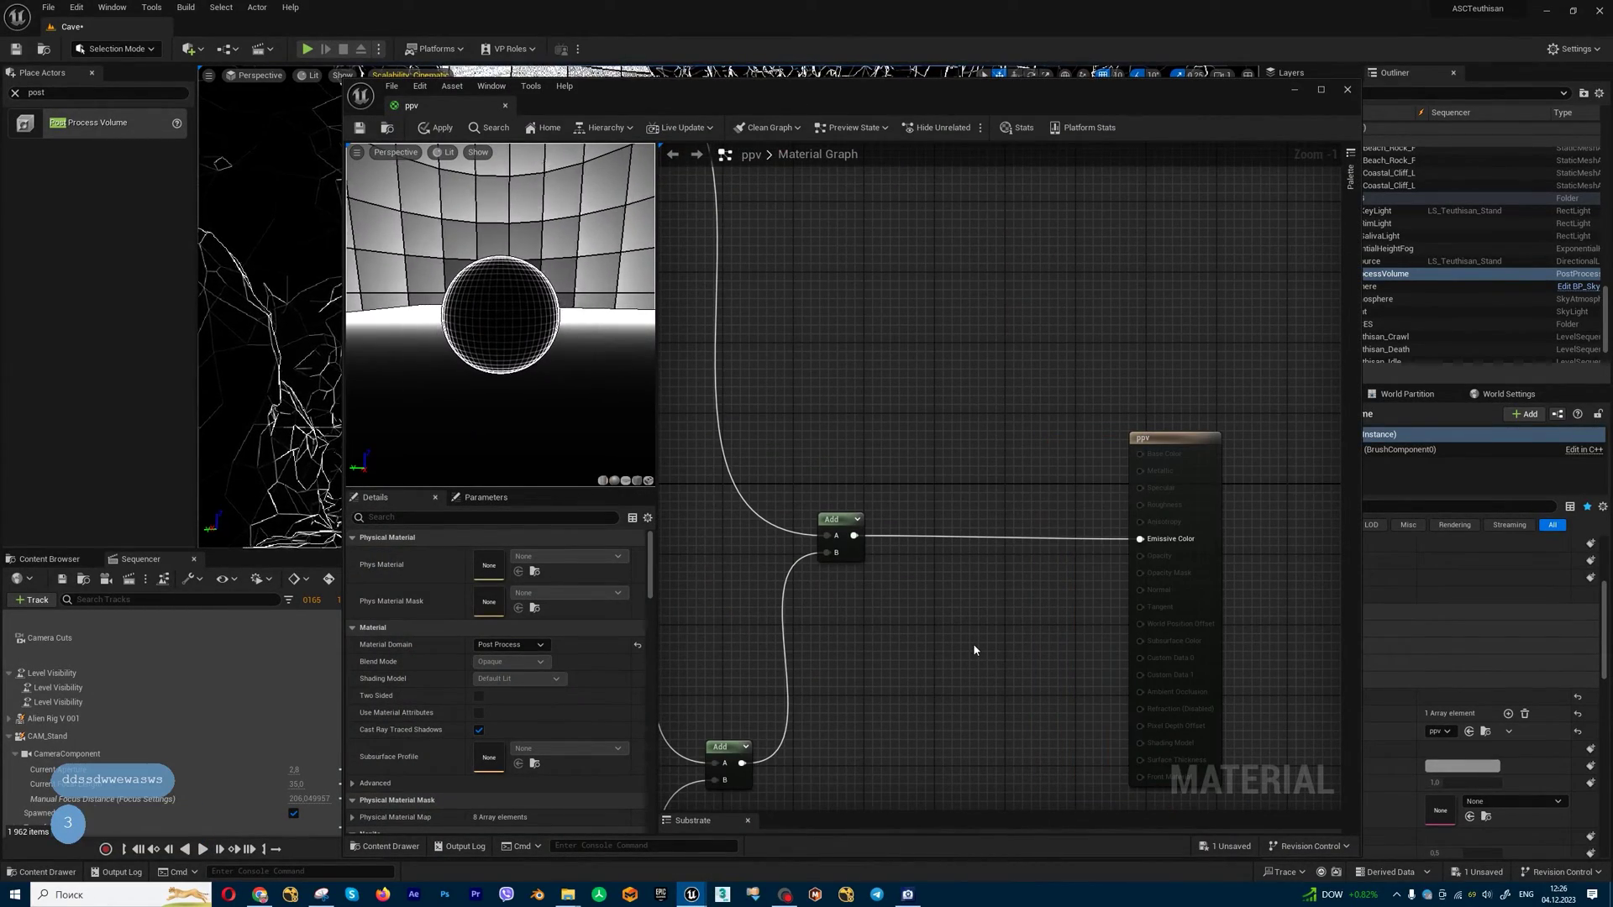
{"action": "key", "text": "3"}
{"action": "left_click", "coordinate": [973, 643]}
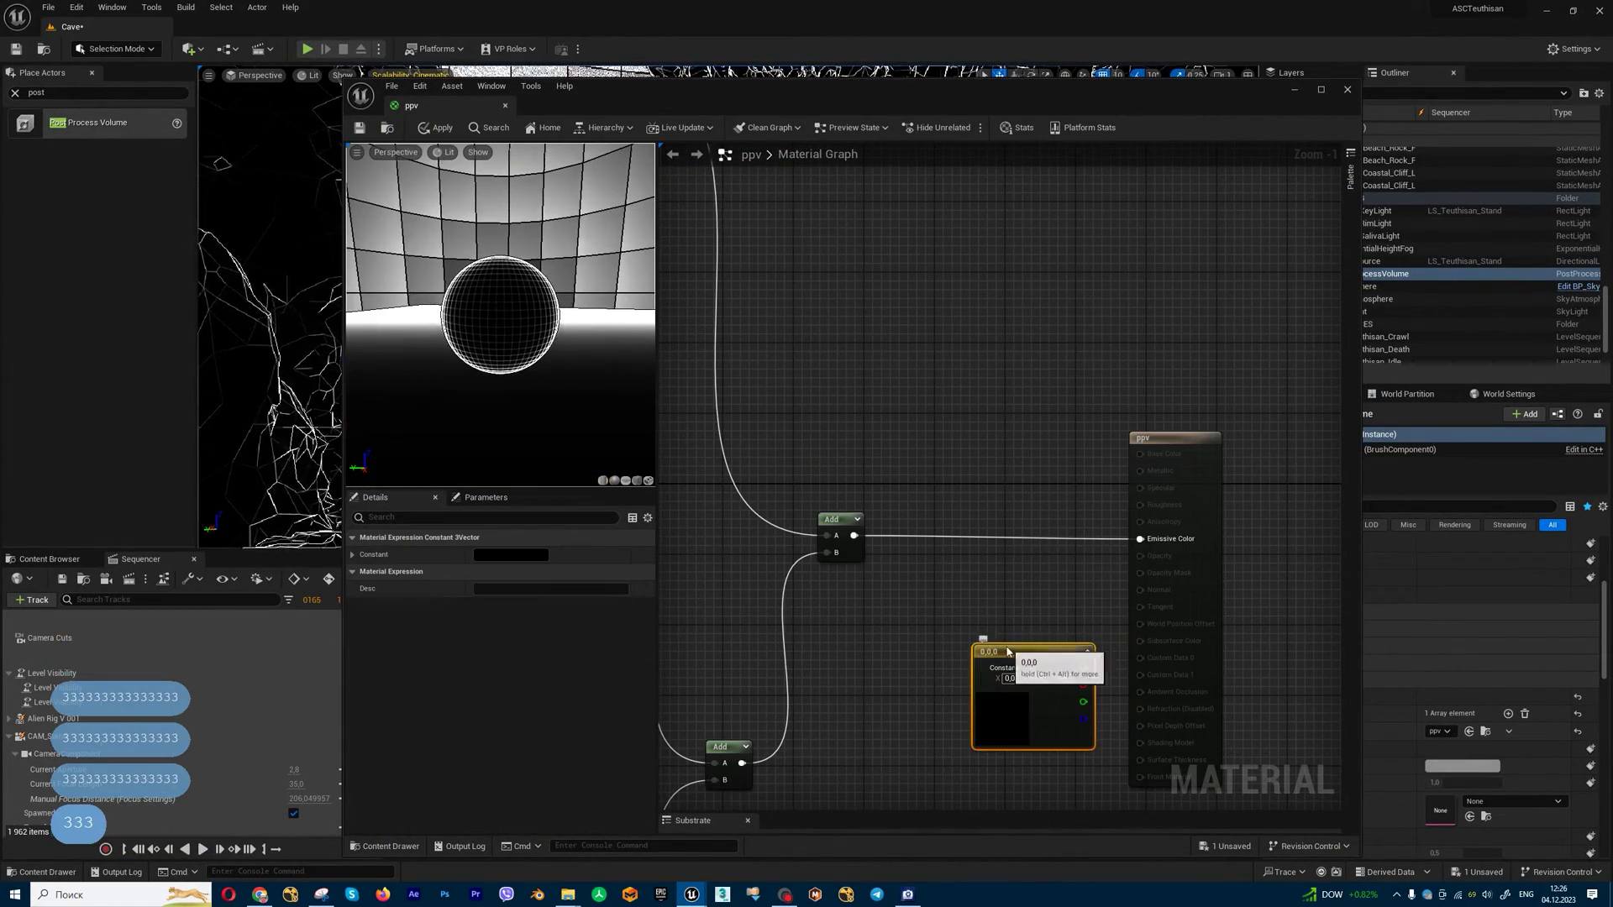
{"action": "left_click_drag", "start_coordinate": [1003, 708], "coordinate": [939, 689]}
{"action": "double_click", "coordinate": [939, 689]}
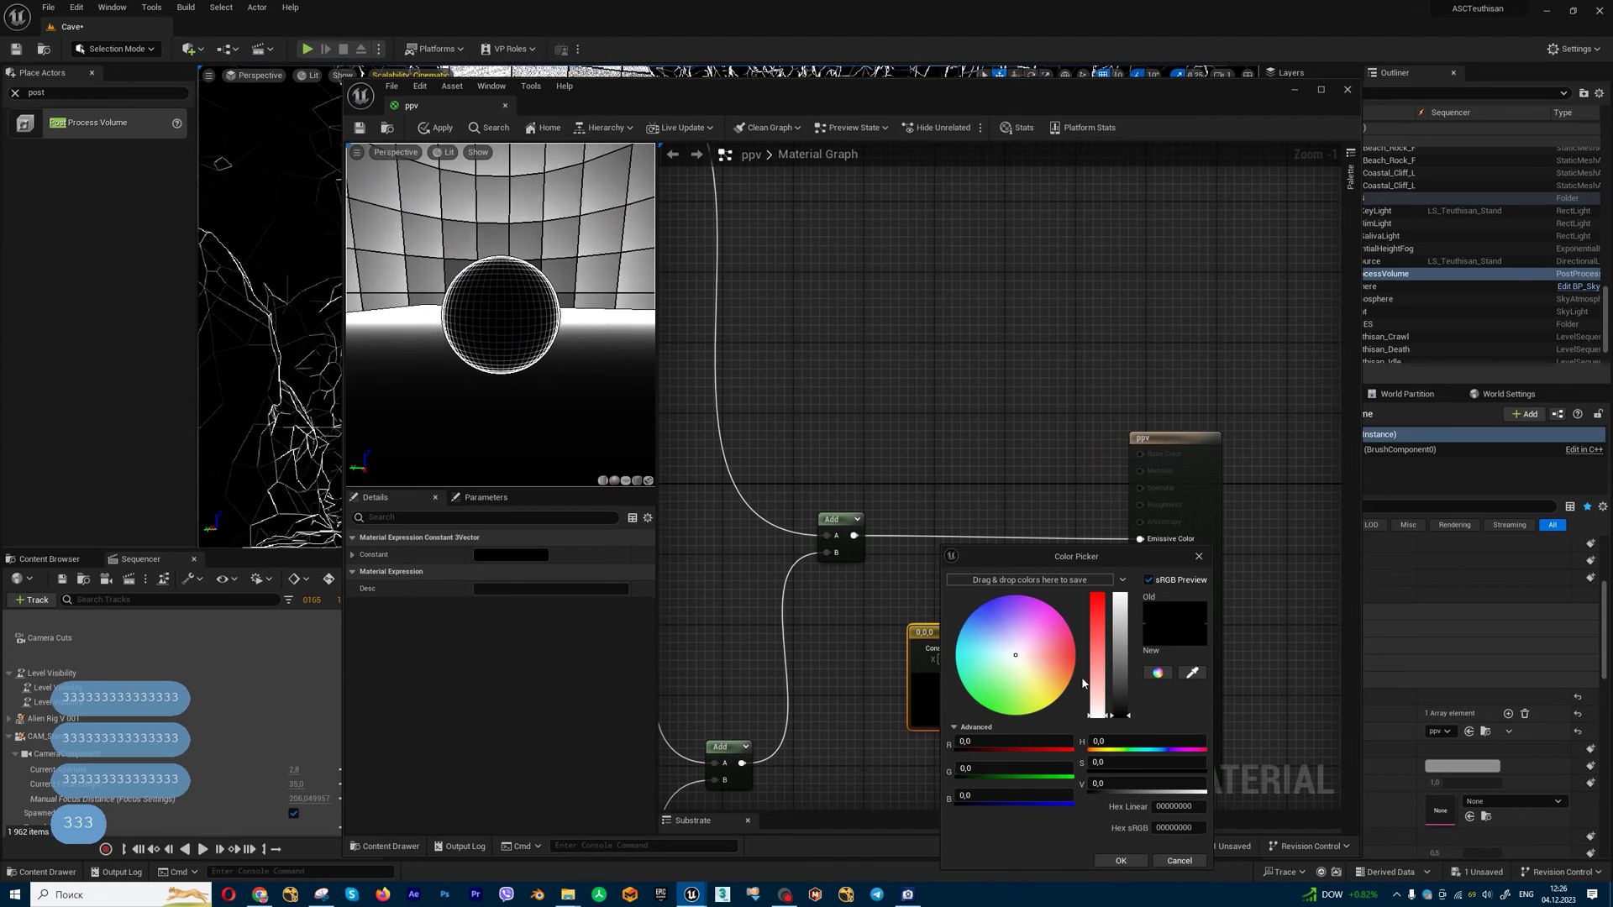
{"action": "left_click", "coordinate": [1013, 647]}
{"action": "left_click", "coordinate": [1126, 857]}
Multiply the Add result by the pink colour, then apply and save ppv.
{"action": "left_click_drag", "start_coordinate": [1013, 637], "coordinate": [935, 637]}
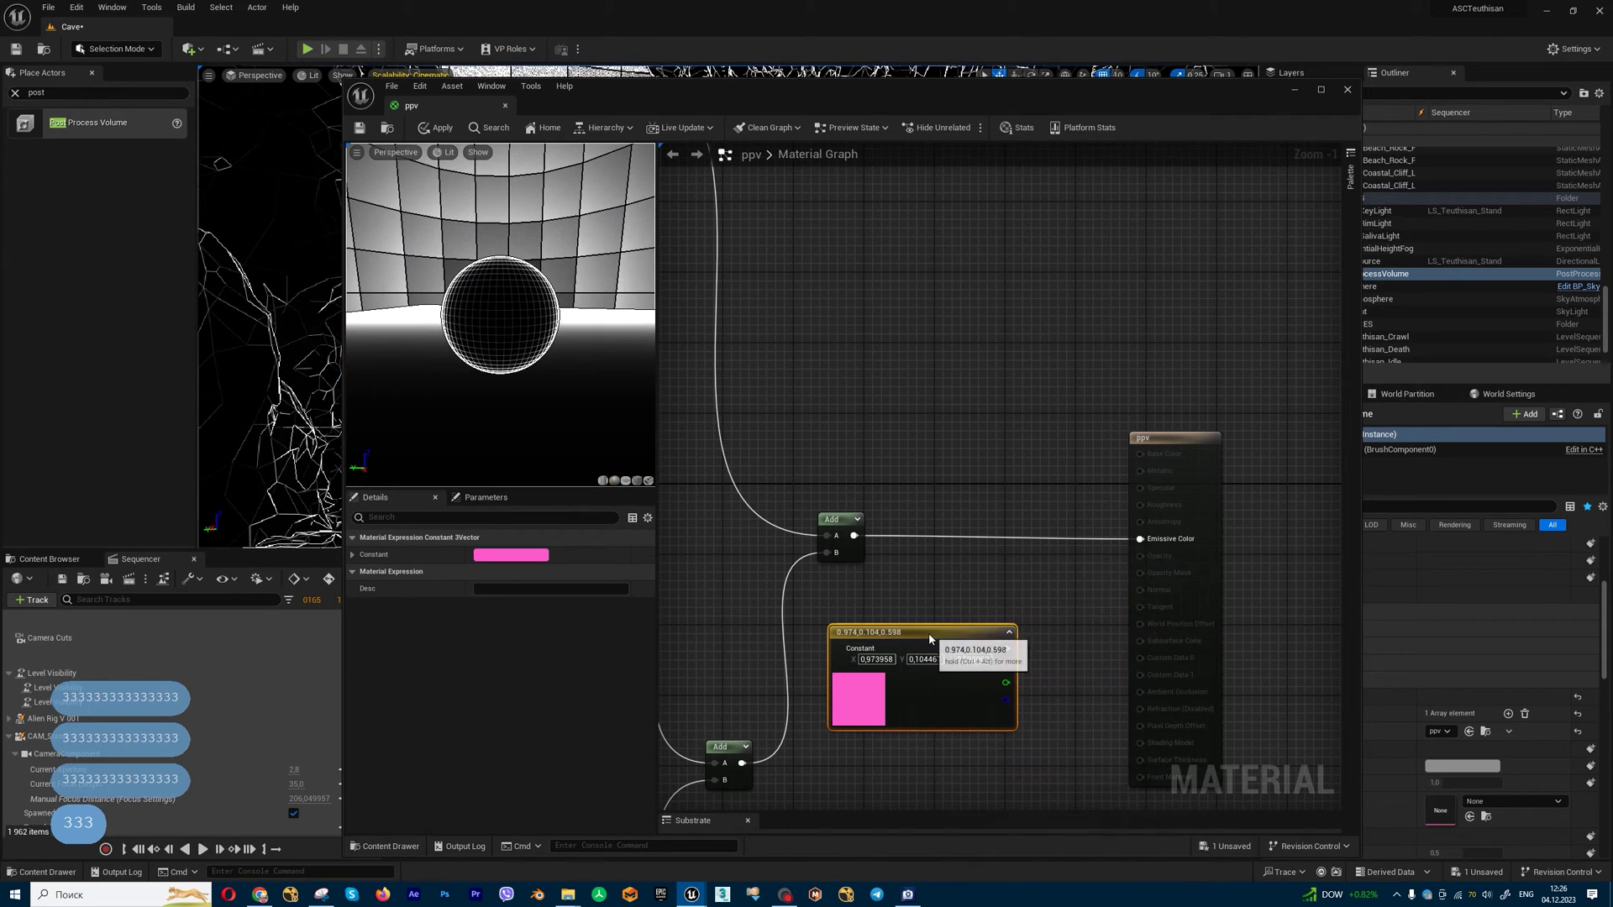
{"action": "left_click", "coordinate": [1027, 598]}
{"action": "left_click", "coordinate": [1047, 600]}
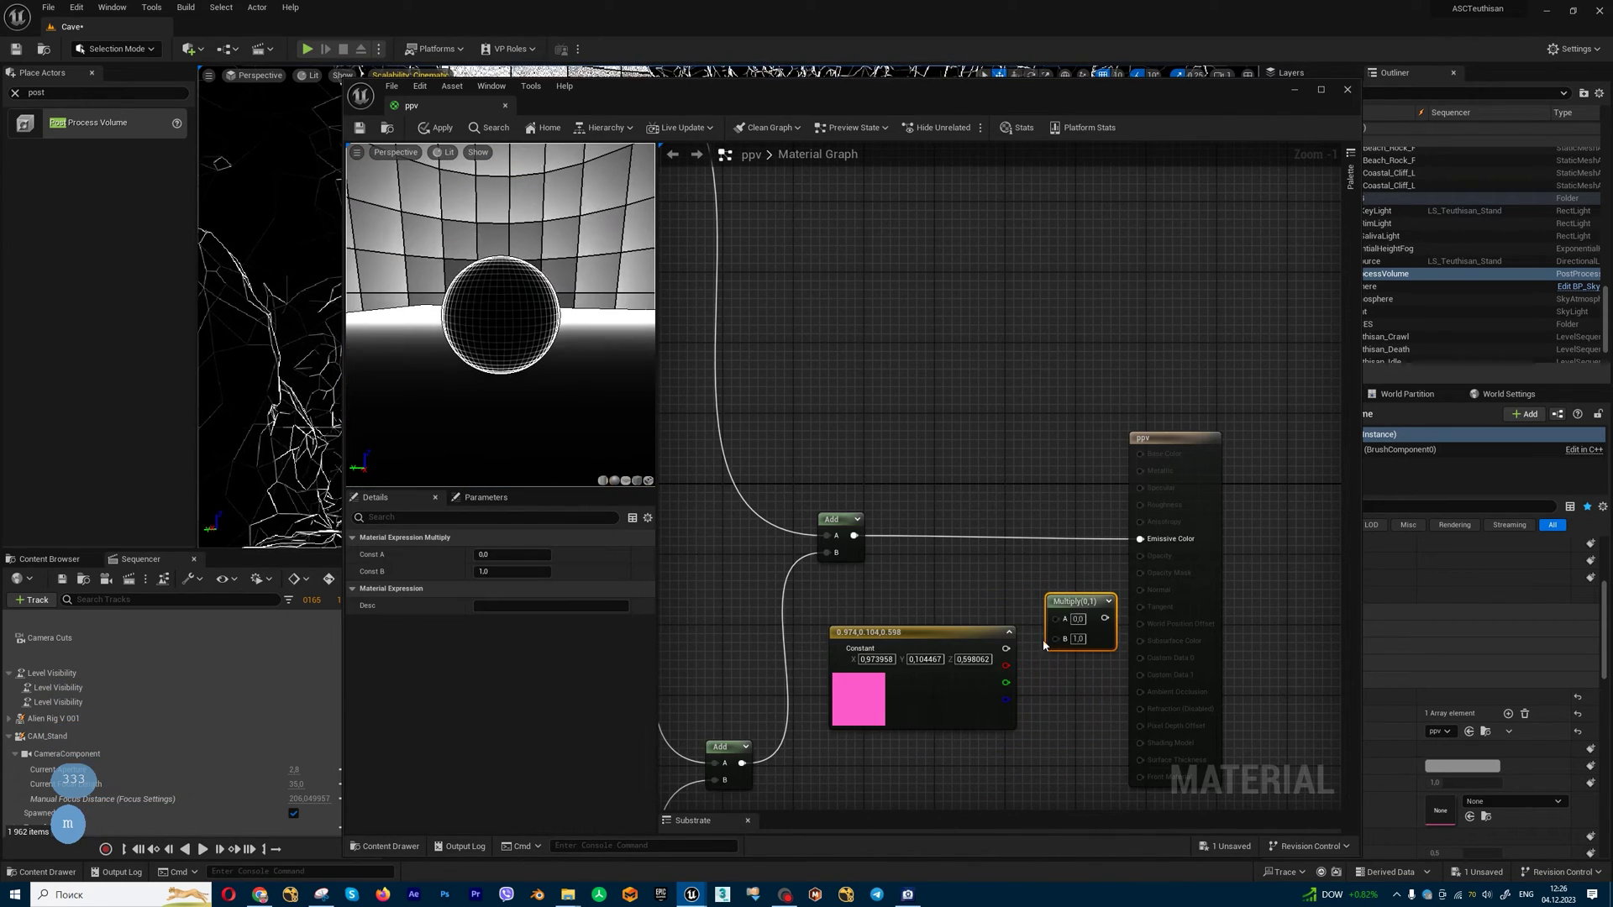
{"action": "mouse_move", "coordinate": [1006, 648]}
{"action": "left_mouse_down"}
{"action": "mouse_move", "coordinate": [1055, 638]}
{"action": "mouse_move", "coordinate": [1065, 580]}
{"action": "left_mouse_up"}
{"action": "mouse_move", "coordinate": [854, 535]}
{"action": "left_mouse_down"}
{"action": "mouse_move", "coordinate": [1041, 596]}
{"action": "mouse_move", "coordinate": [1140, 539]}
{"action": "left_mouse_up"}
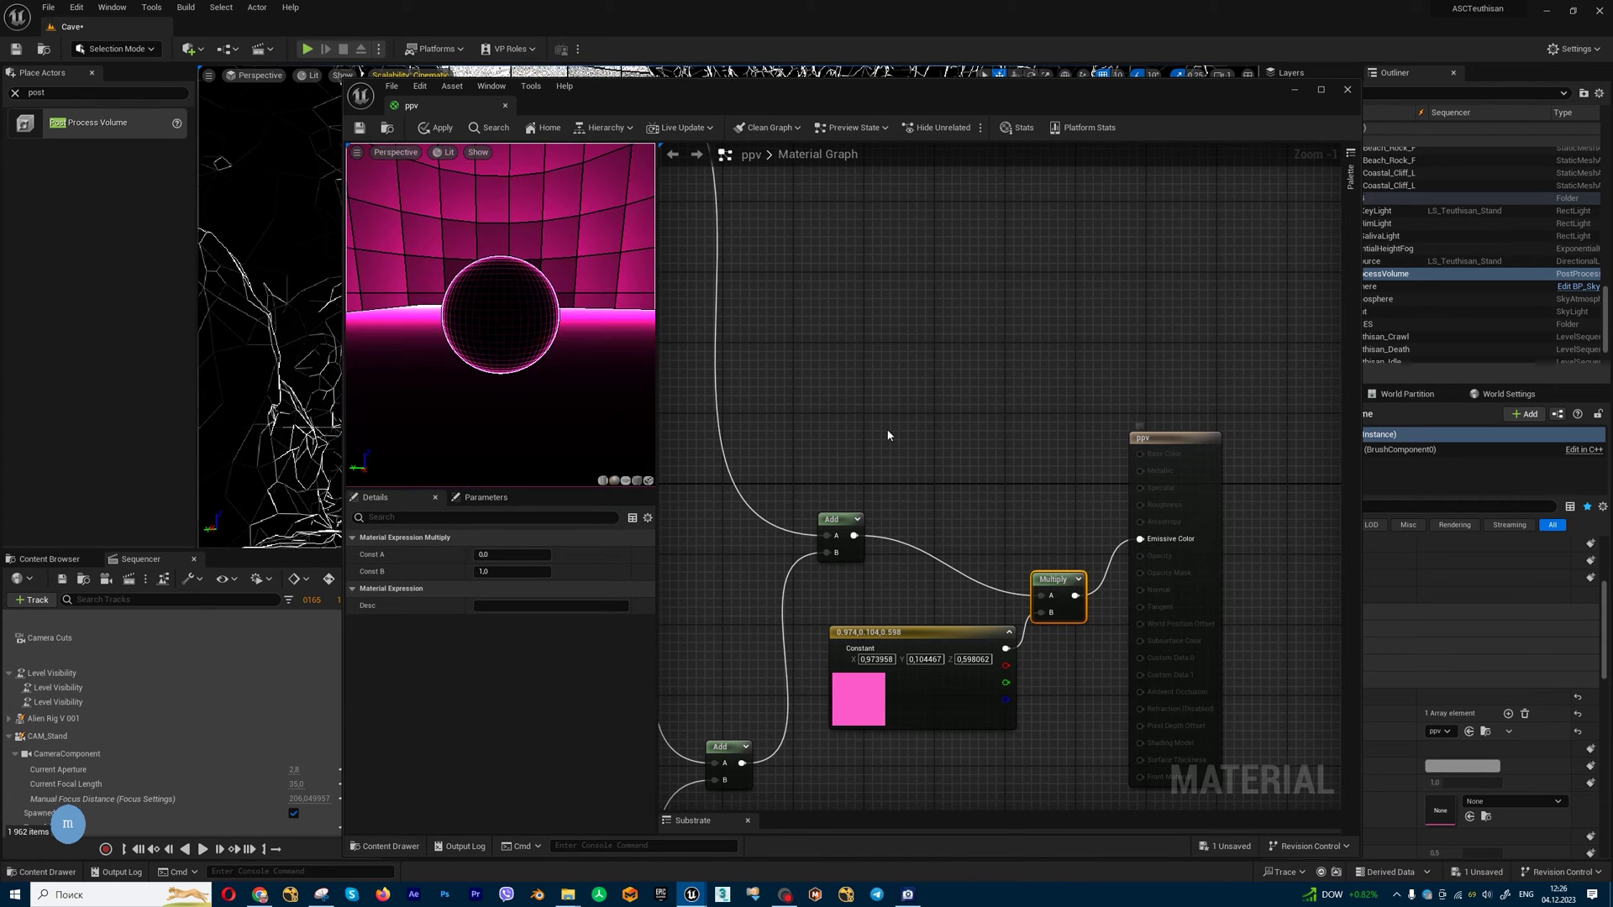
{"action": "left_click", "coordinate": [437, 128]}
{"action": "left_click", "coordinate": [360, 128]}
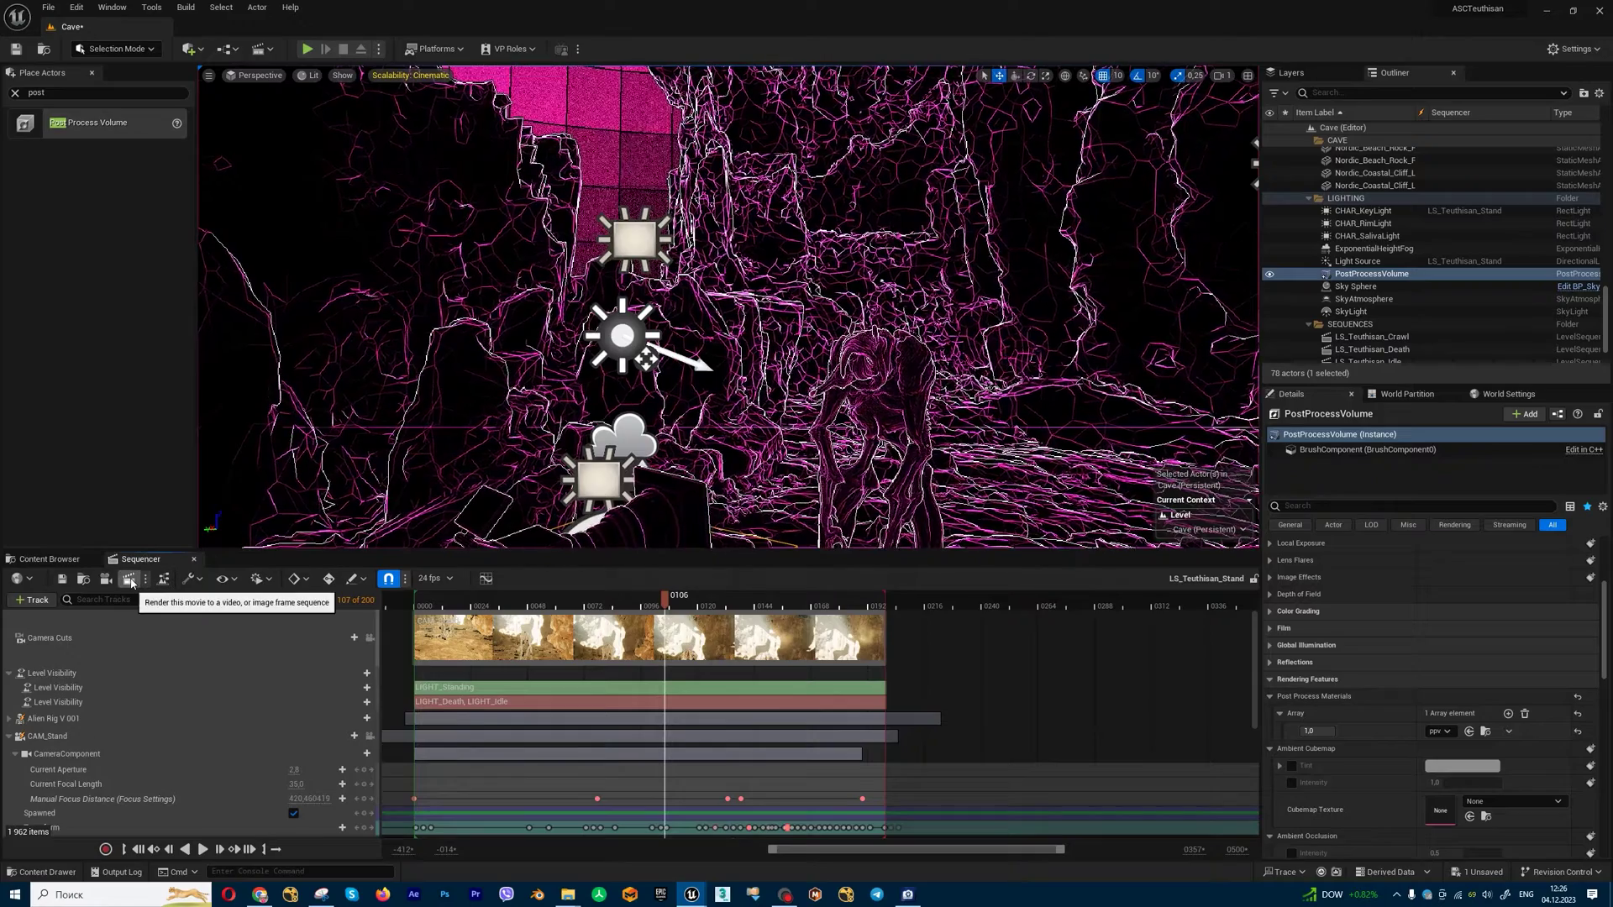
Add a Game Overrides setting to the Movie Render Queue job config.
{"action": "left_click", "coordinate": [129, 579]}
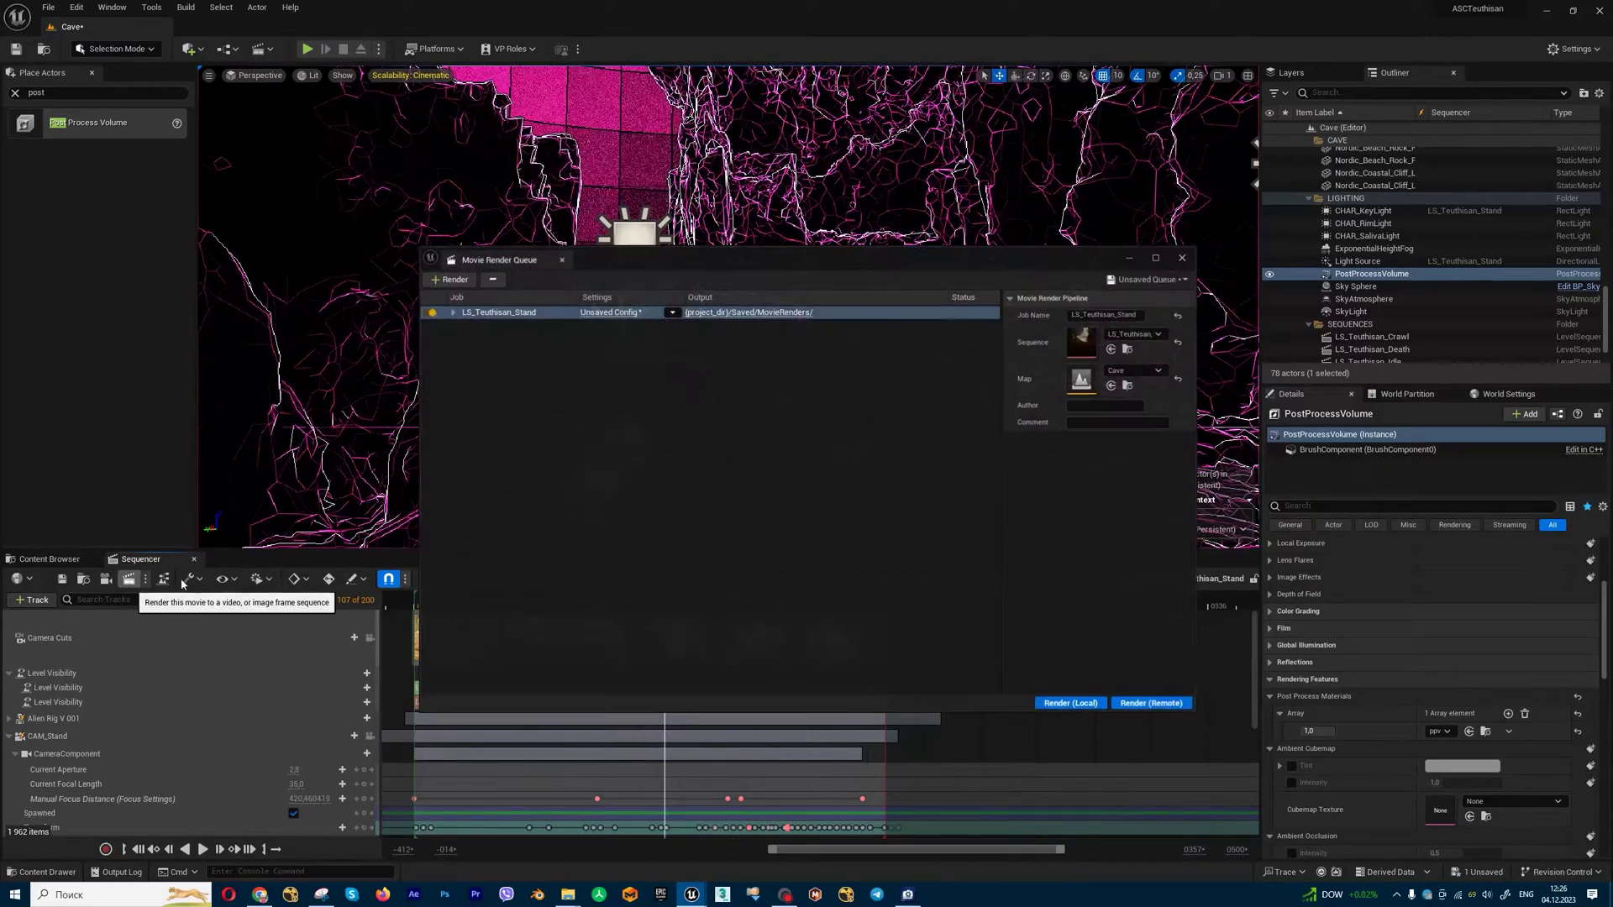
{"action": "left_click", "coordinate": [612, 312]}
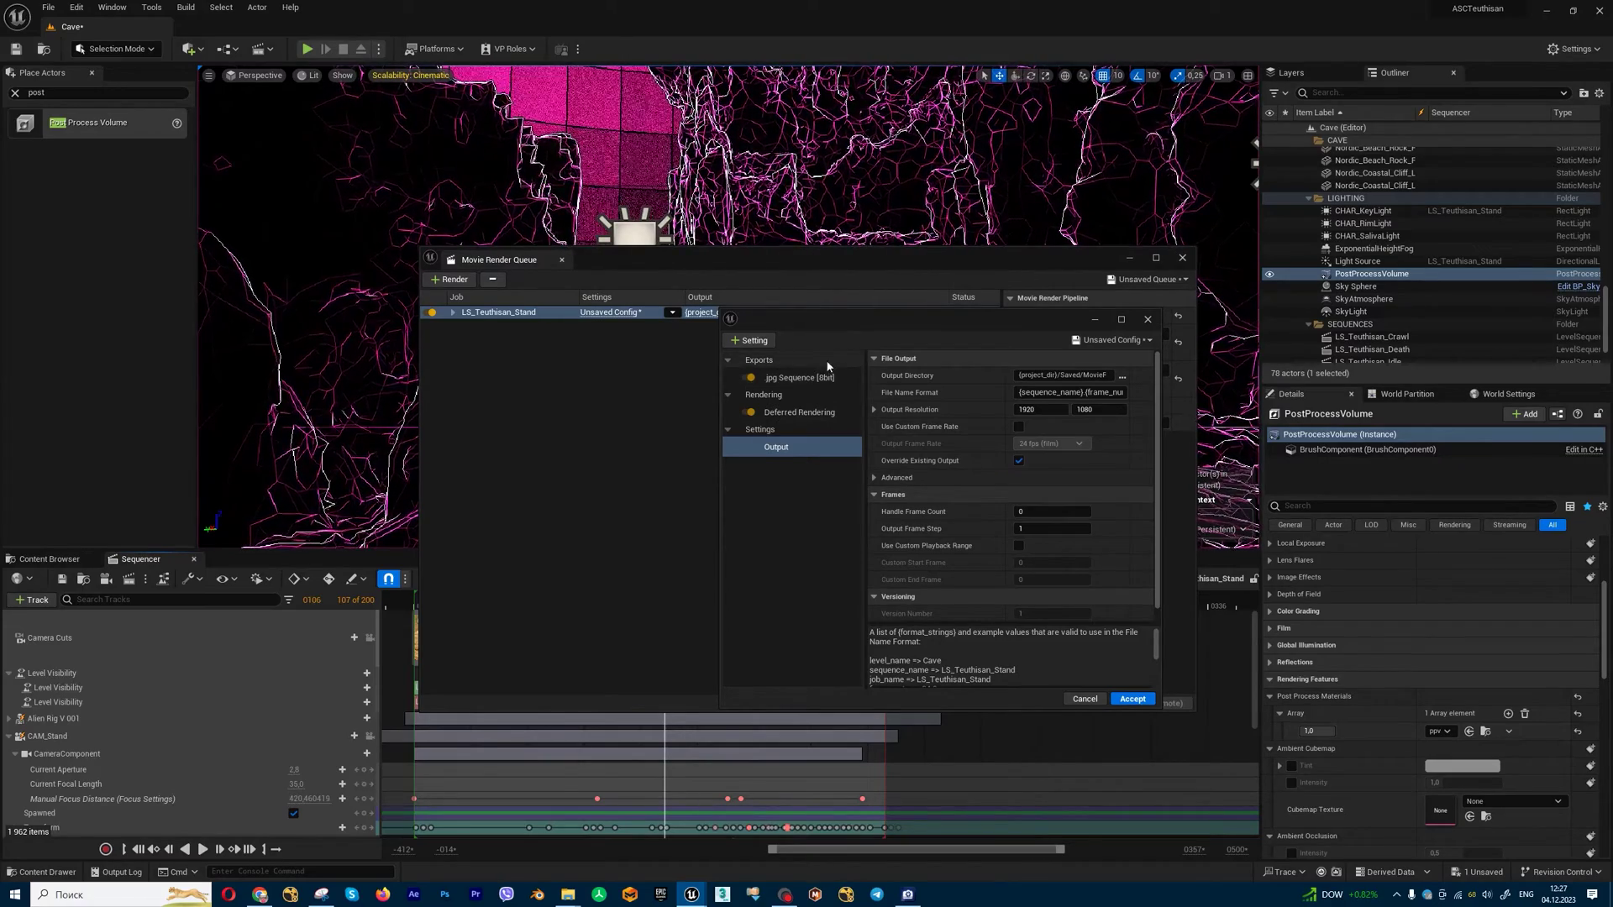
{"action": "left_click", "coordinate": [760, 342]}
{"action": "left_click", "coordinate": [822, 457]}
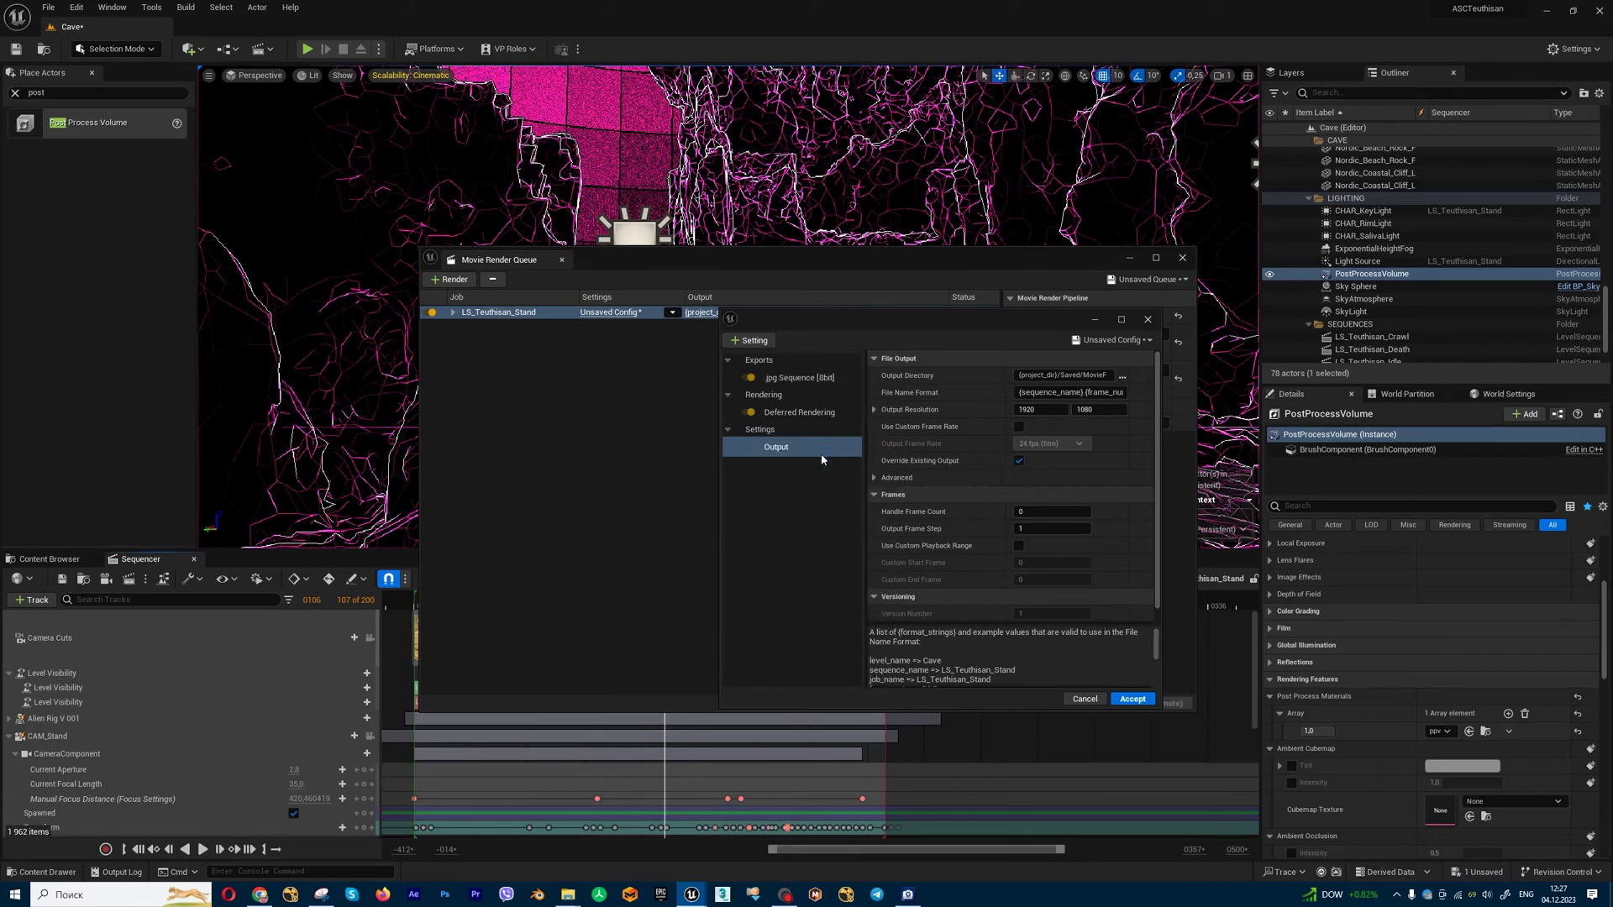
{"action": "left_click_drag", "start_coordinate": [875, 324], "coordinate": [861, 274]}
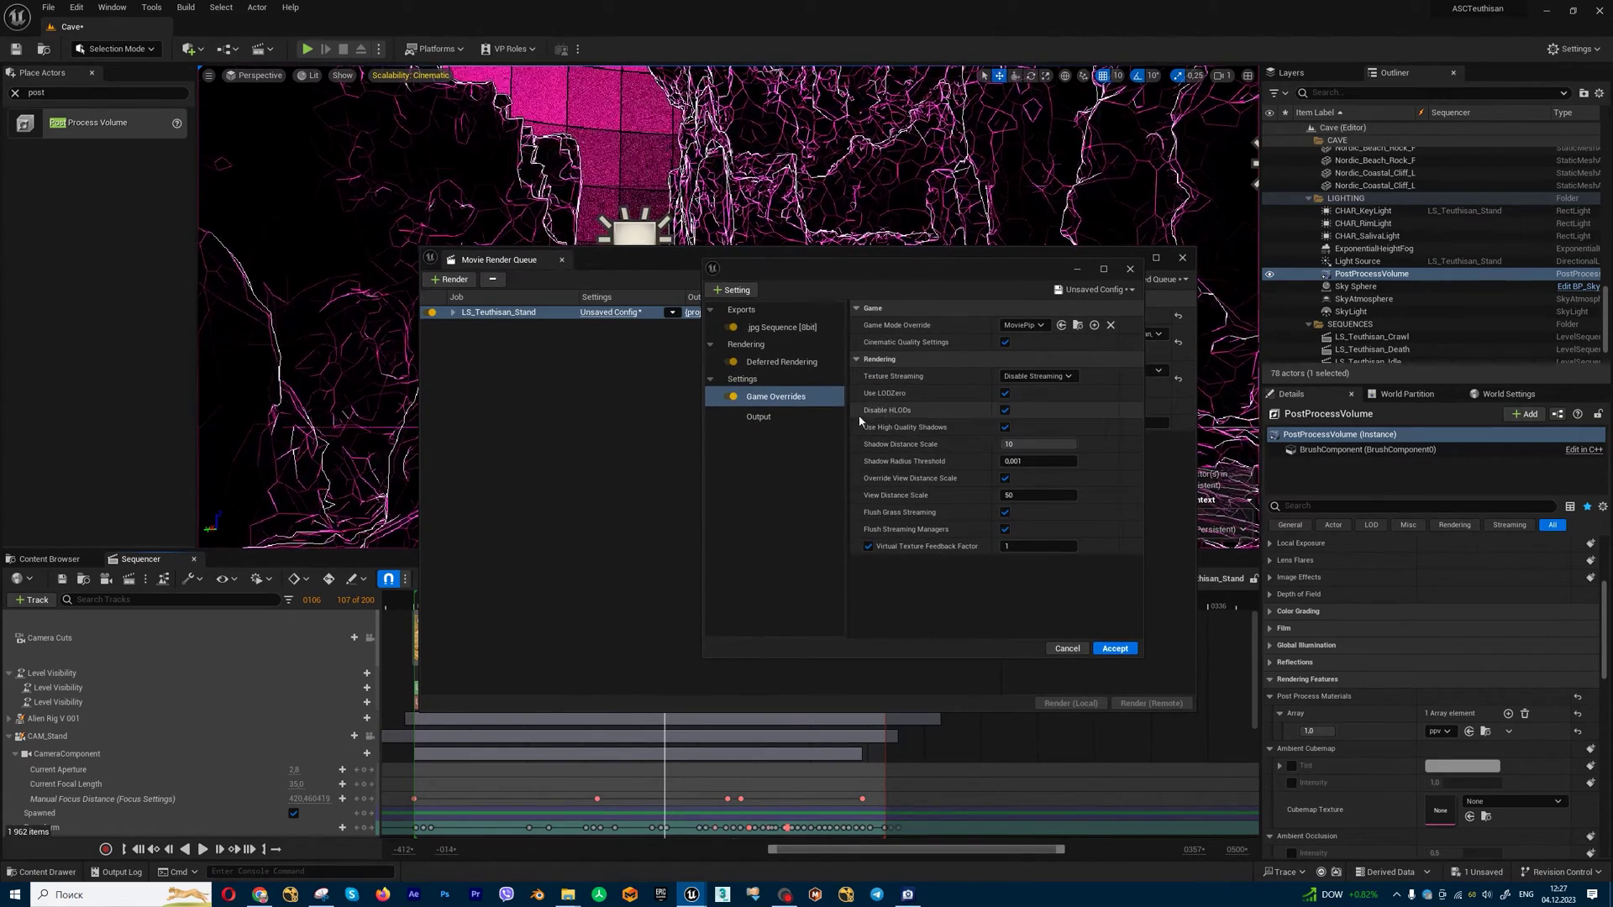
Add Anti-aliasing with override enabled and 32 temporal samples, and accept.
{"action": "left_click", "coordinate": [739, 290]}
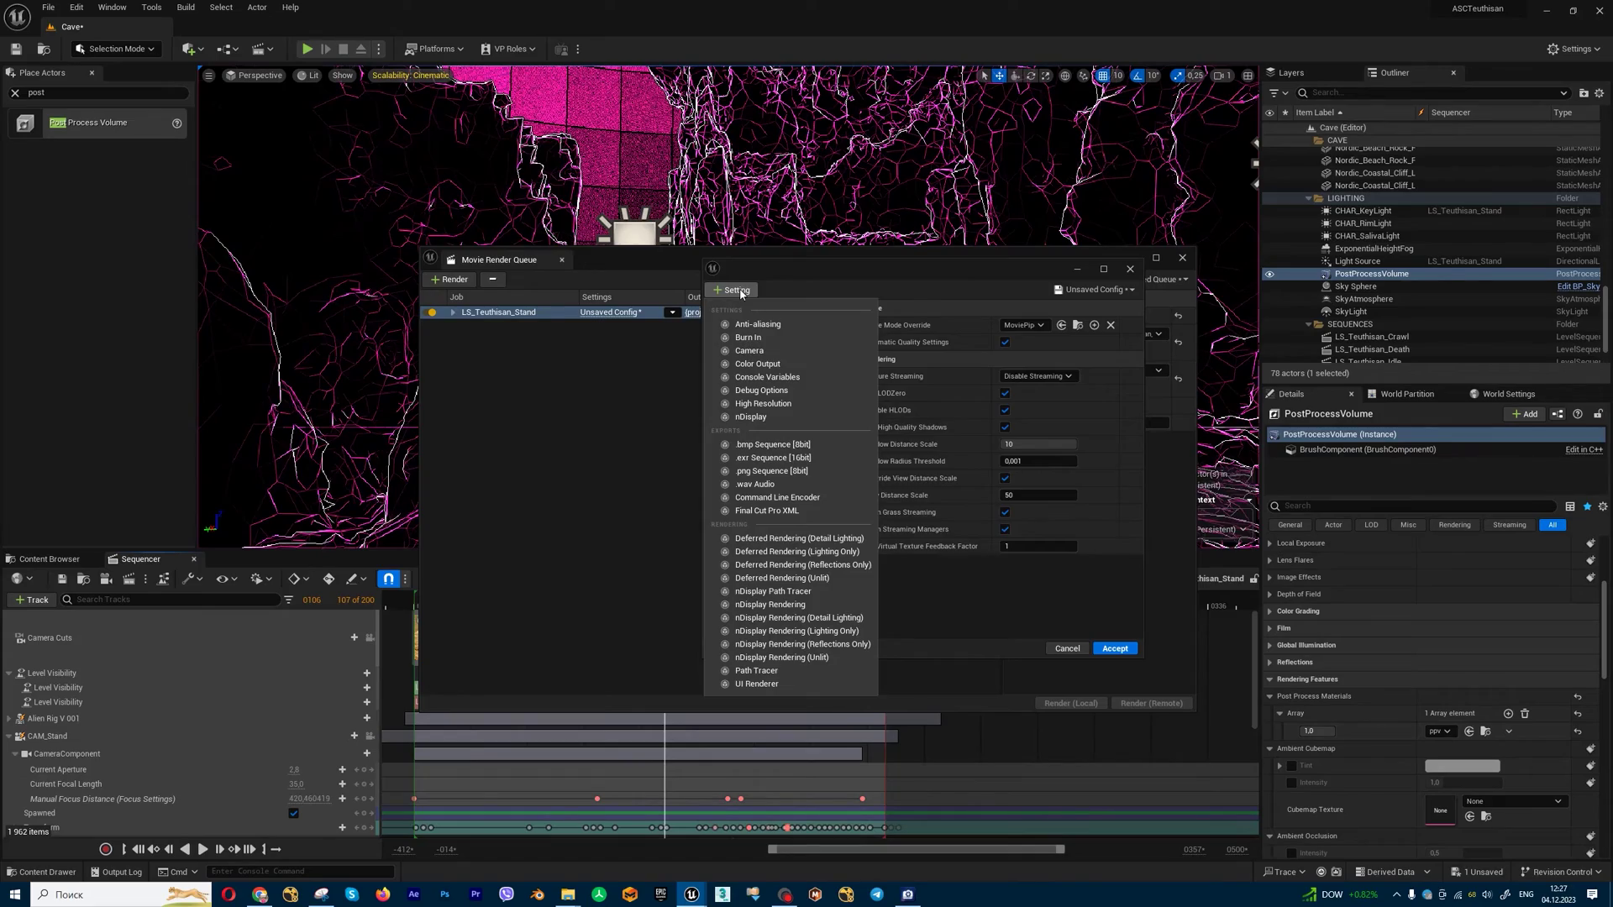
{"action": "left_click", "coordinate": [758, 324]}
{"action": "left_click_drag", "start_coordinate": [961, 269], "coordinate": [961, 290]}
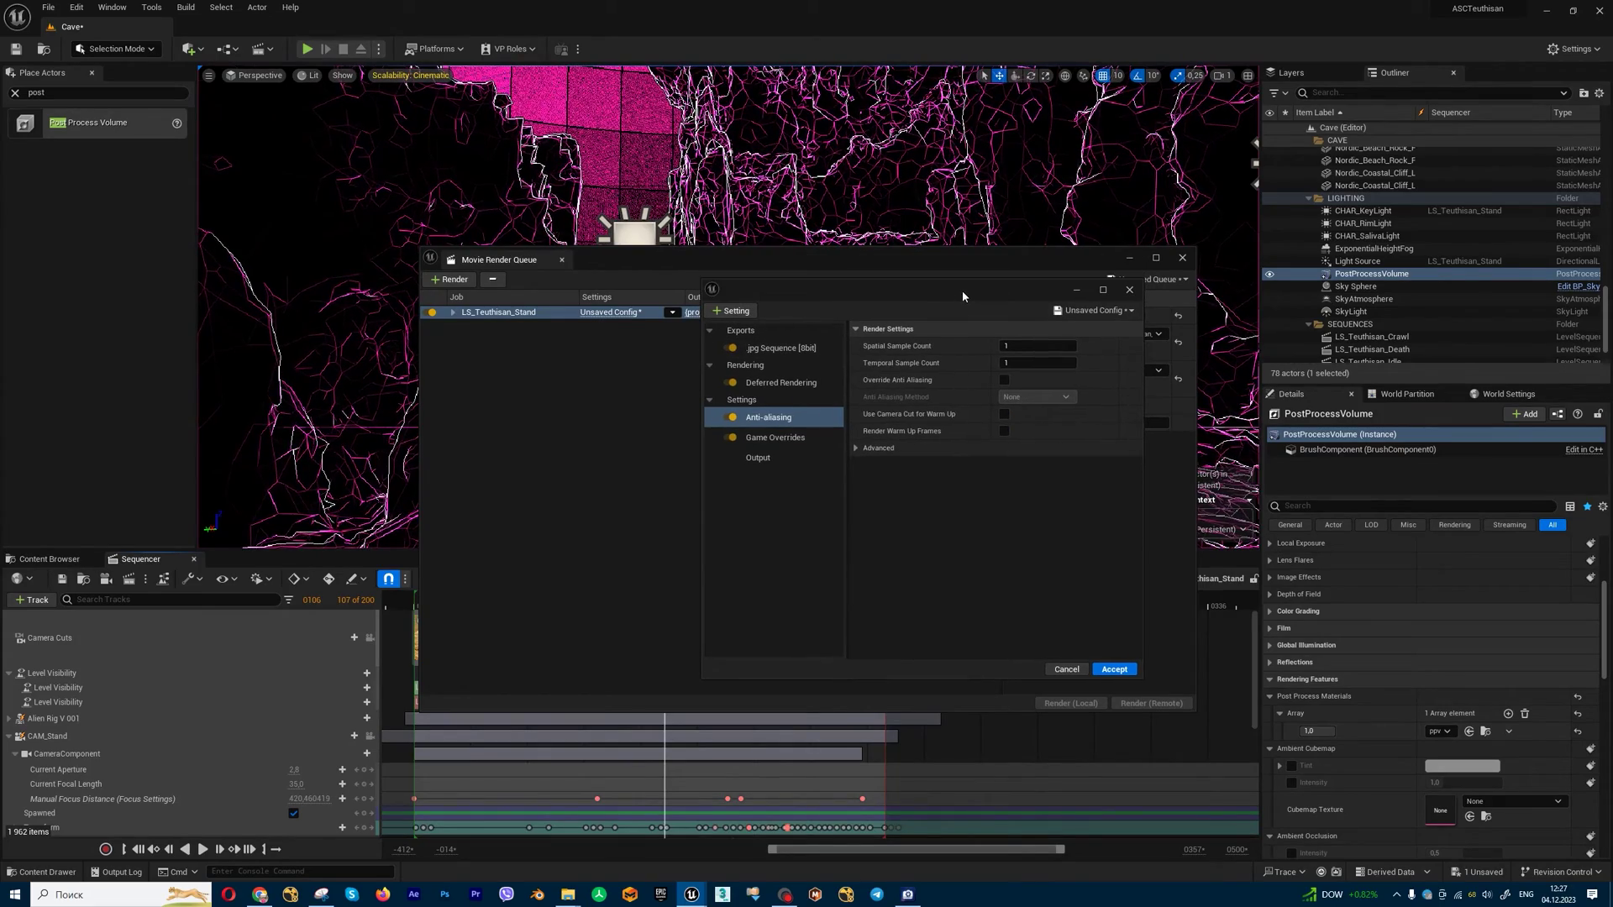
{"action": "left_click", "coordinate": [1004, 380]}
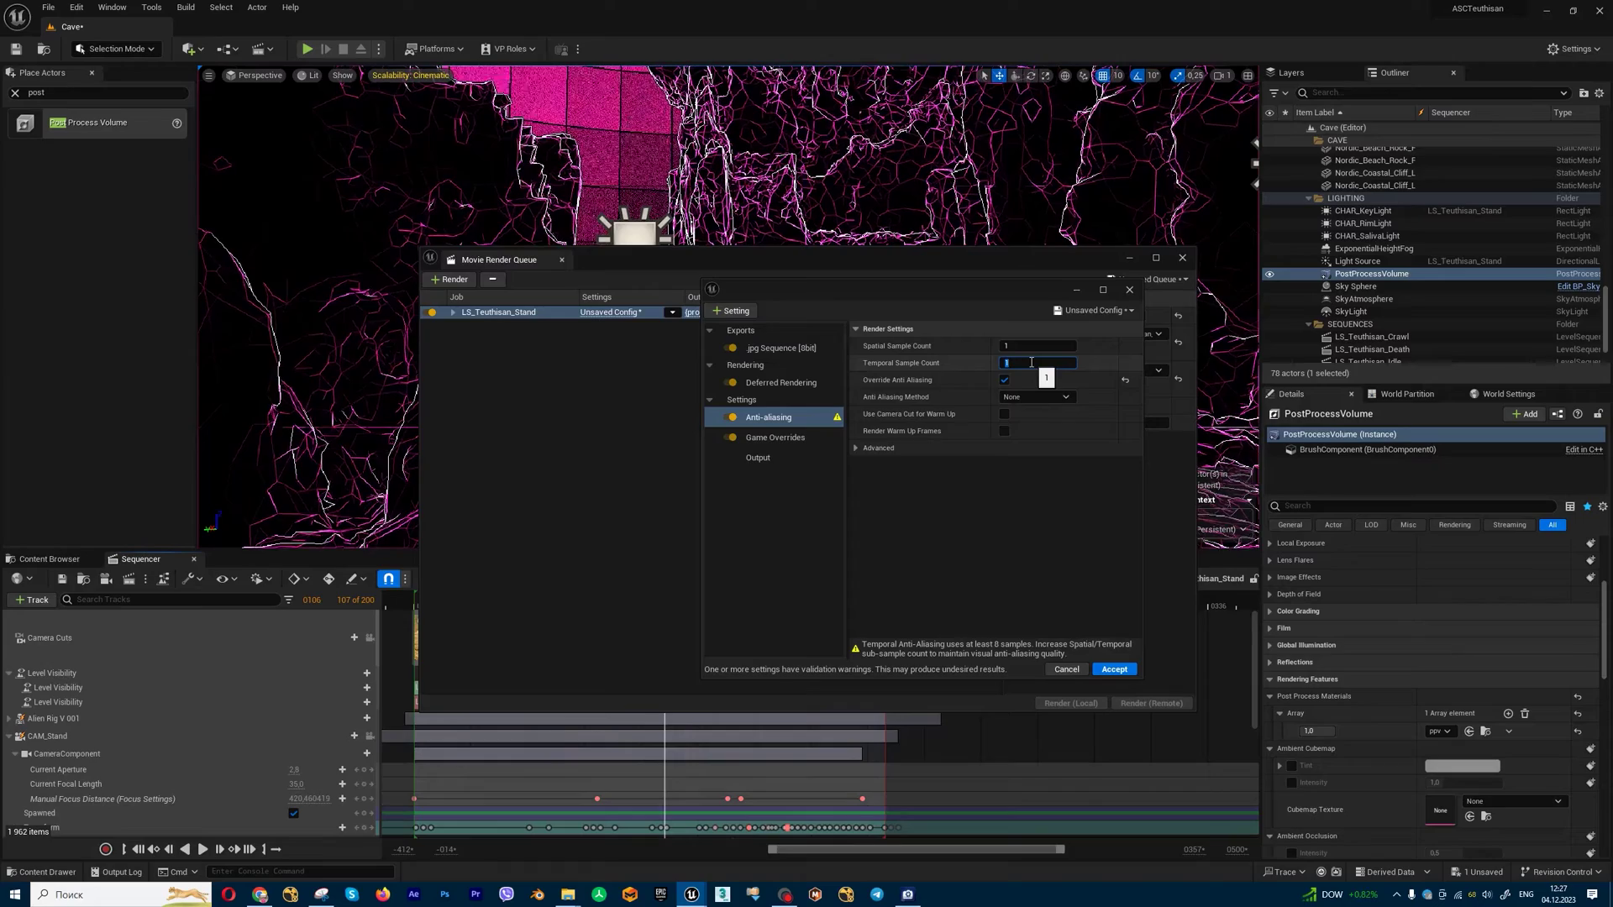
{"action": "type", "text": "32"}
{"action": "key", "text": "Return"}
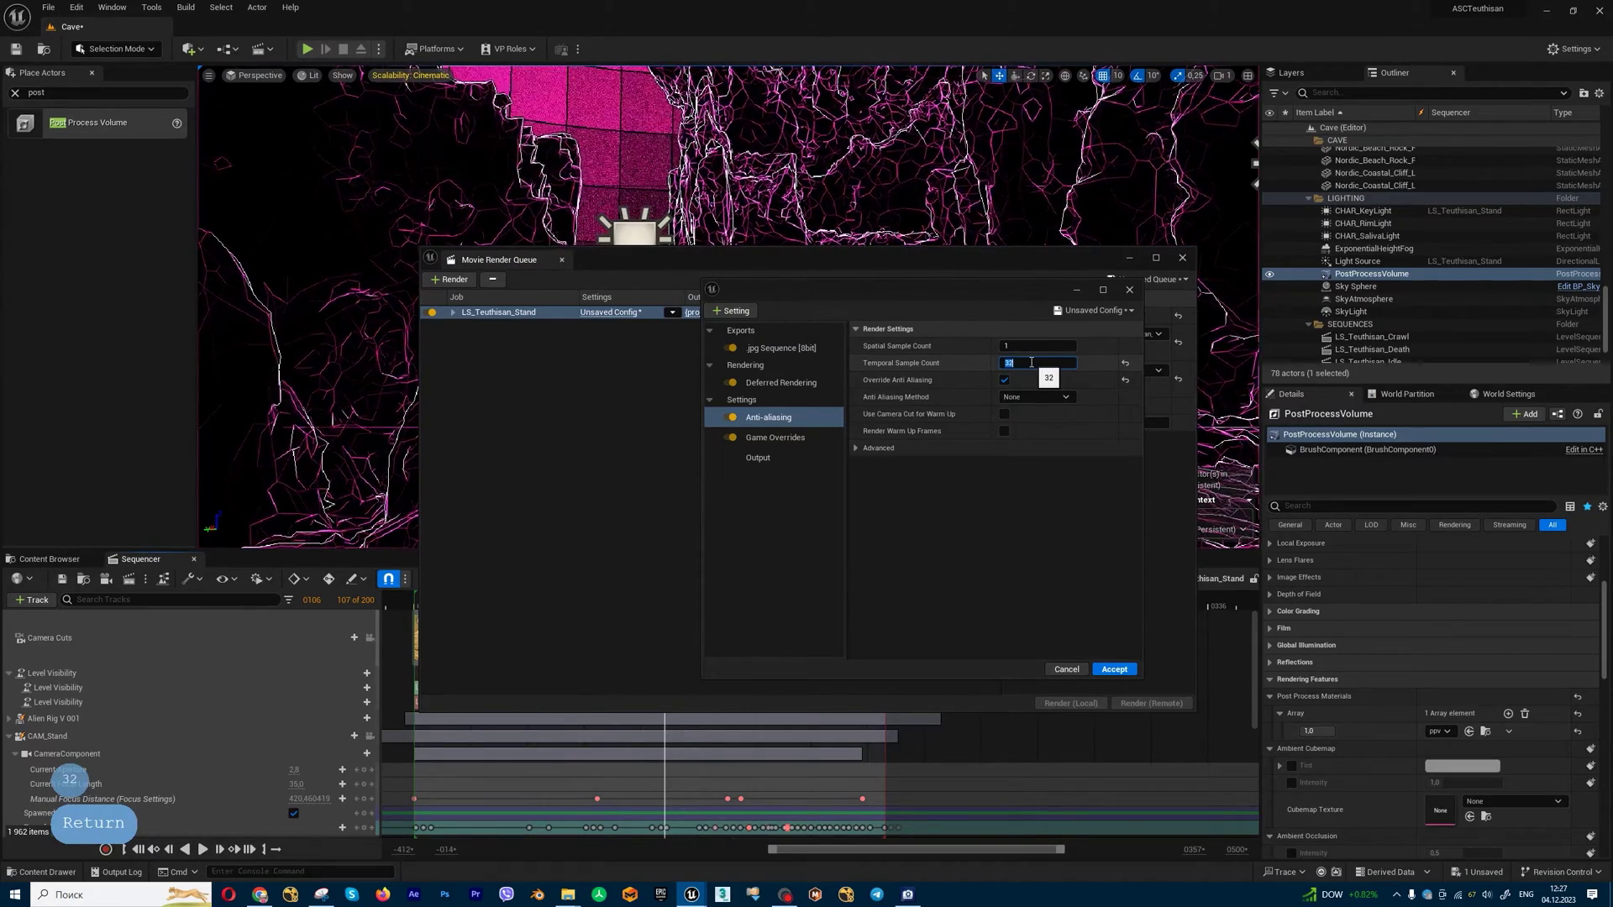
{"action": "left_click", "coordinate": [1115, 671]}
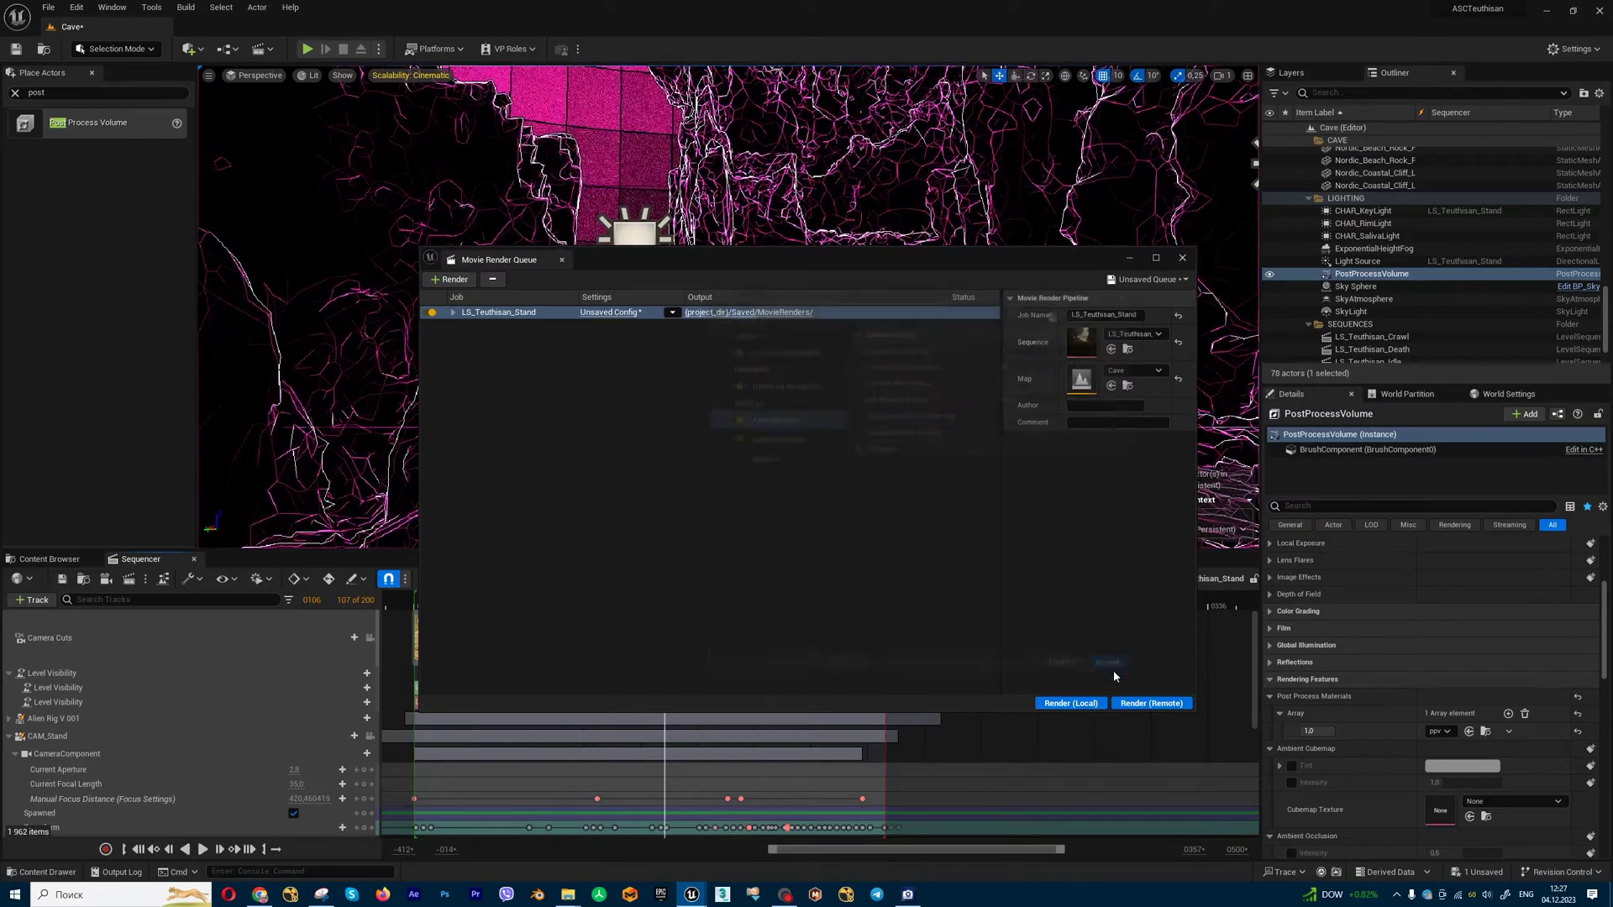
Set the job's output directory to a new folder 3 in Desktop/test.
{"action": "left_click", "coordinate": [611, 314]}
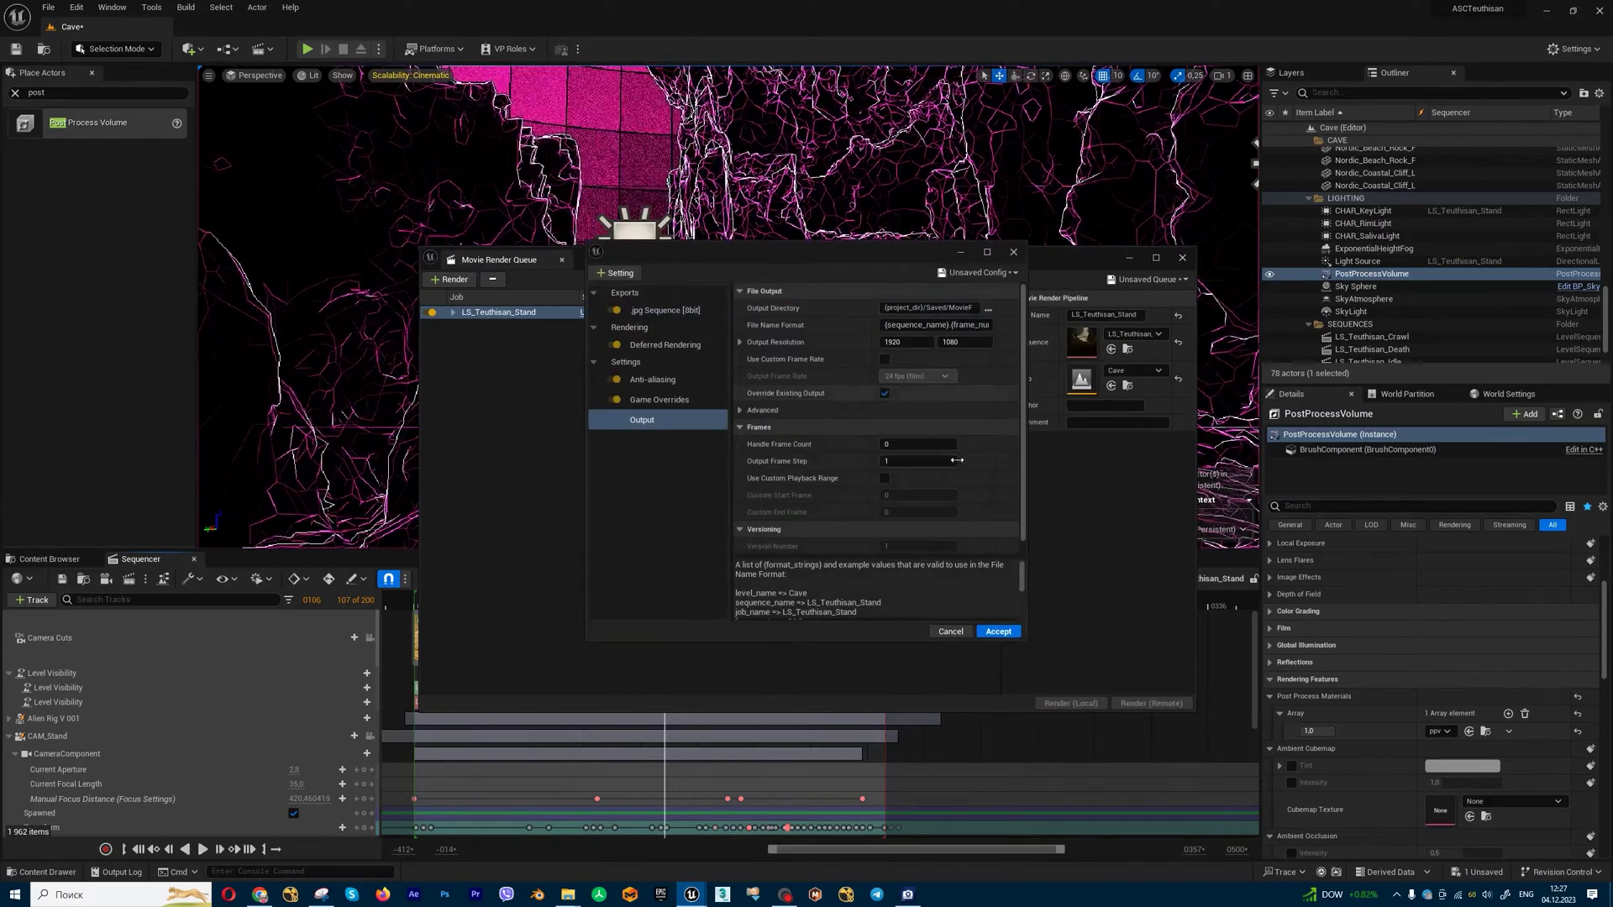
{"action": "left_click", "coordinate": [1005, 326]}
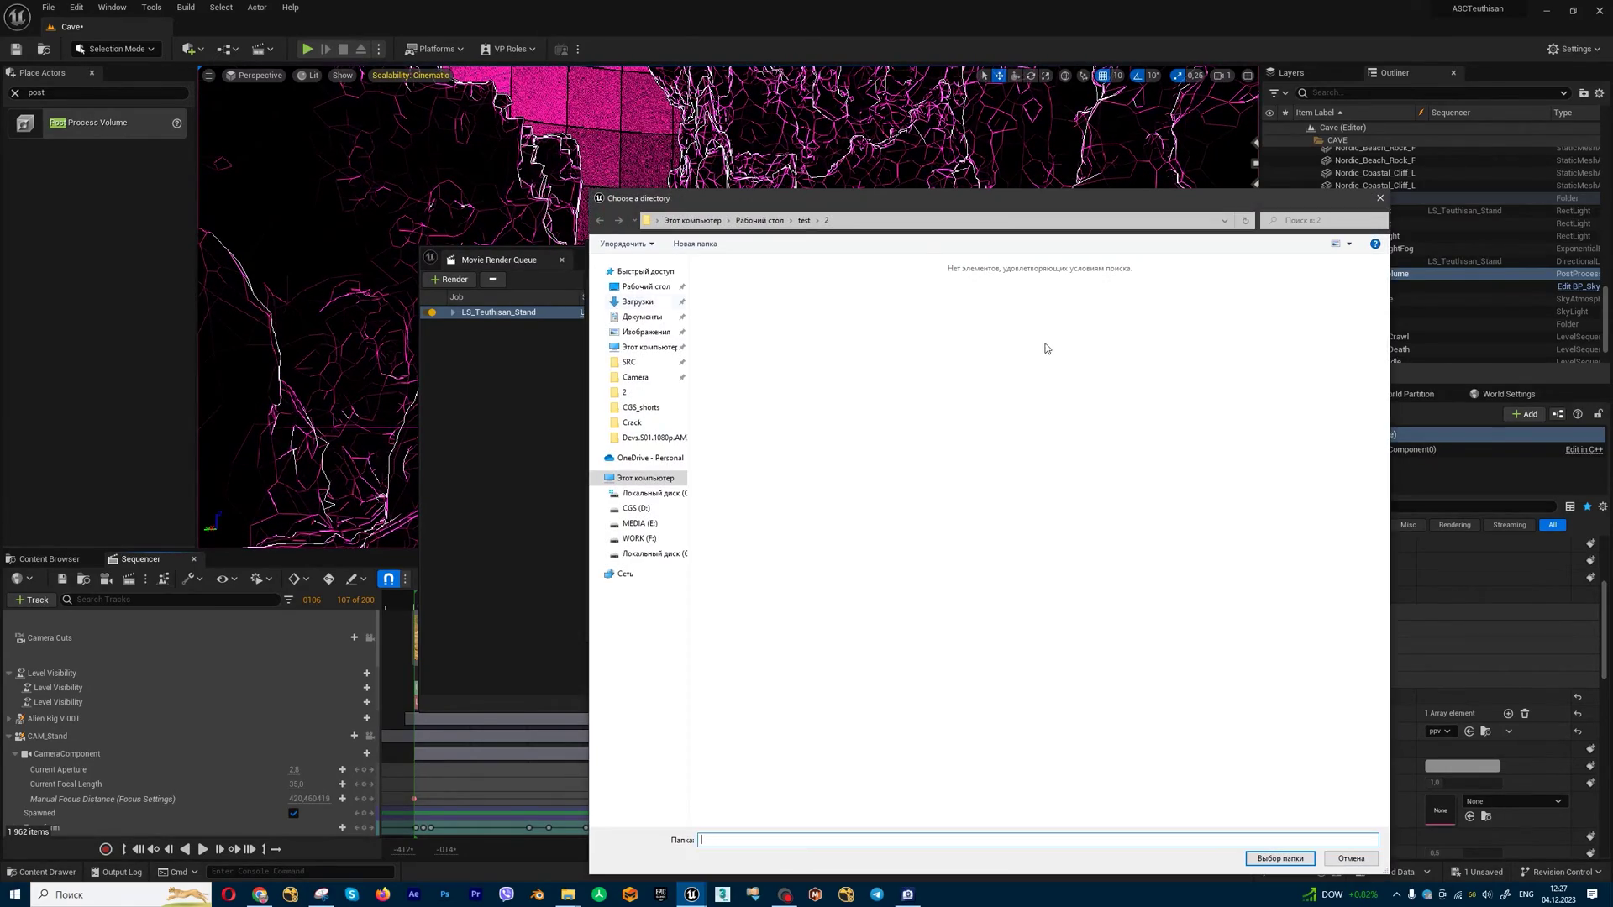
{"action": "left_click", "coordinate": [655, 286]}
{"action": "key", "text": "Return"}
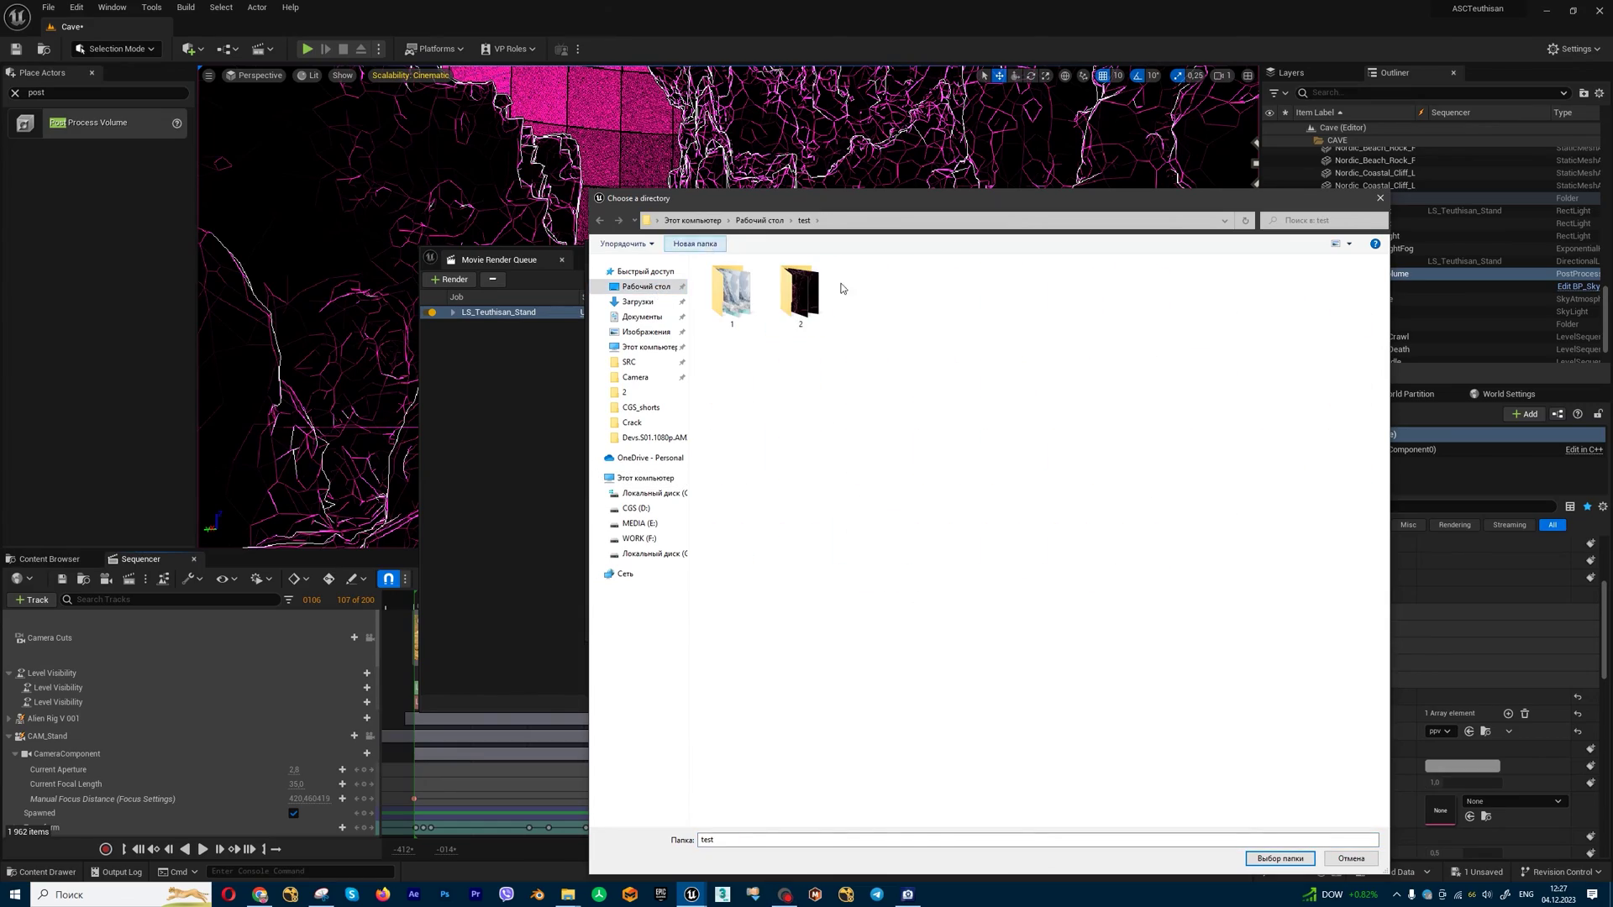
{"action": "type", "text": "3"}
{"action": "key", "text": "Return"}
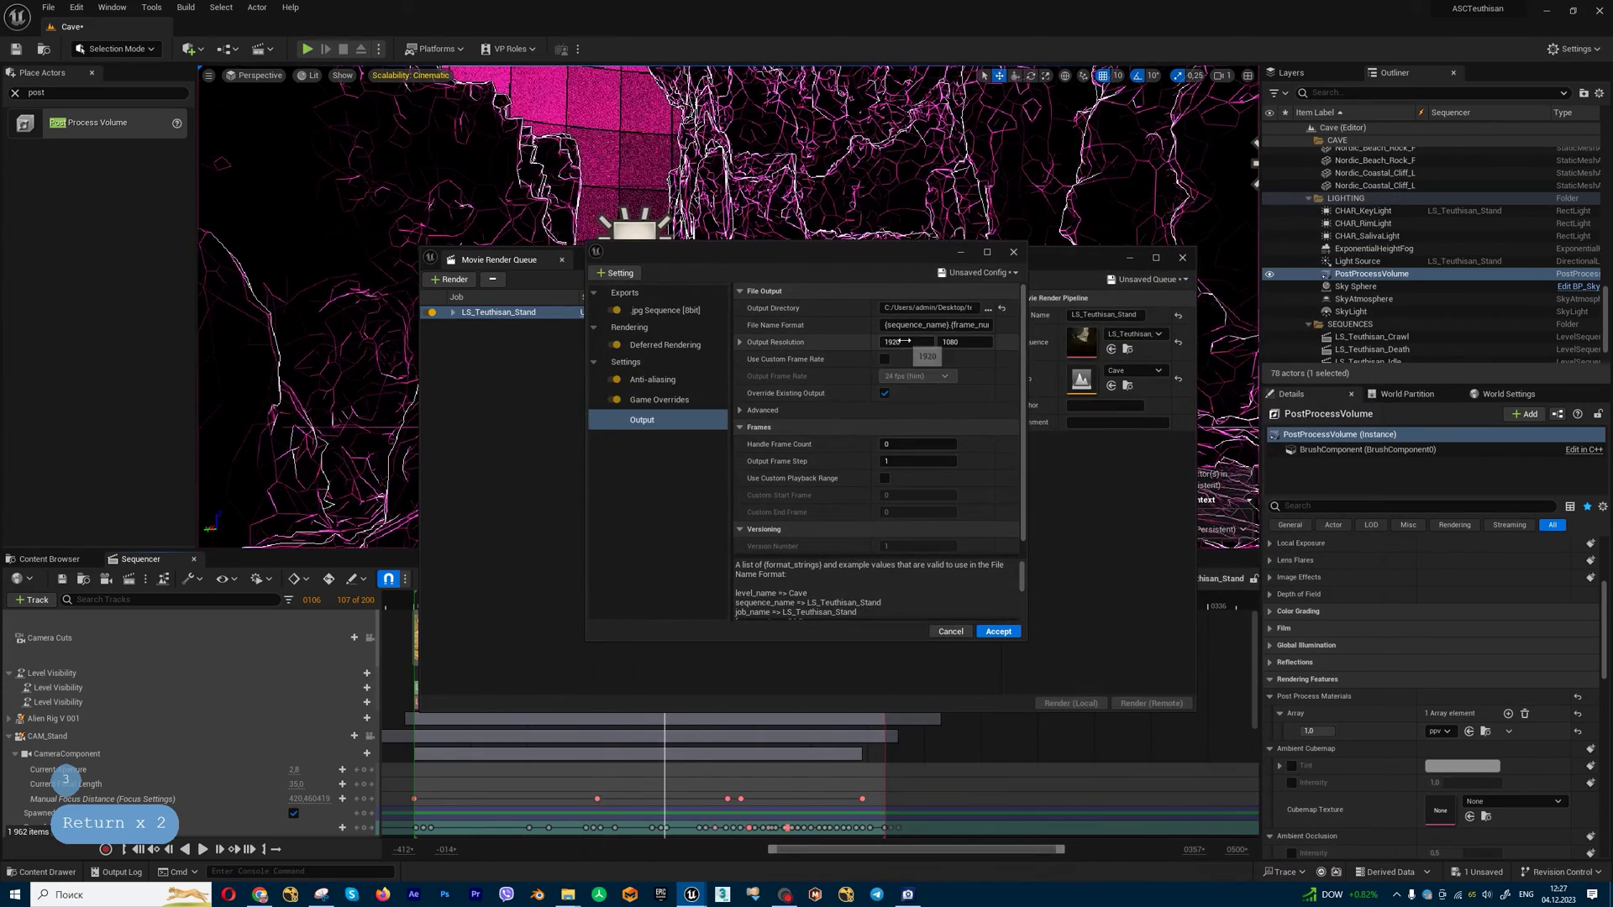
Set the output resolution to 3840 x 2160.
{"action": "type", "text": "3"}
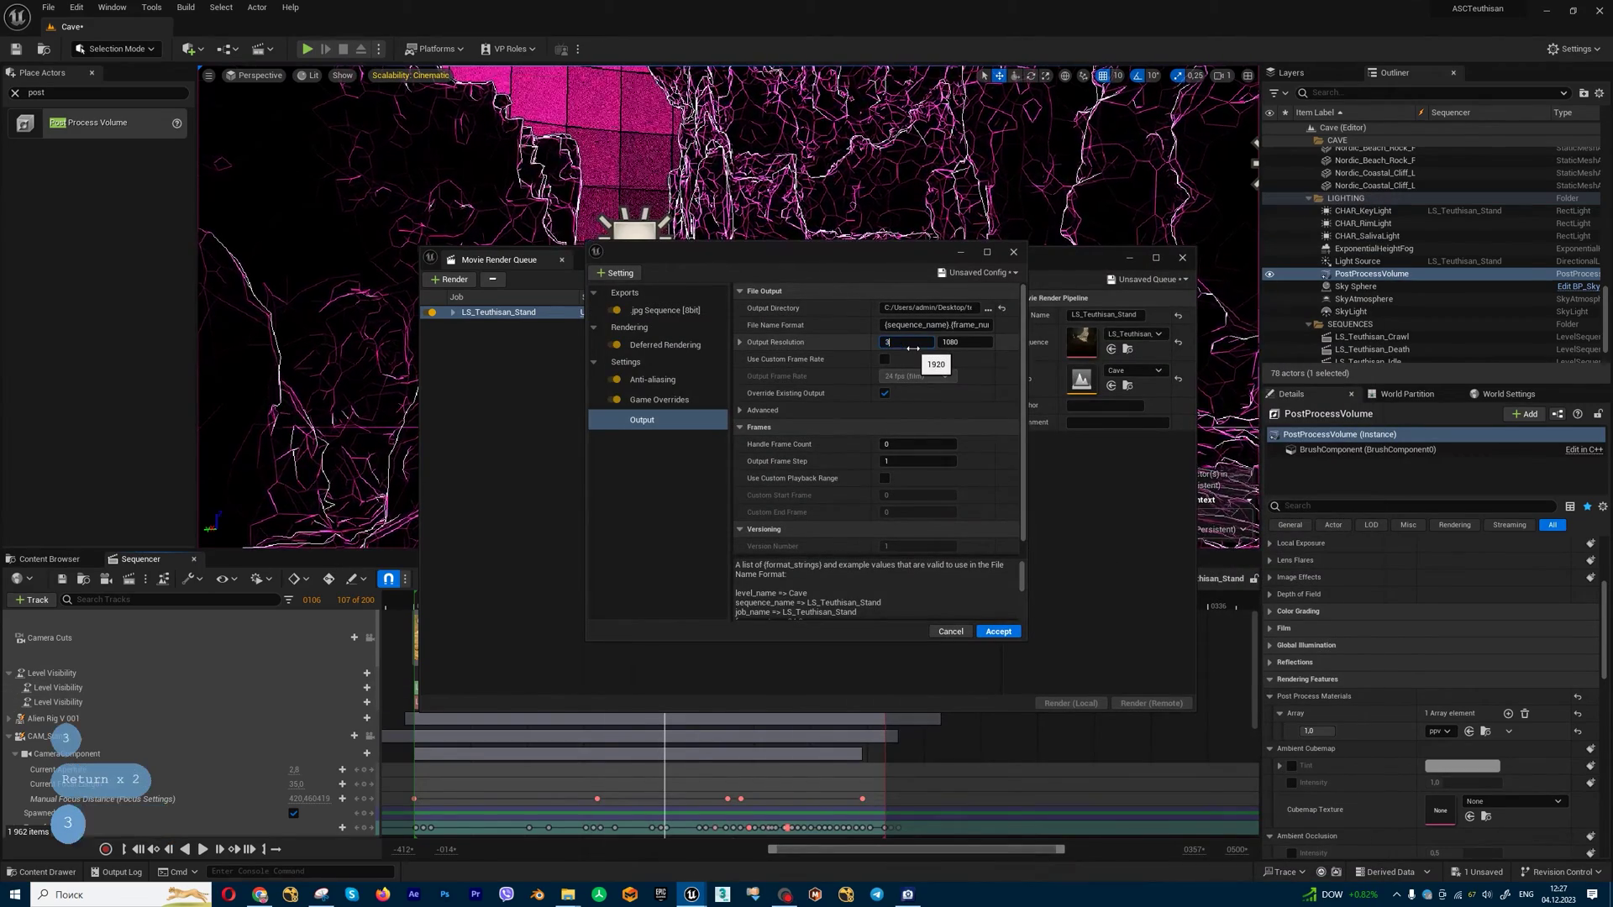
{"action": "type", "text": "840"}
{"action": "key", "text": "Tab"}
{"action": "type", "text": "2160"}
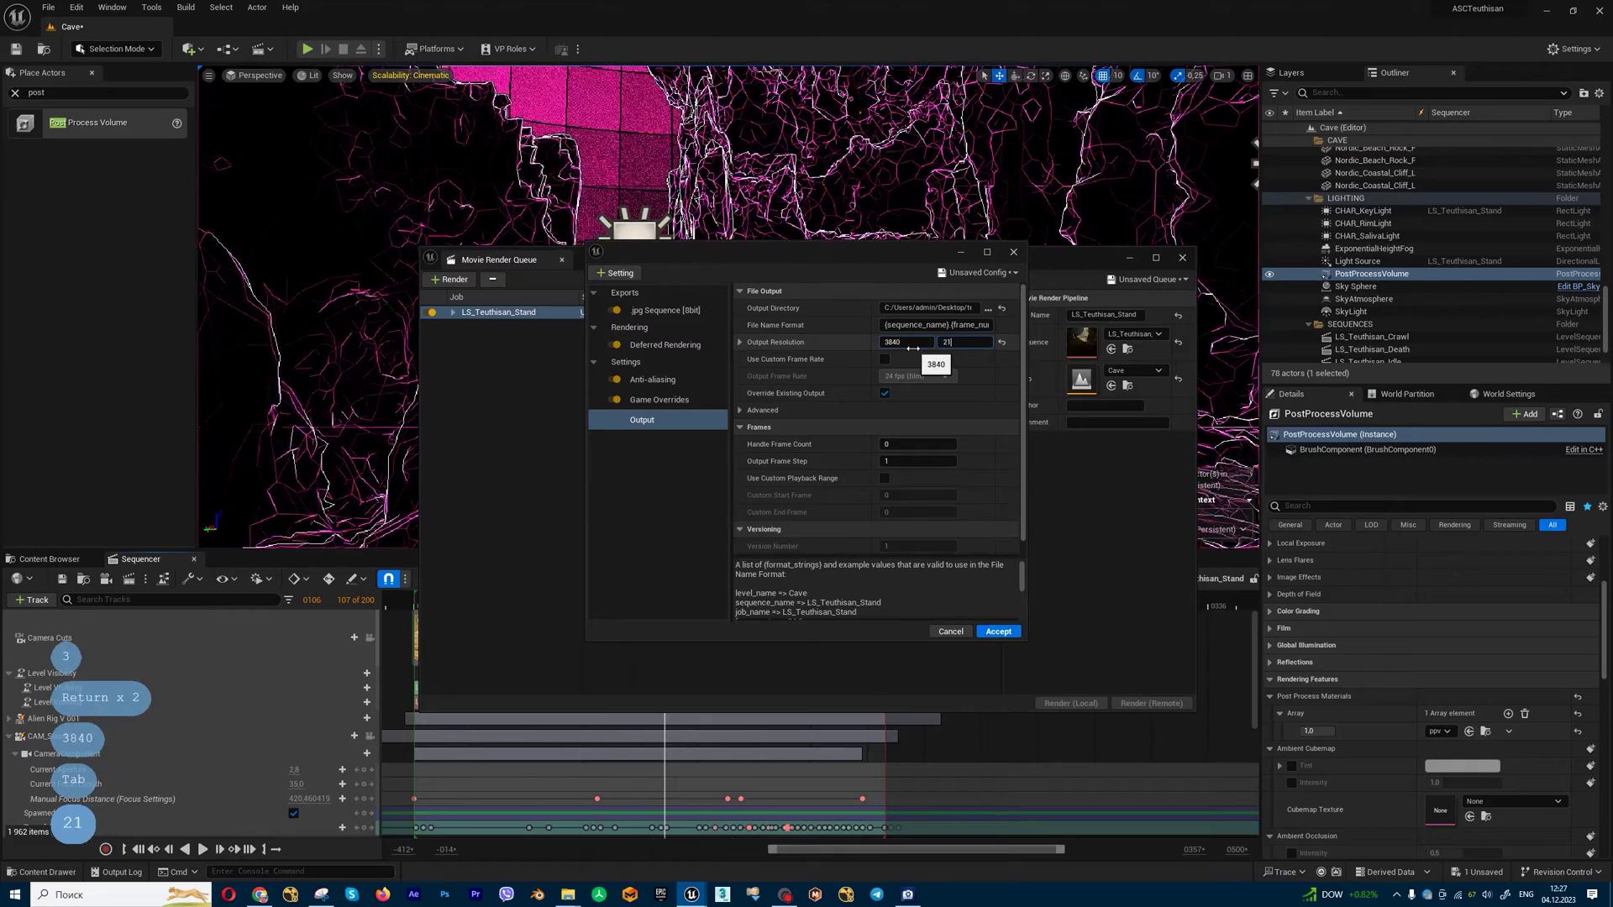
{"action": "key", "text": "Return"}
{"action": "left_click", "coordinate": [916, 324]}
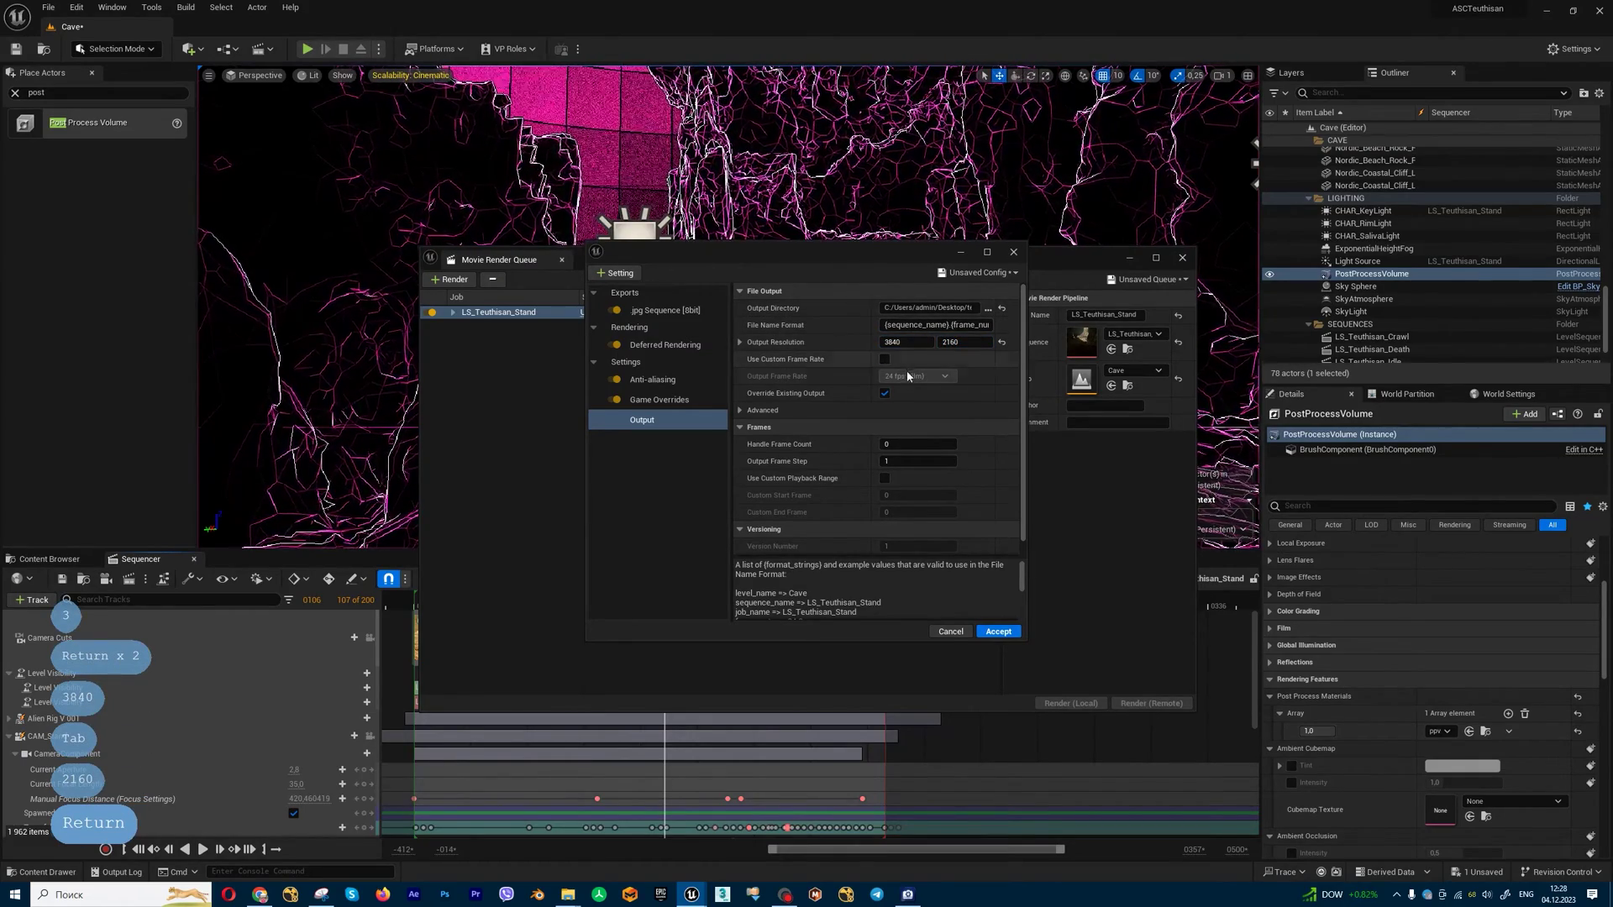
Accept the output settings and start a local render of LS_Teuthisan_Stand.
{"action": "left_click", "coordinate": [997, 632]}
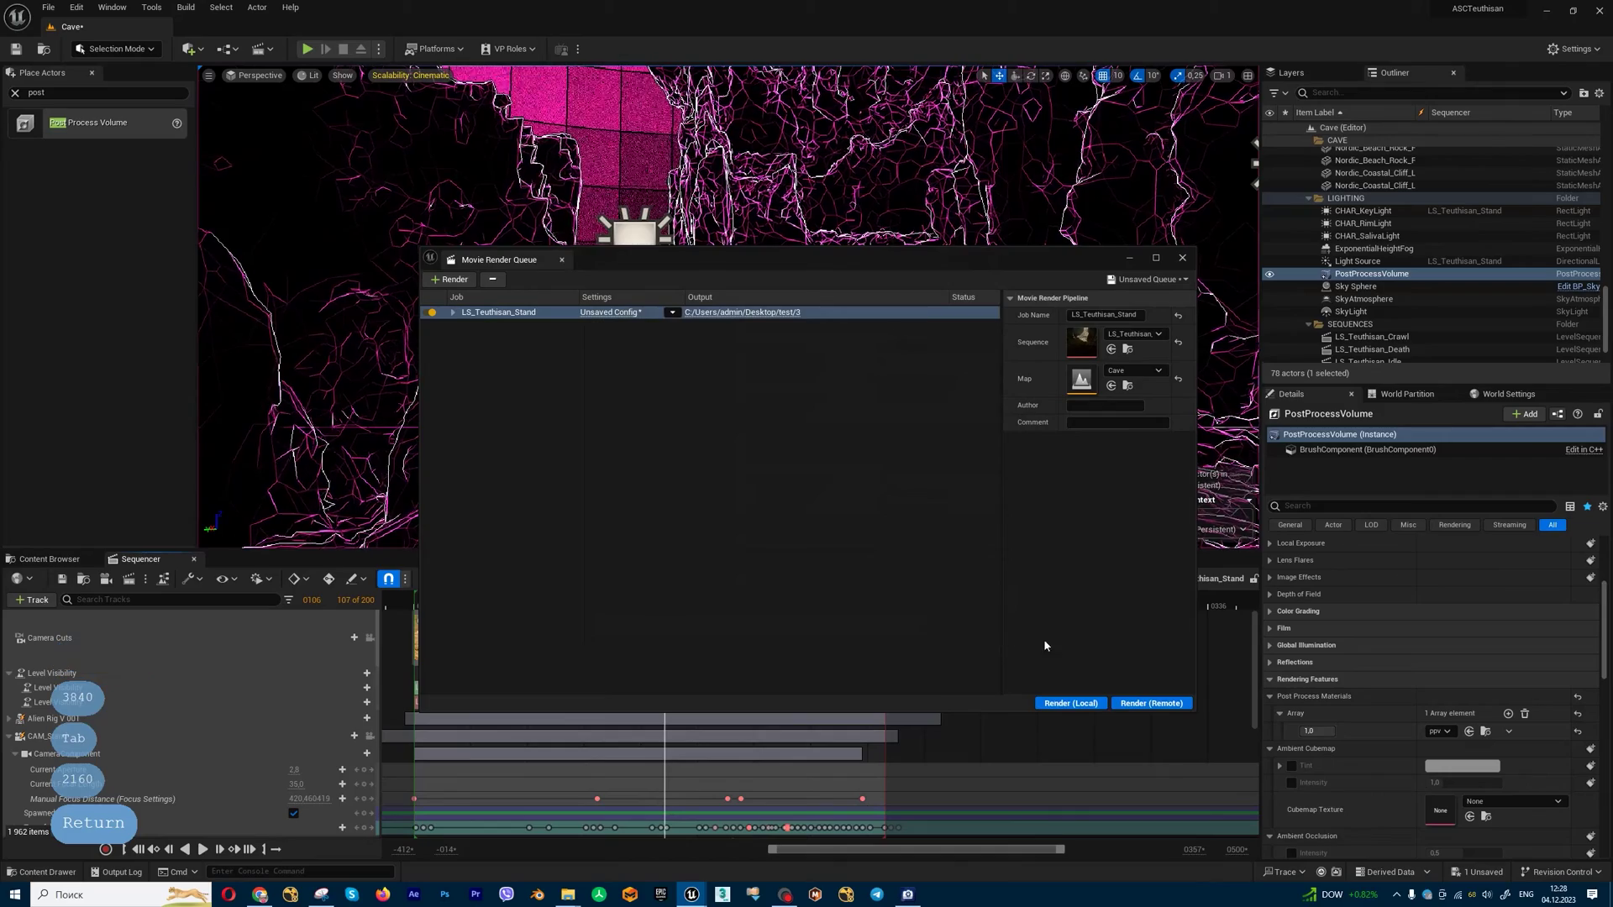
{"action": "left_click", "coordinate": [1075, 706]}
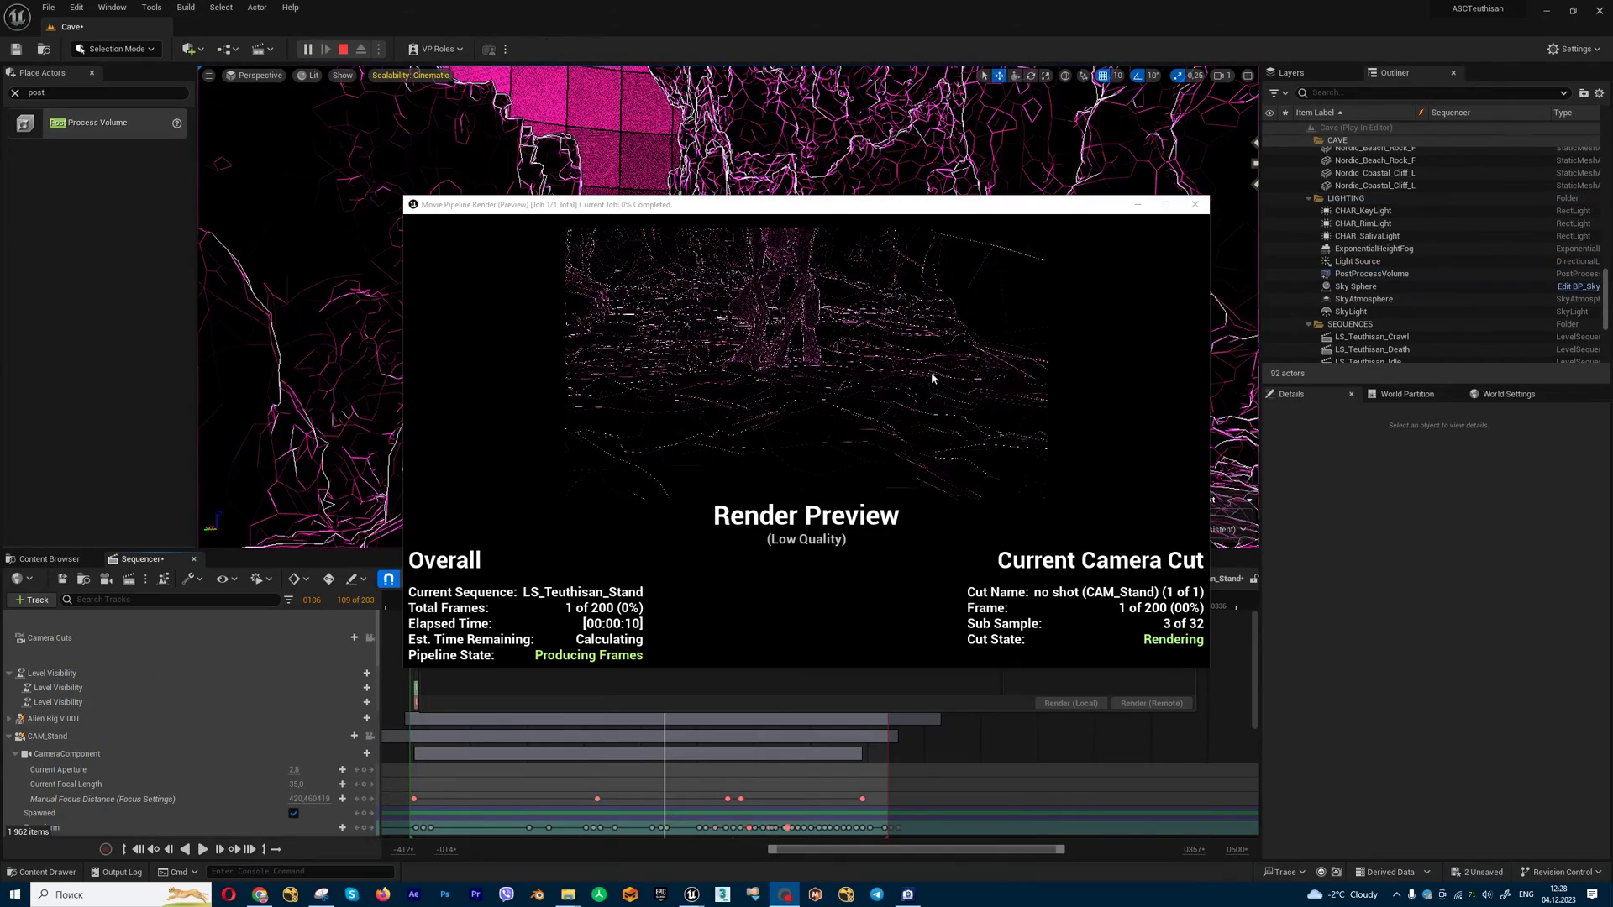